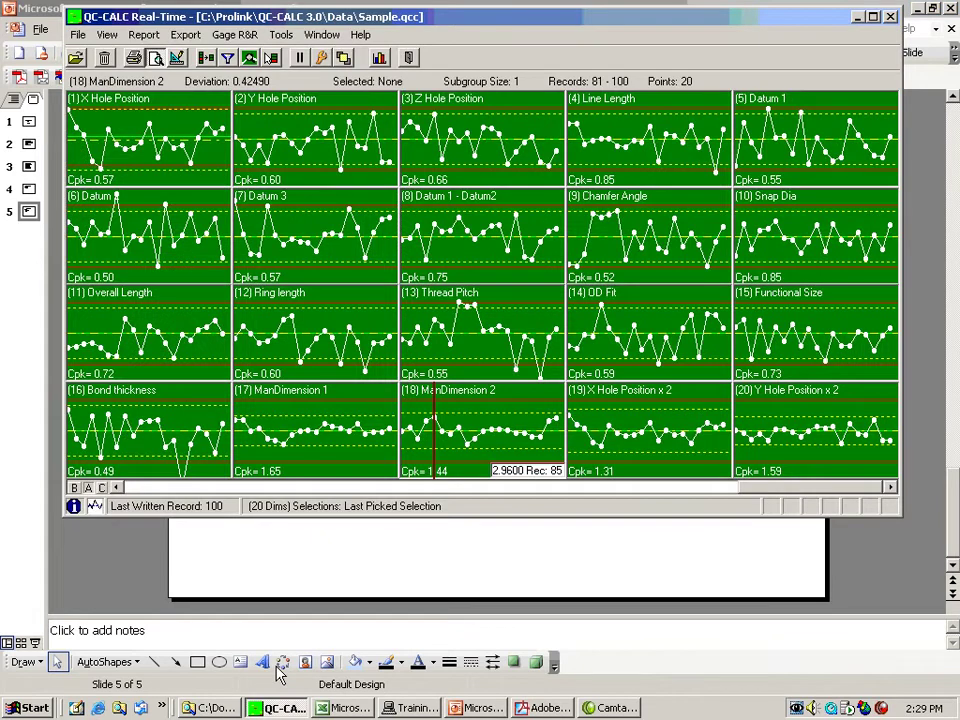
Switch to the Training CMM Data simulator, place it below the charts and review its factor and part name fields
mouse_move(378, 178)
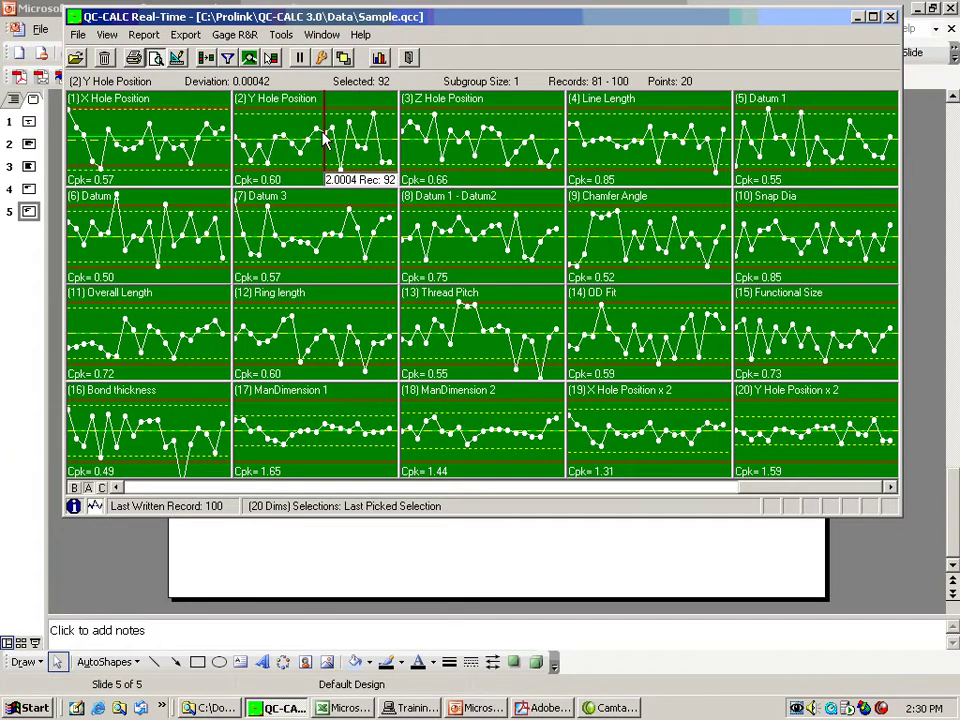
left_click(413, 708)
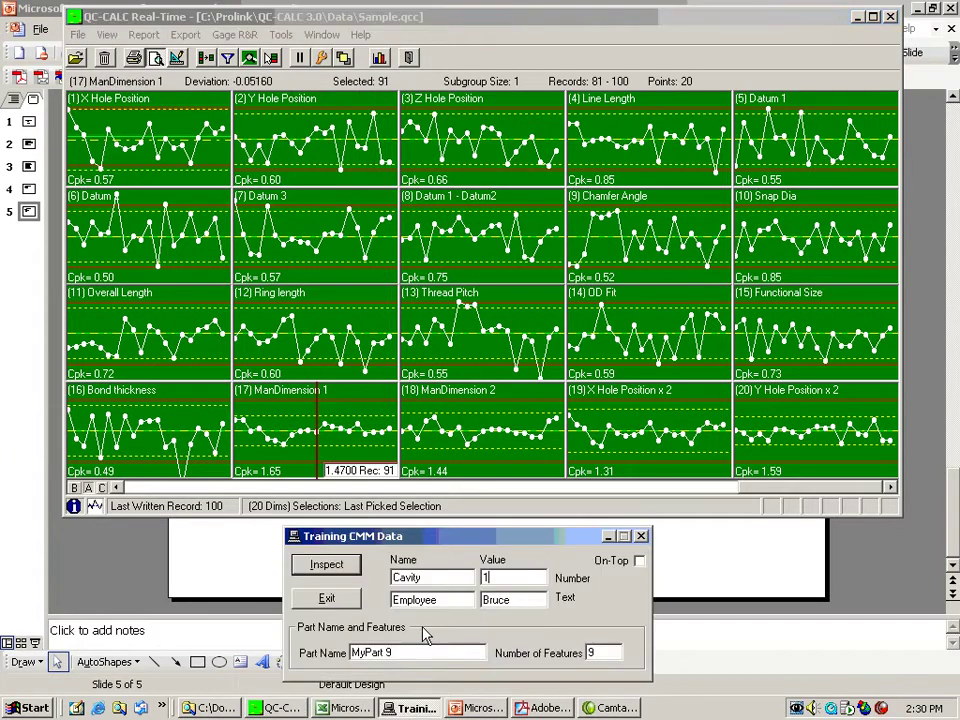
left_click_drag(427, 543, 402, 541)
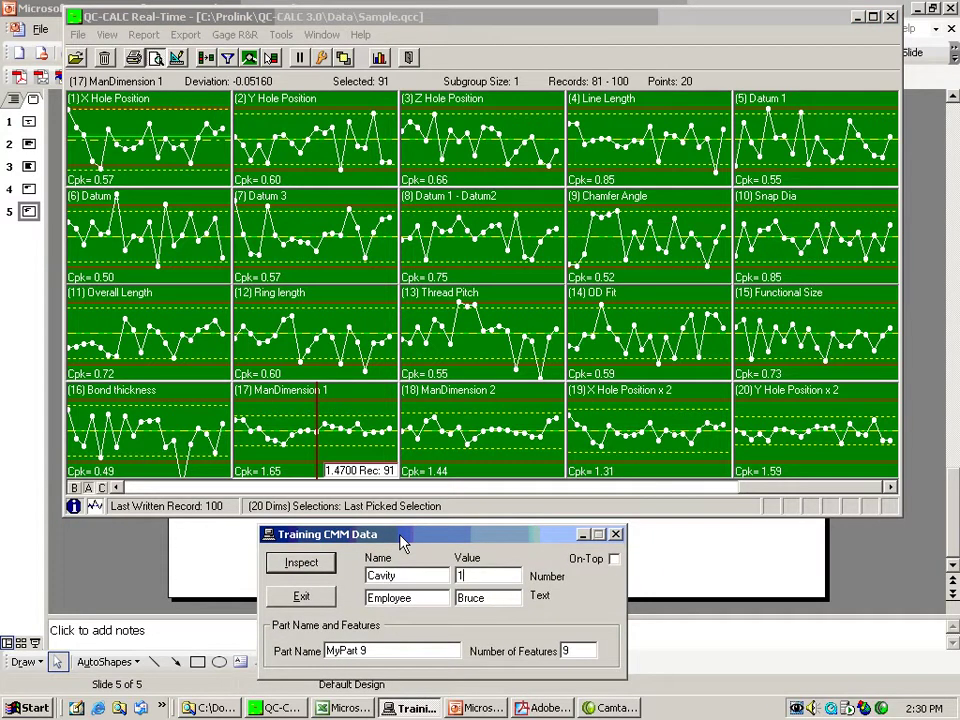
left_click_drag(386, 651, 299, 666)
key("Tab")
left_click(432, 576)
key("Tab")
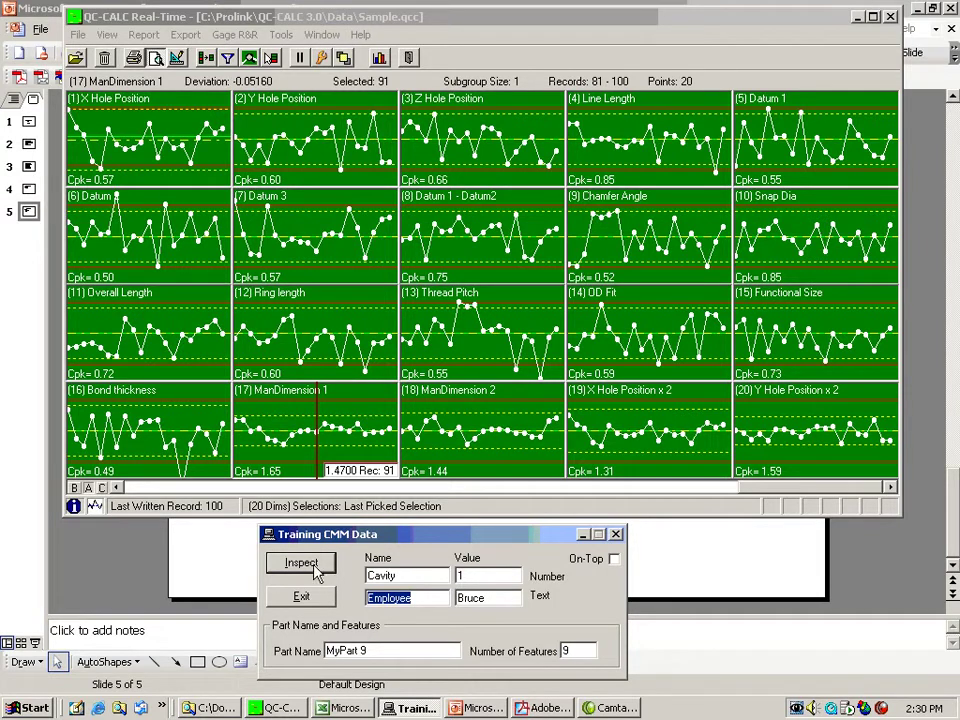
Run the first simulated inspection of MyPart 9 with 9 features and Cavity 1
left_click(491, 240)
left_click(390, 176)
left_click(384, 200)
left_click(375, 210)
left_click(366, 430)
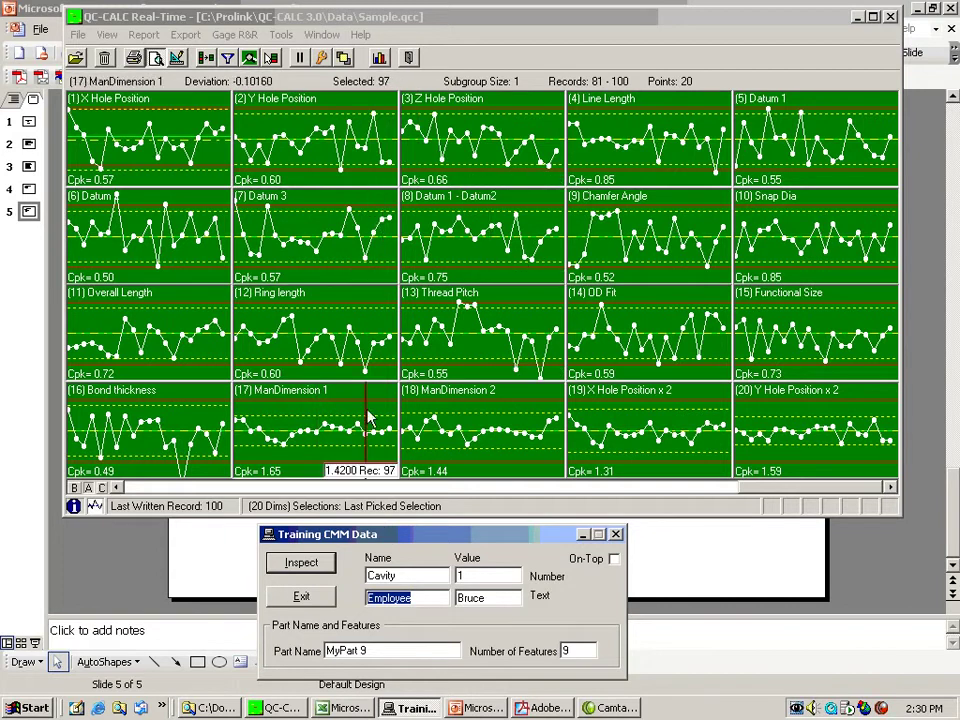
left_click(310, 568)
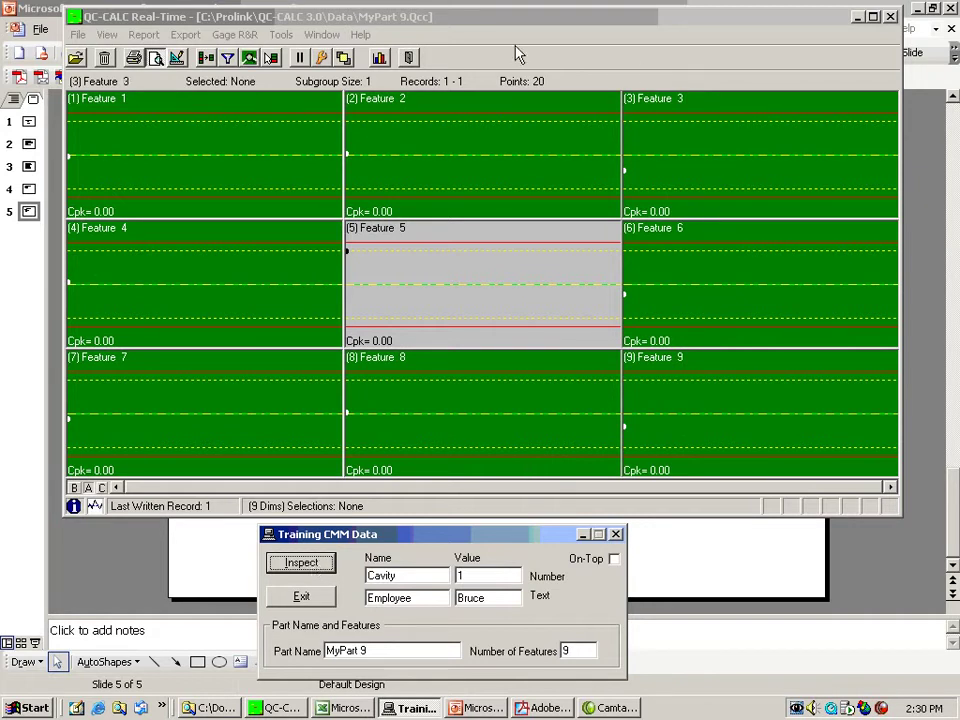
Examine the first record of MyPart 9 on the Feature 5 and Feature 2 charts
left_click(409, 32)
left_click(395, 230)
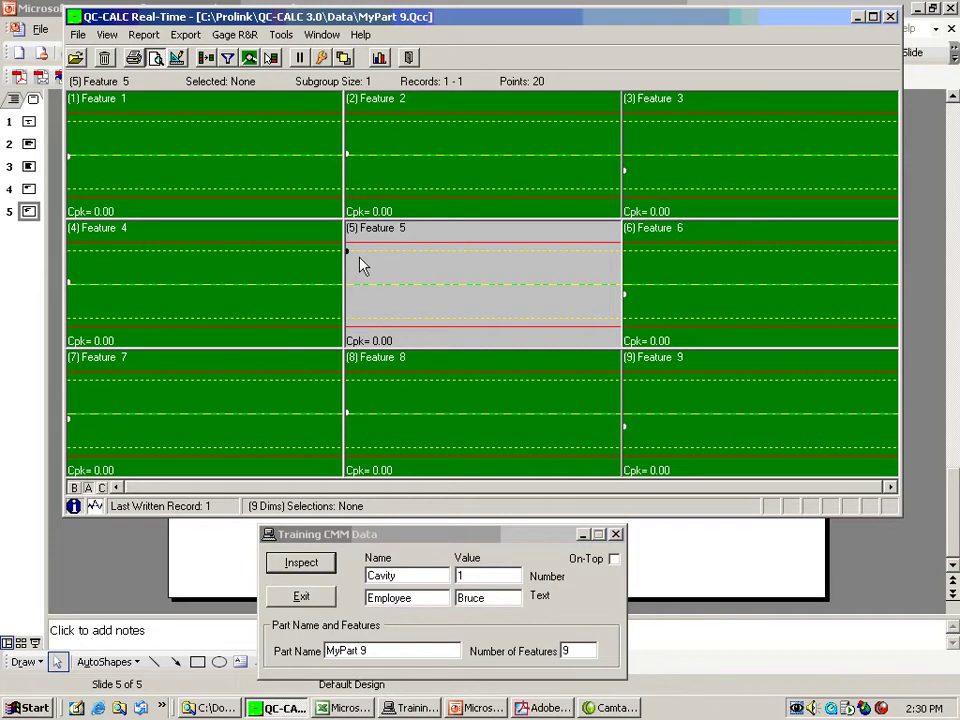
left_click(348, 161)
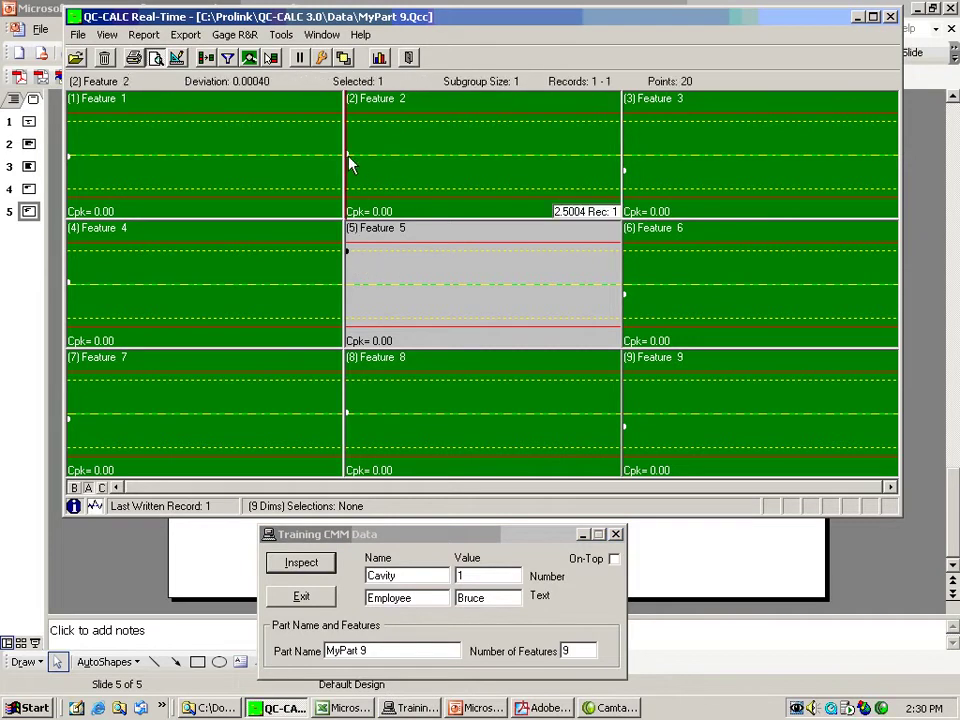
left_click(335, 465)
Run seven more inspections of MyPart 9 for Cavity 1
left_click(305, 564)
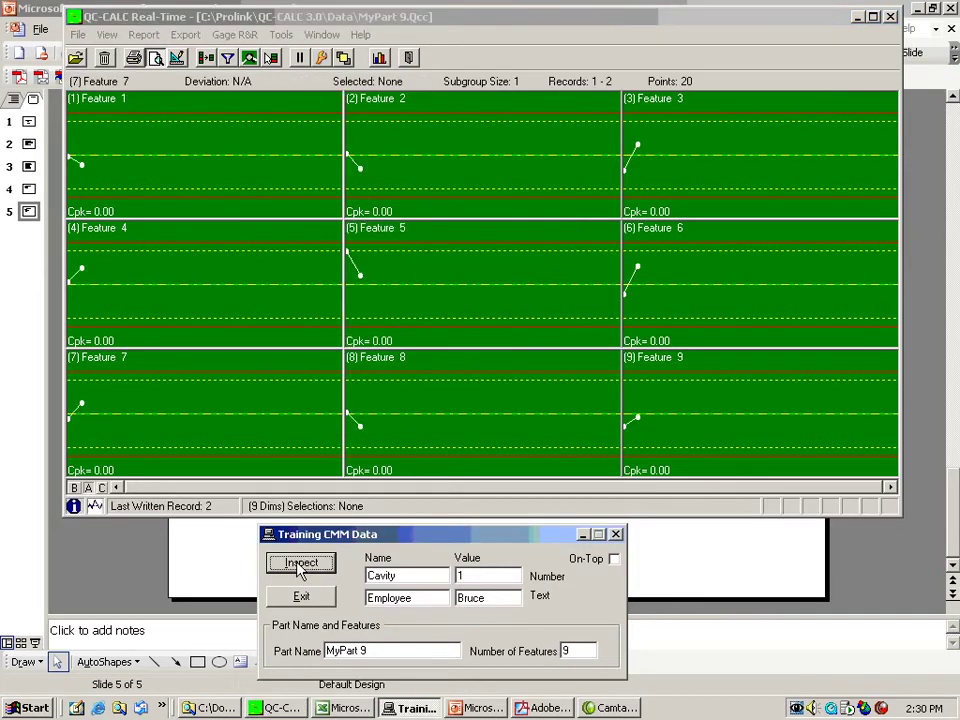
left_click(300, 564)
left_click(300, 564)
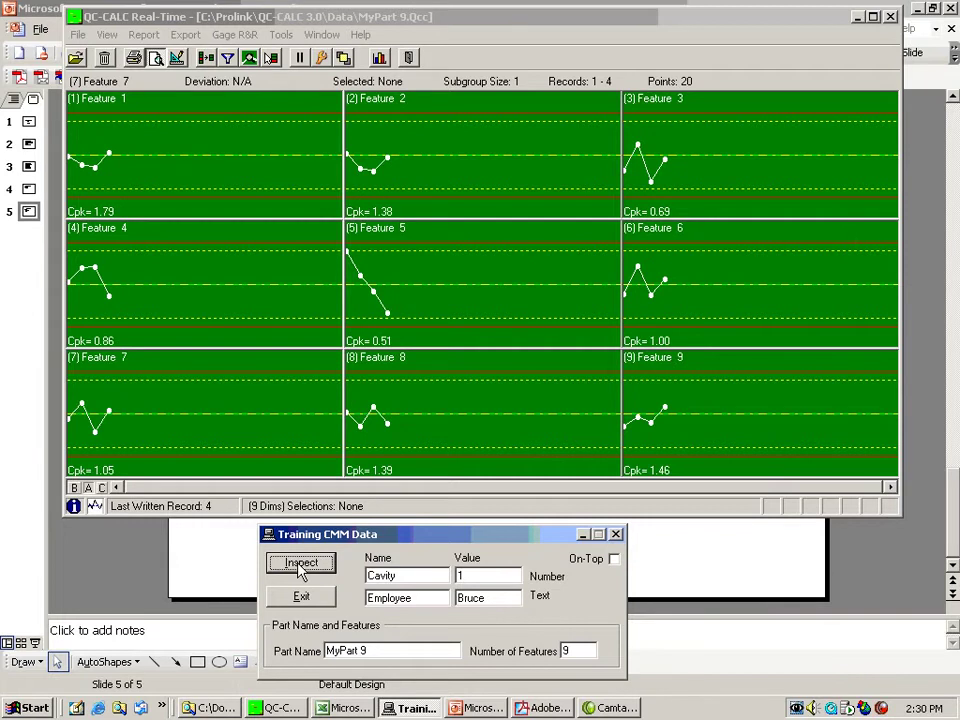
left_click(300, 564)
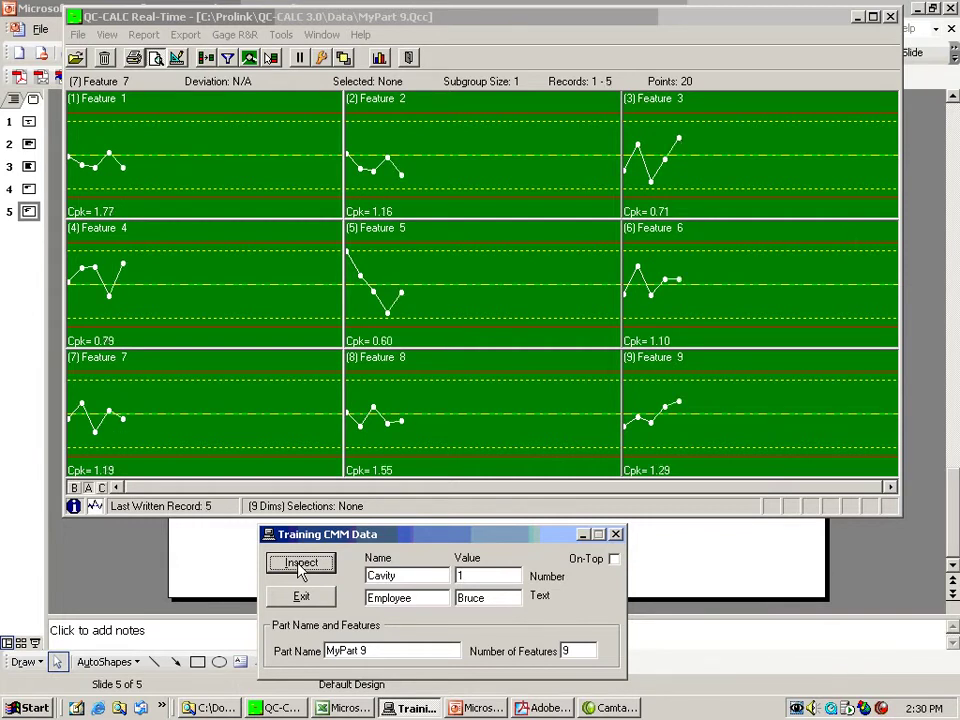
left_click(300, 564)
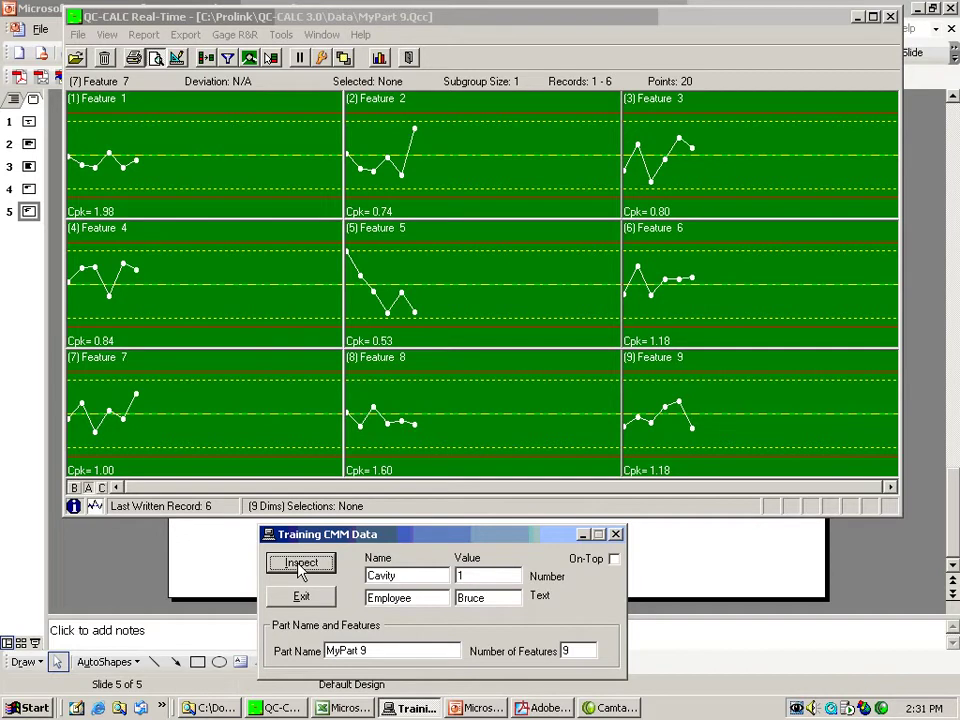
left_click(300, 564)
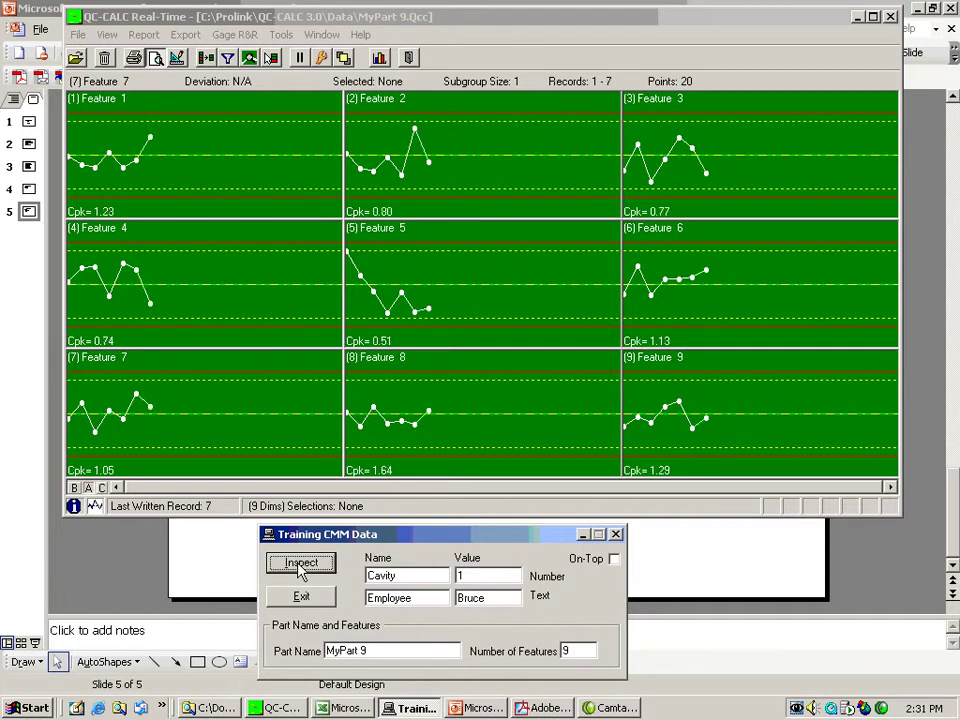
left_click(300, 564)
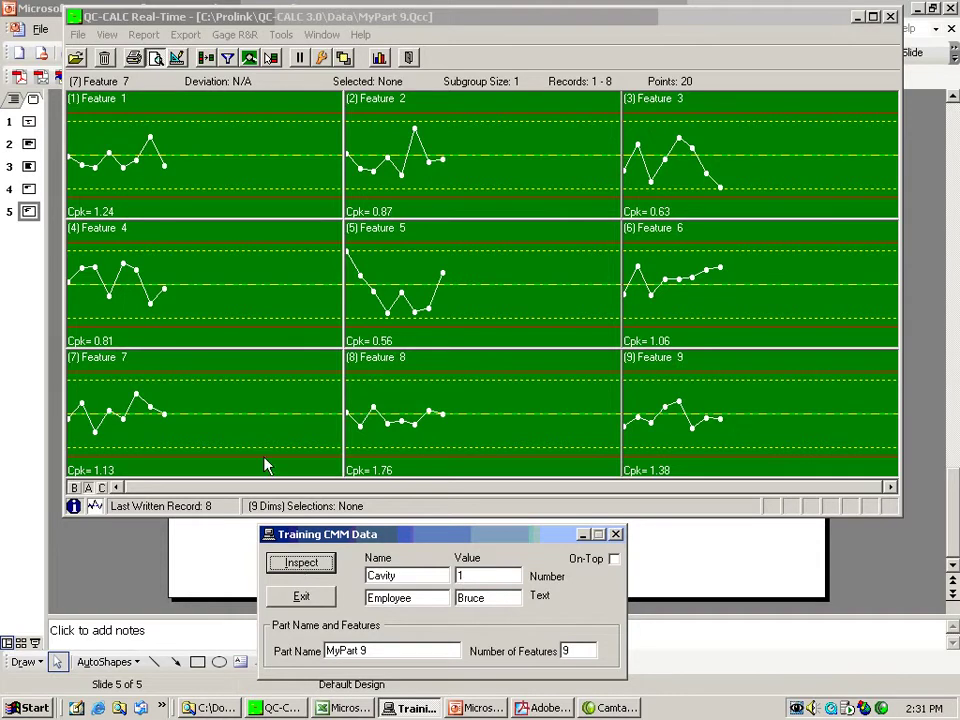
Examine the run charts, enlarging Feature 1 to view its limits before returning to the grid of all nine features
mouse_move(708, 188)
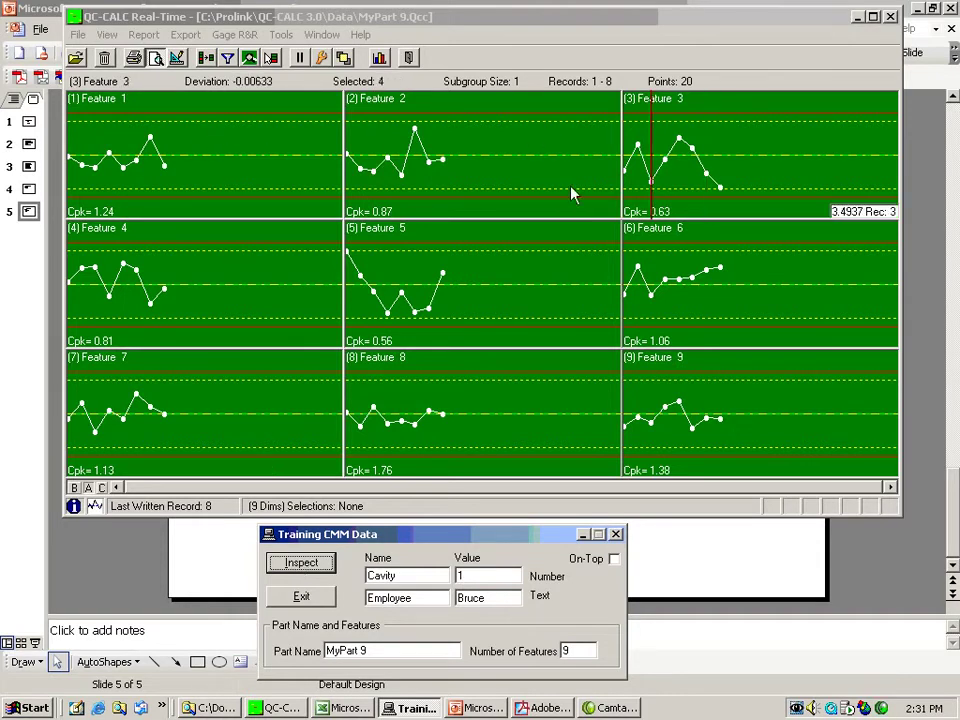
mouse_move(139, 165)
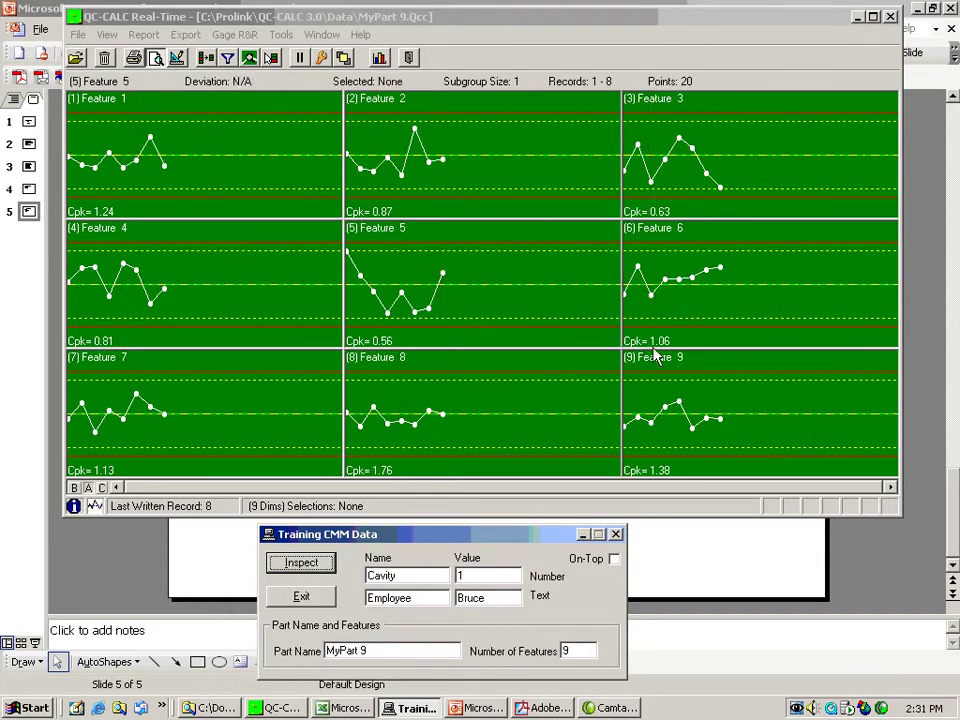
mouse_move(659, 137)
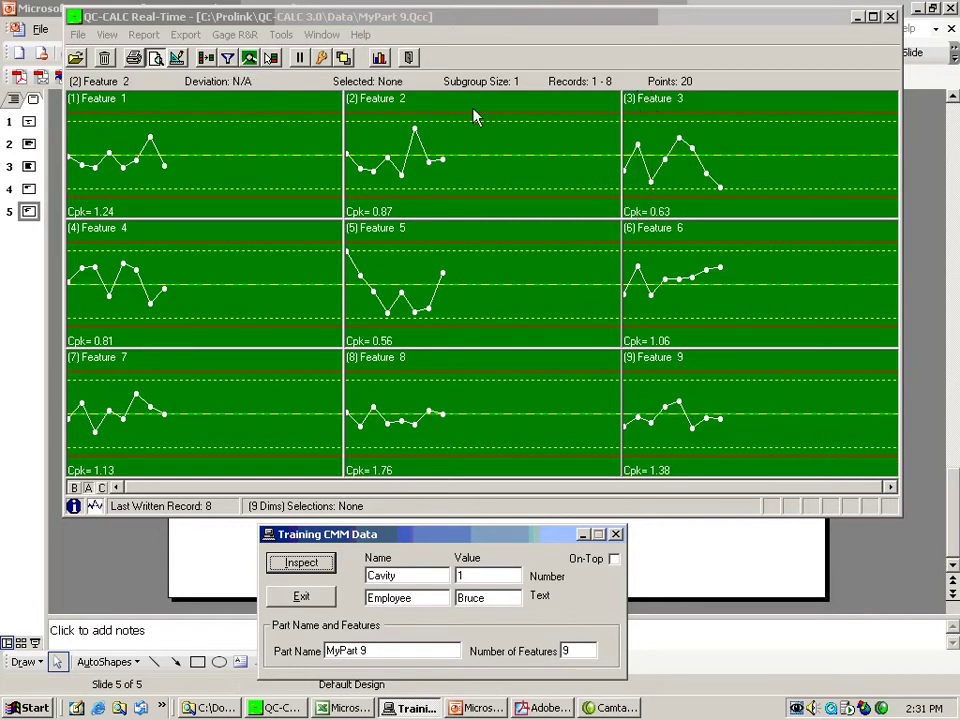
mouse_move(365, 105)
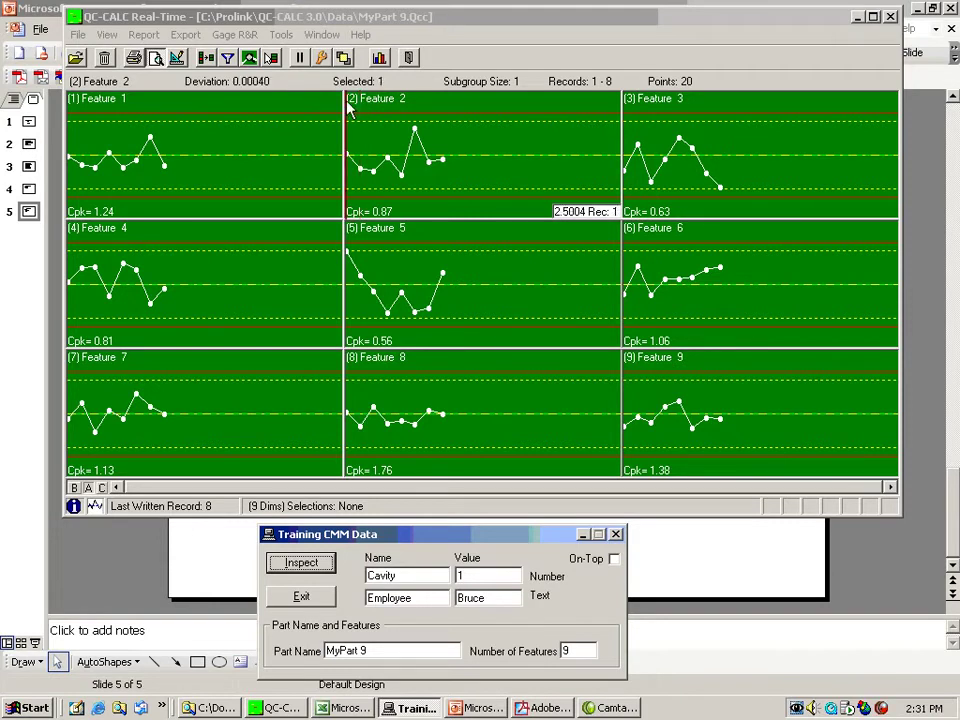
double_click(188, 168)
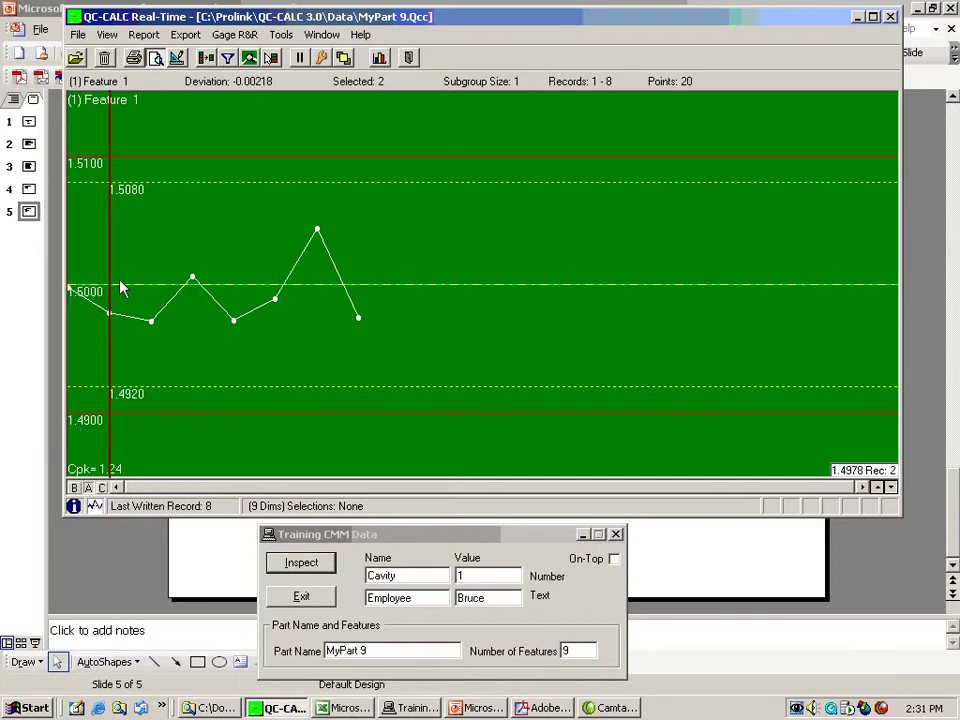
double_click(368, 282)
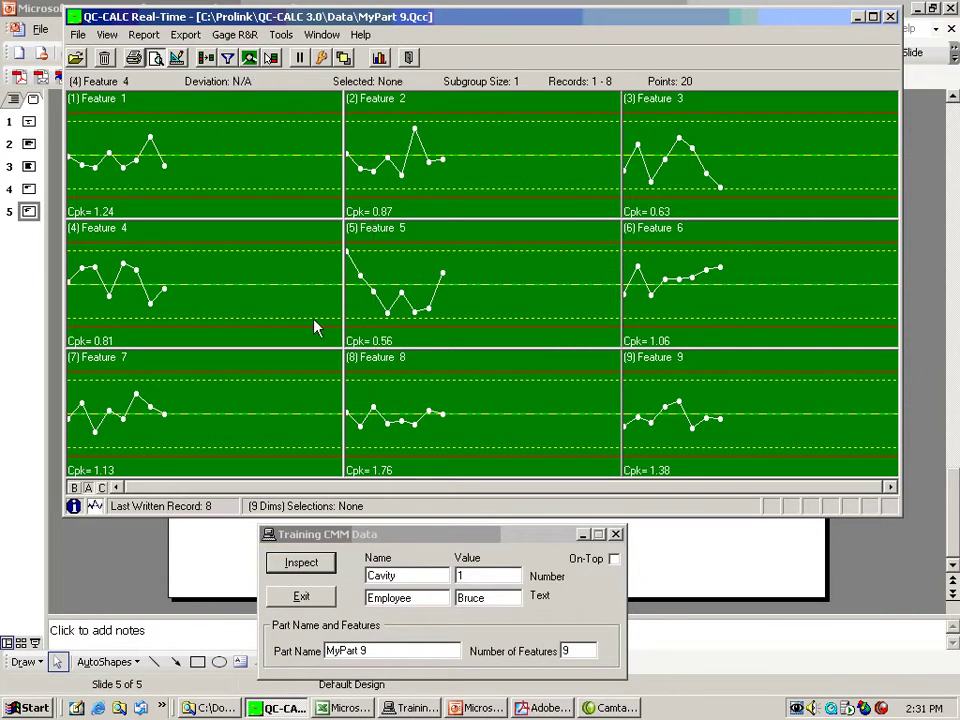
Run two more inspections for Cavity 1 and two with the Cavity value set to 2
left_click(302, 562)
left_click(306, 566)
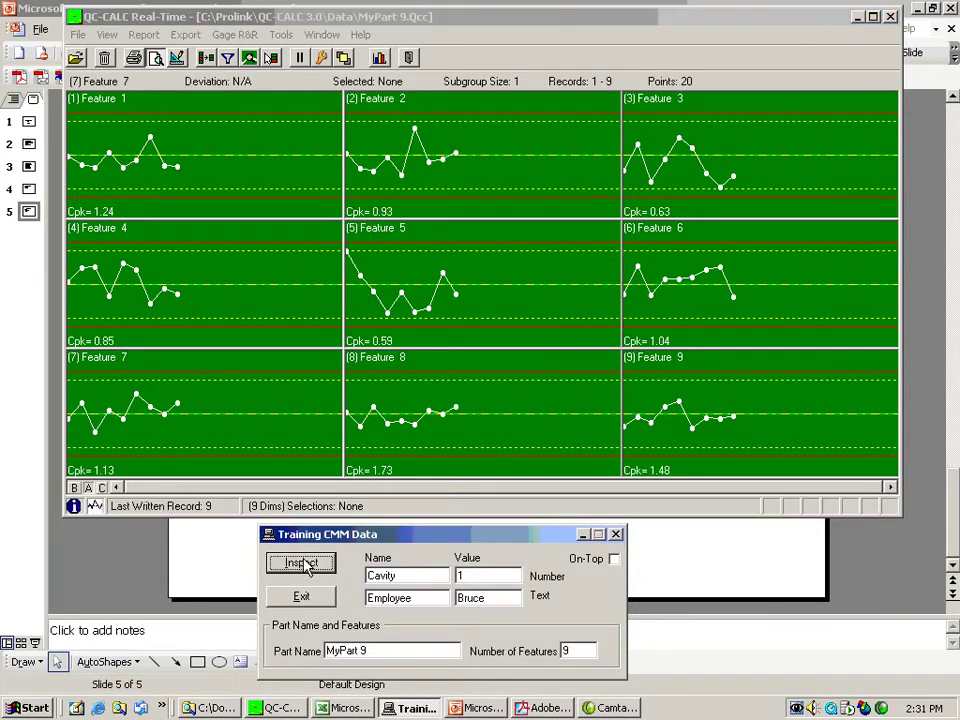
double_click(461, 576)
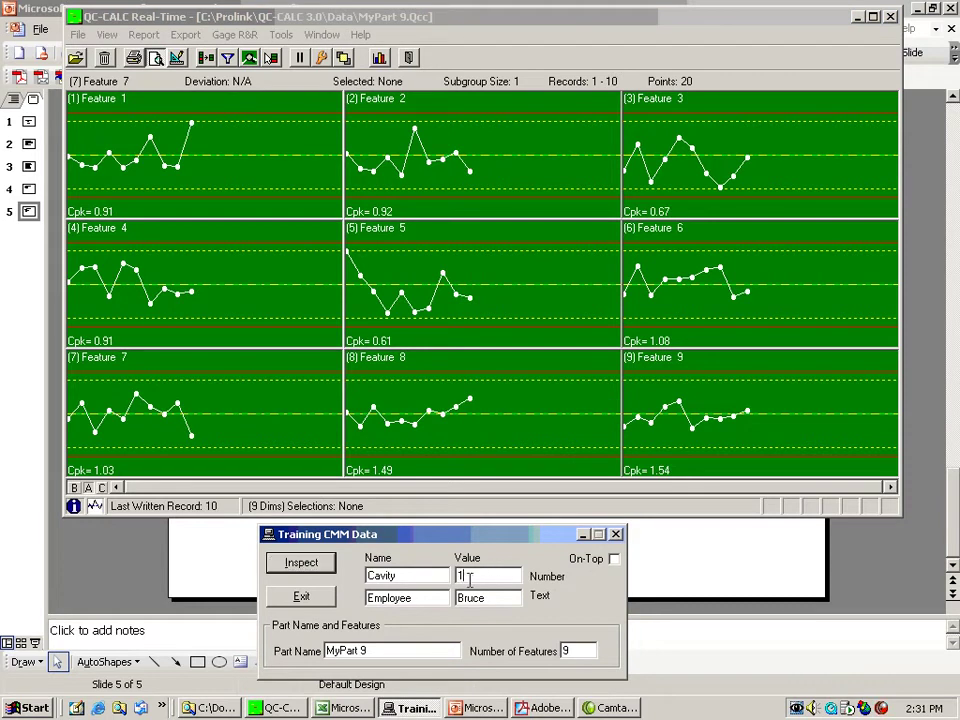
type("2")
left_click(324, 573)
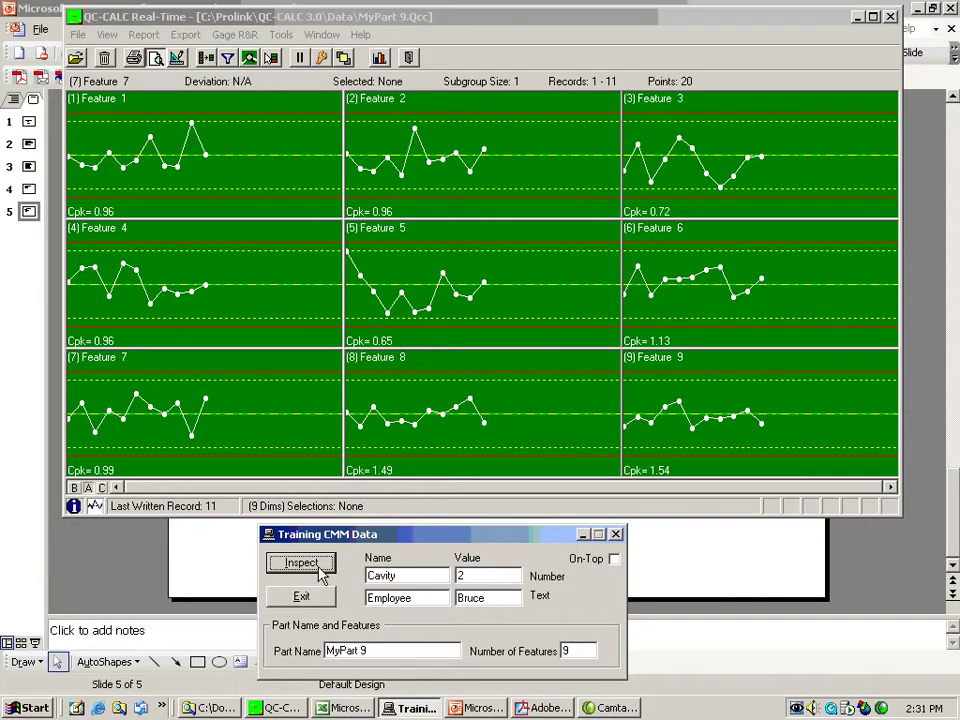
left_click(320, 572)
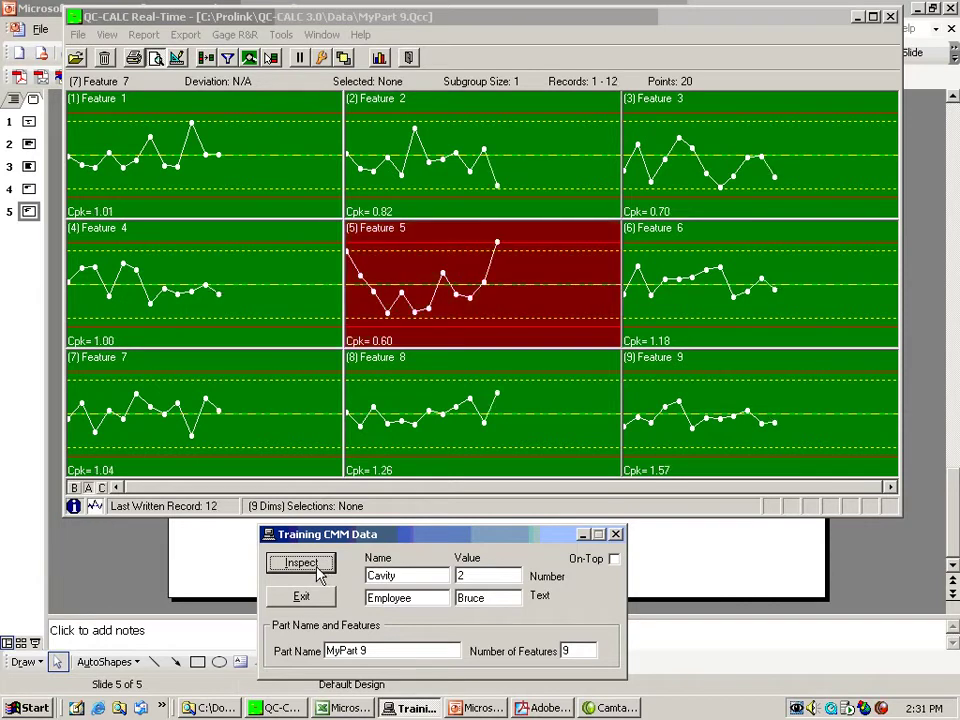
Examine record 12 on the enlarged Feature 5 chart and on the Feature 2 chart in the full grid
left_click(500, 264)
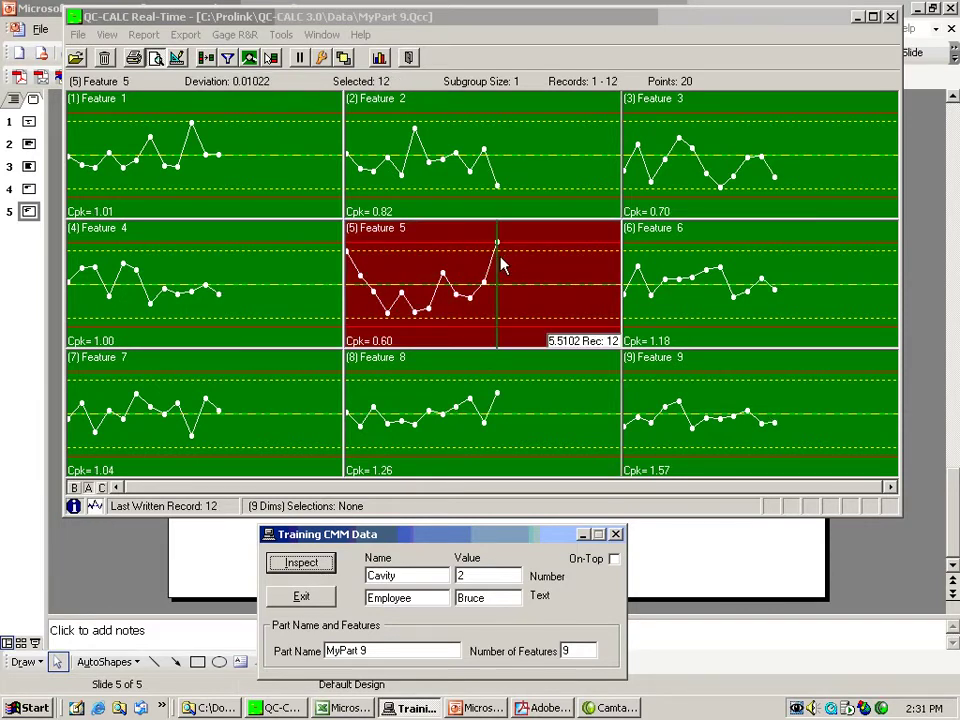
double_click(499, 265)
left_click(520, 258)
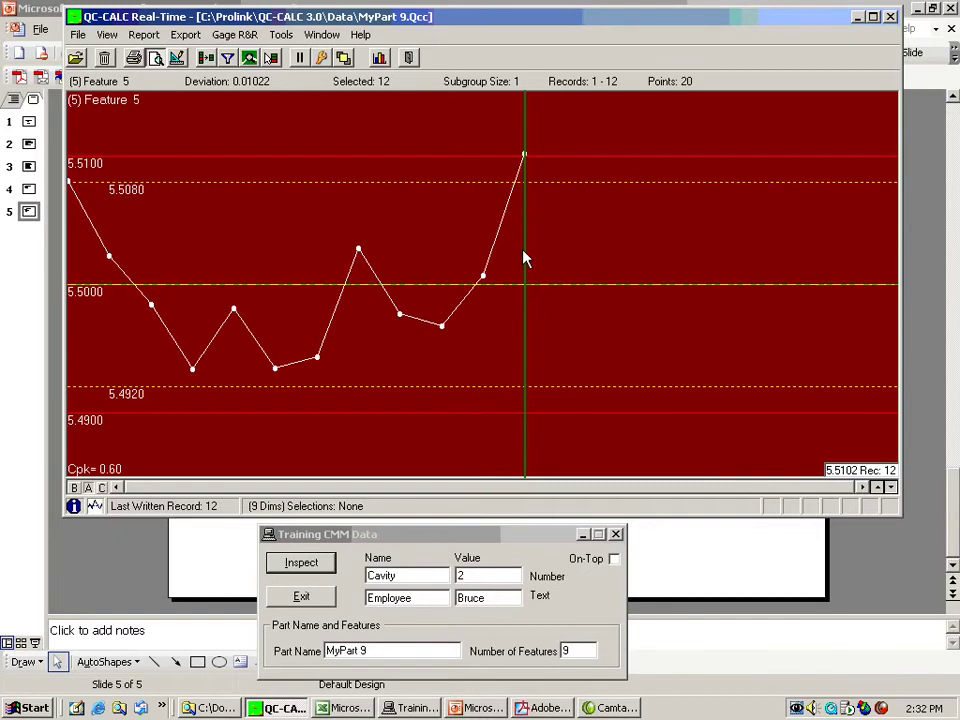
double_click(523, 258)
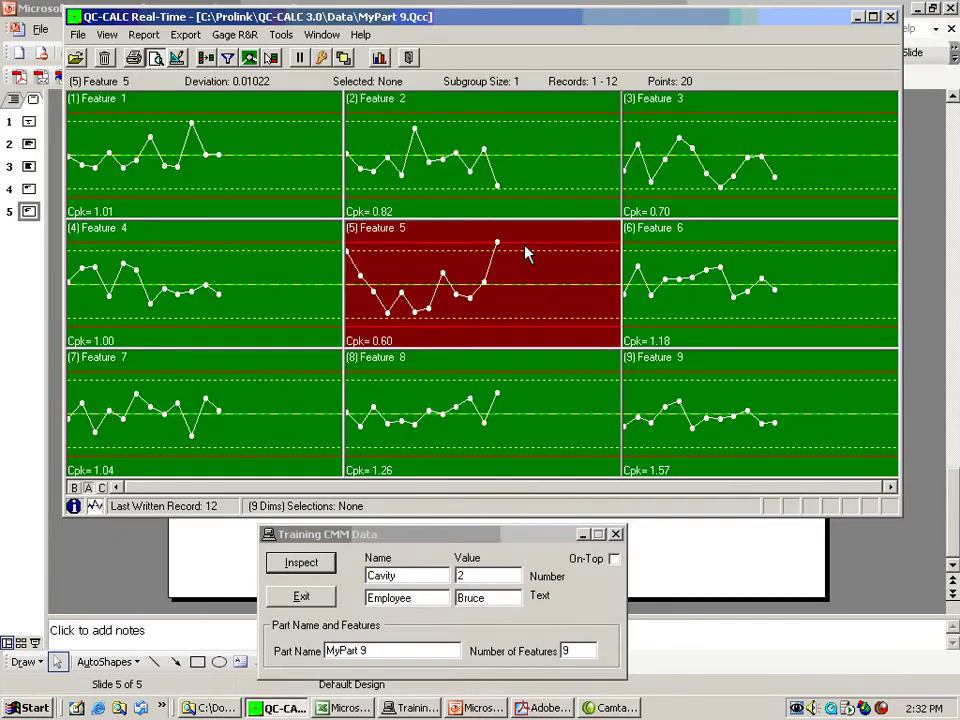
left_click(500, 150)
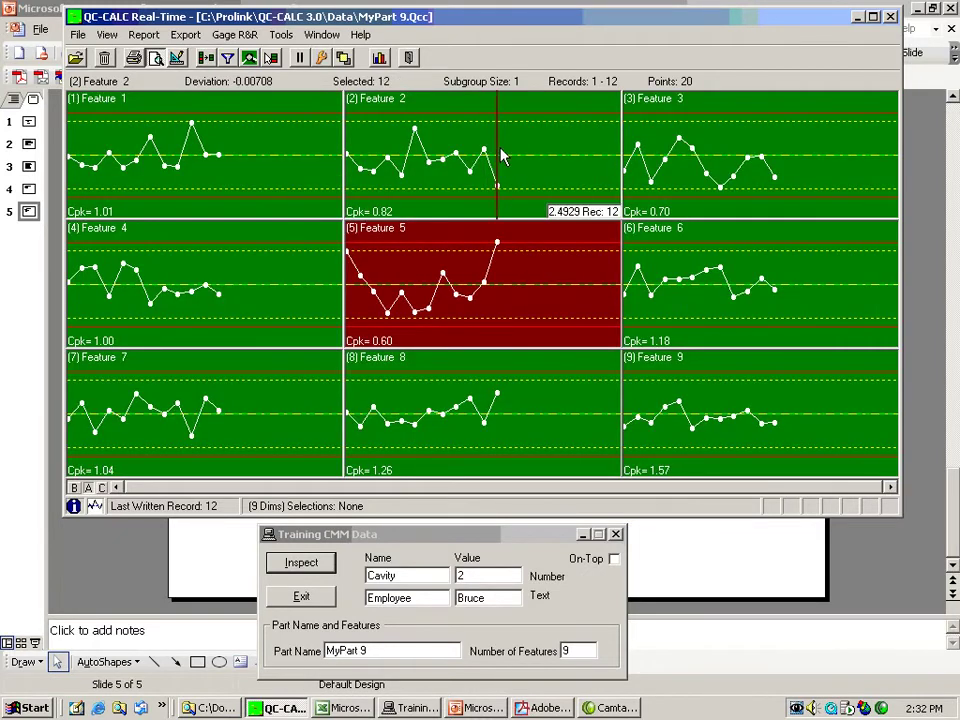
left_click(540, 437)
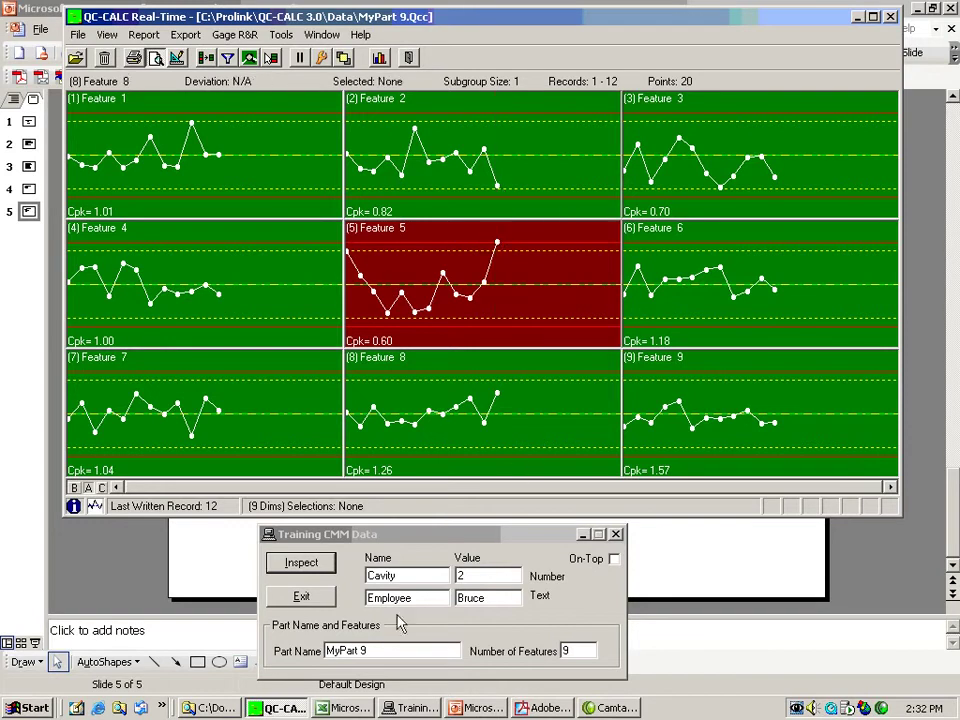
Run four more inspections of MyPart 9 for Cavity 2
left_click(309, 568)
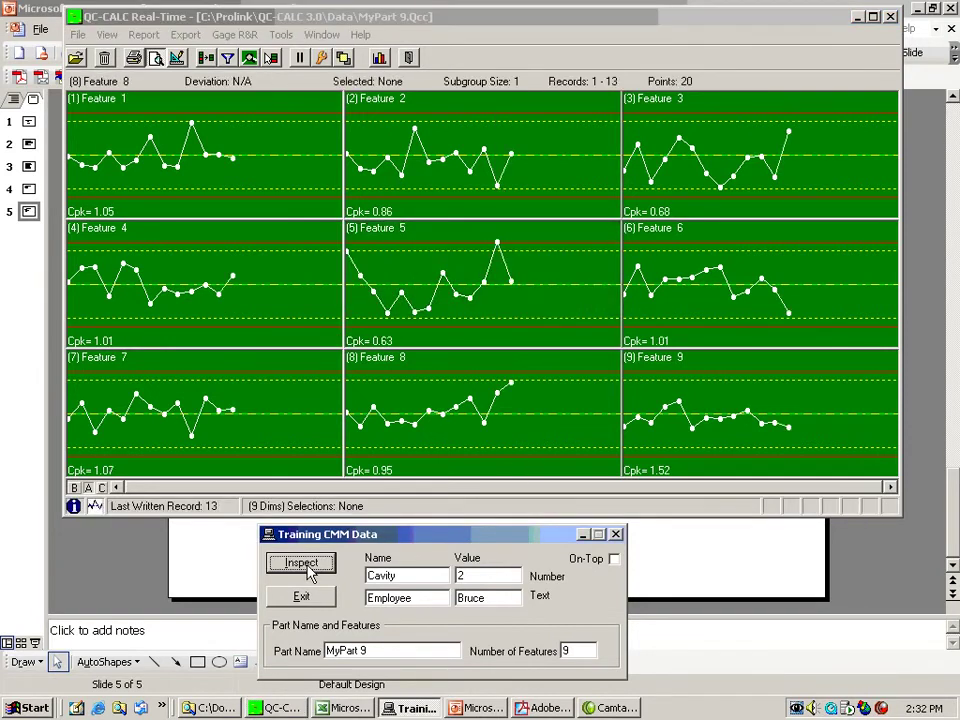
left_click(309, 568)
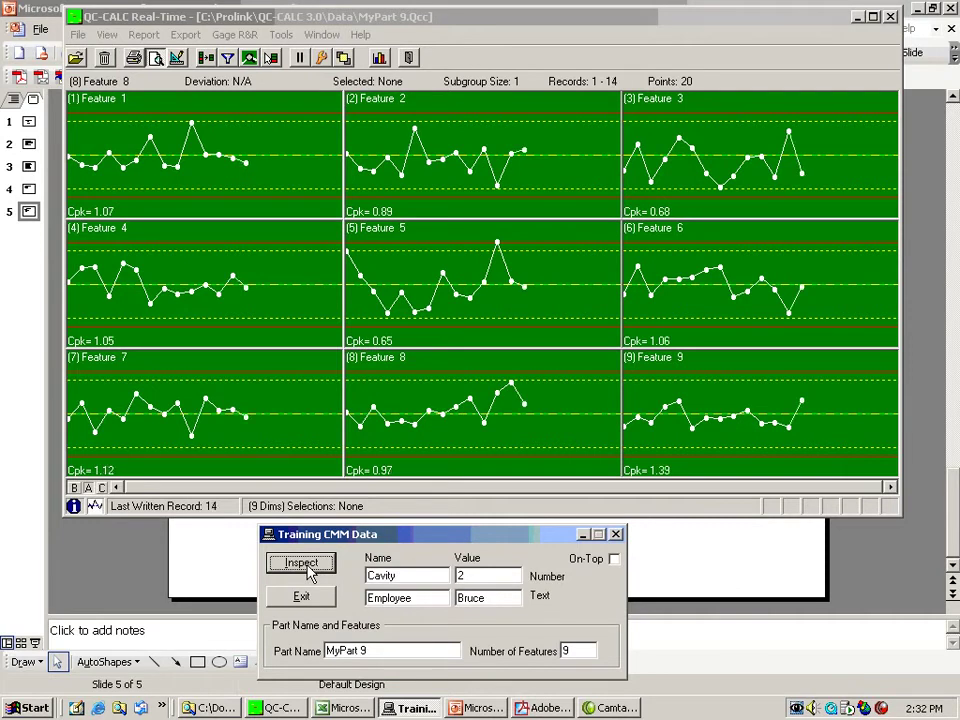
left_click(302, 564)
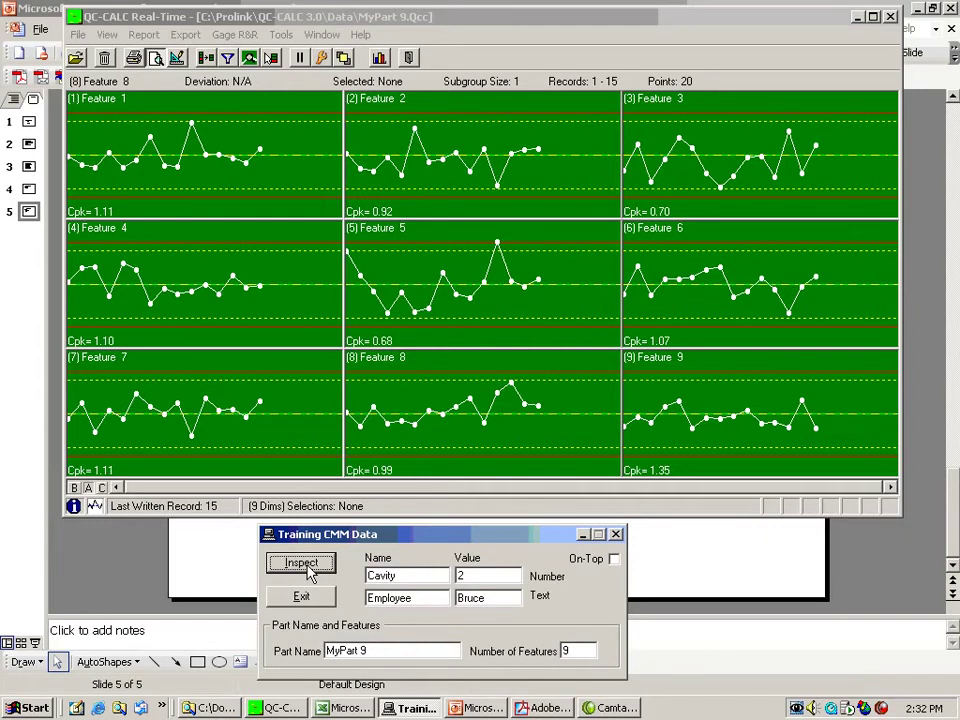
left_click(309, 568)
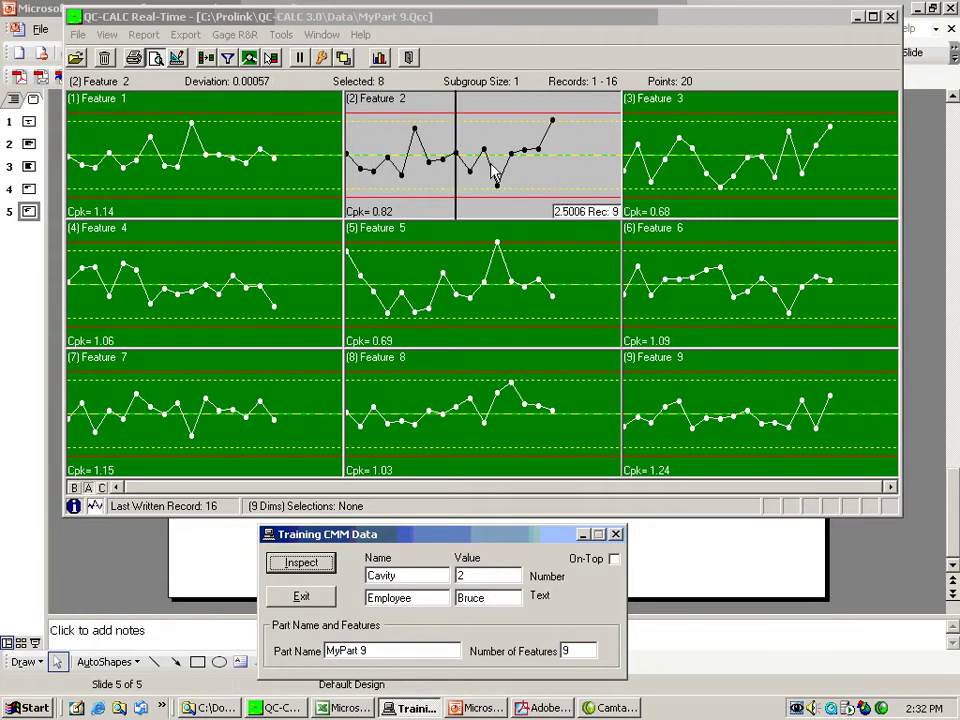
Select record 9 on the Feature 2 chart and enlarge that chart to view its limits
left_click(455, 162)
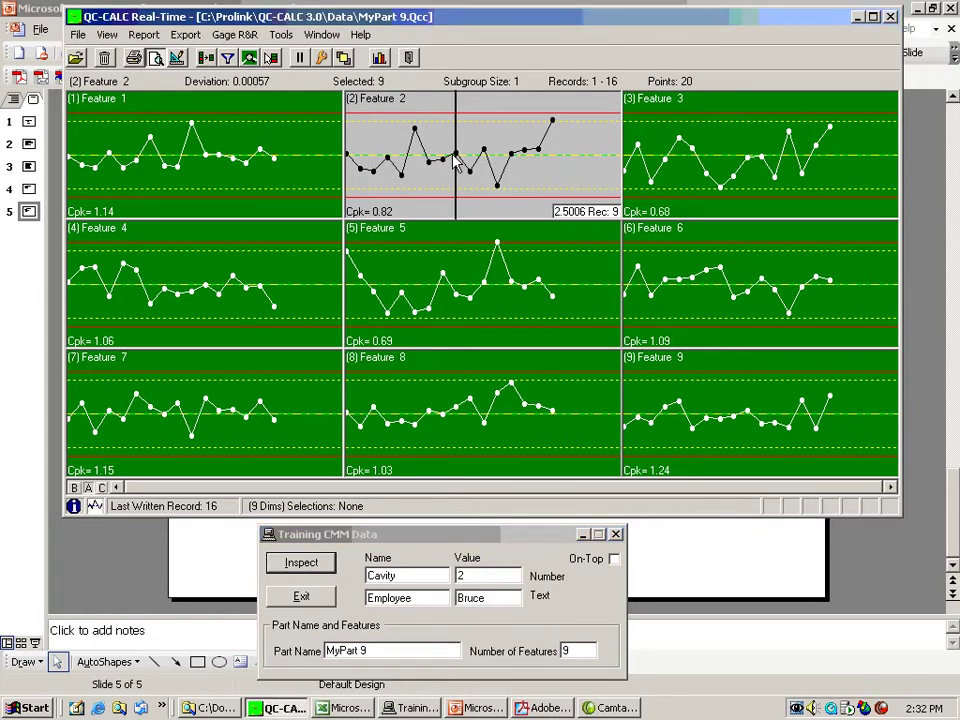
double_click(455, 162)
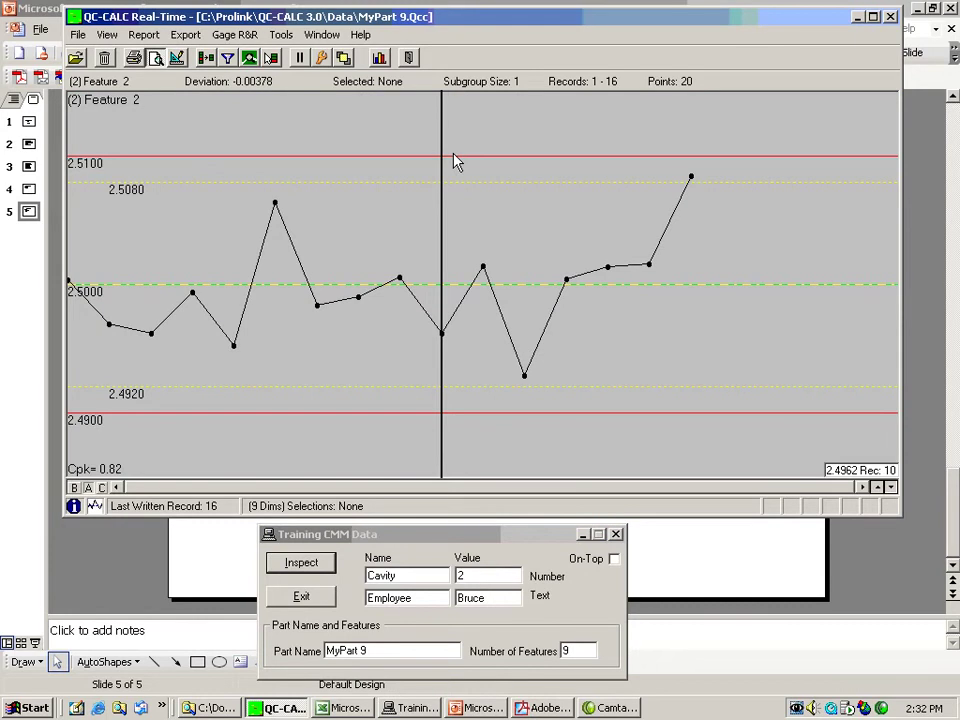
Return to the full chart grid and view the Displayed Calculation choices for record 5 on the Feature 2 chart
double_click(455, 162)
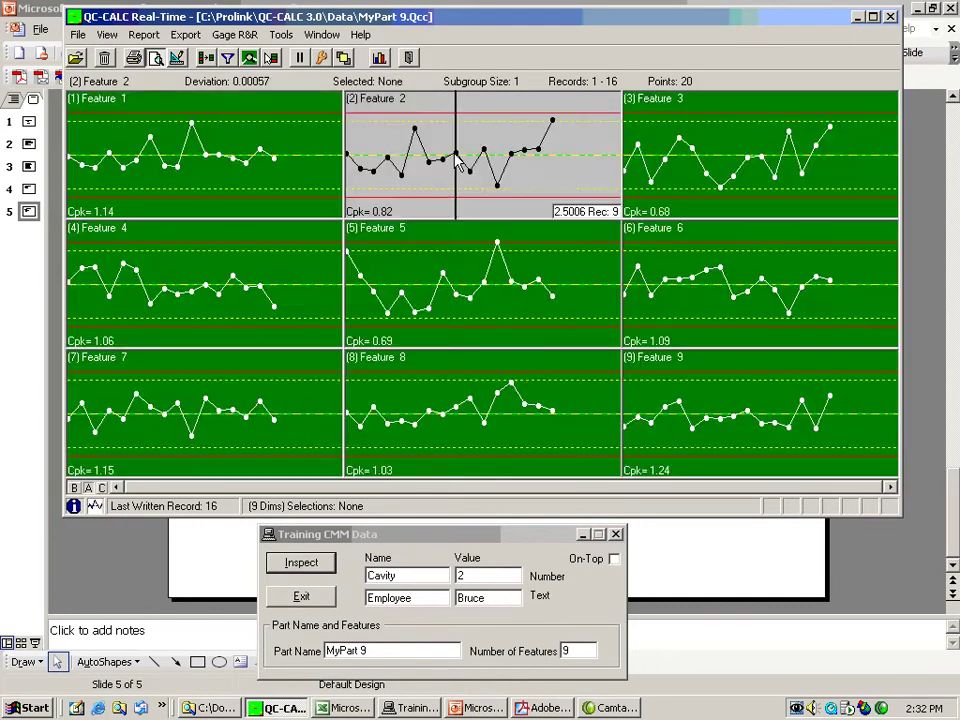
left_click(367, 228)
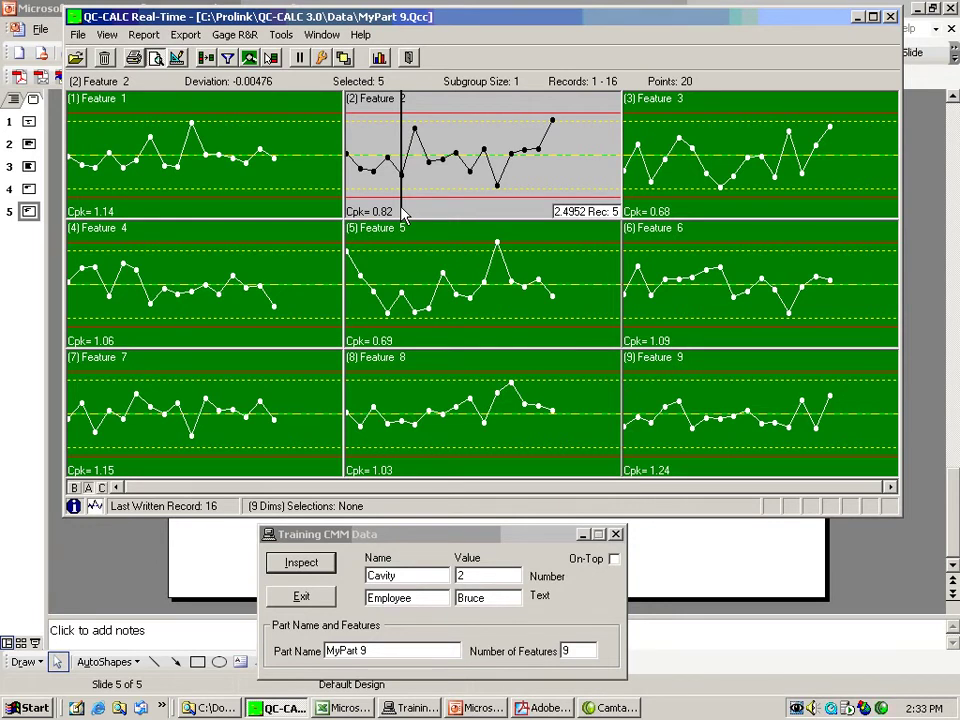
right_click(400, 168)
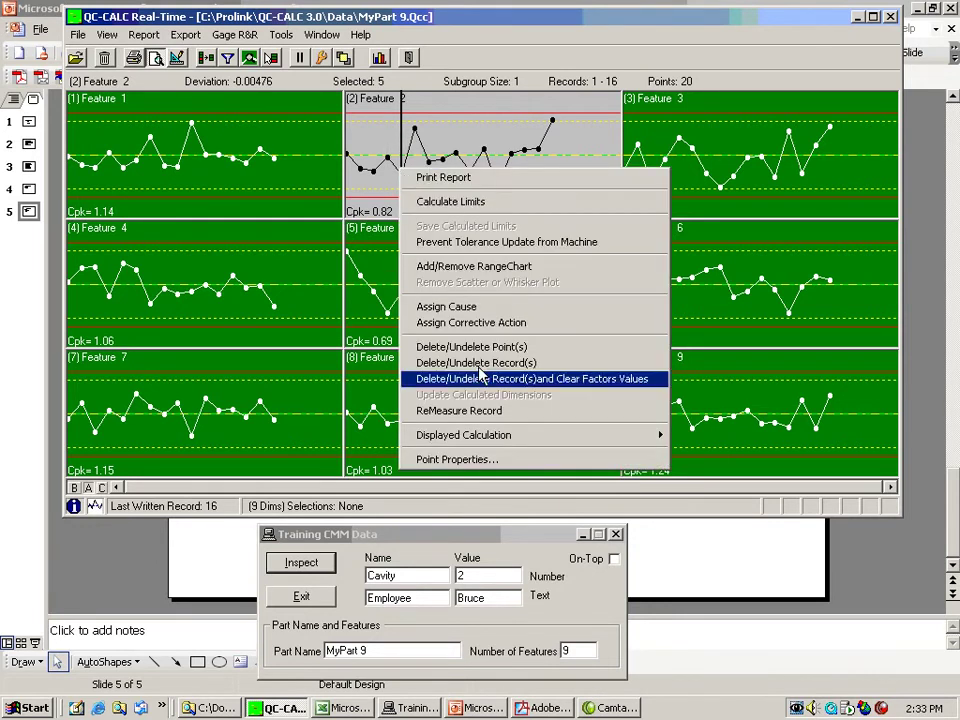
mouse_move(484, 437)
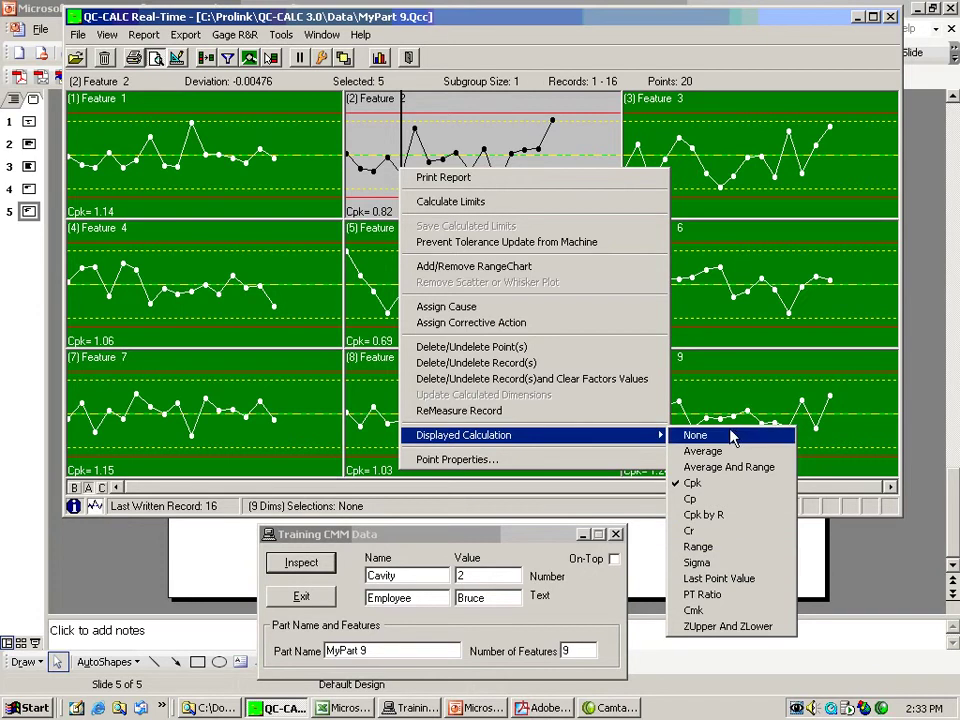
left_click(480, 30)
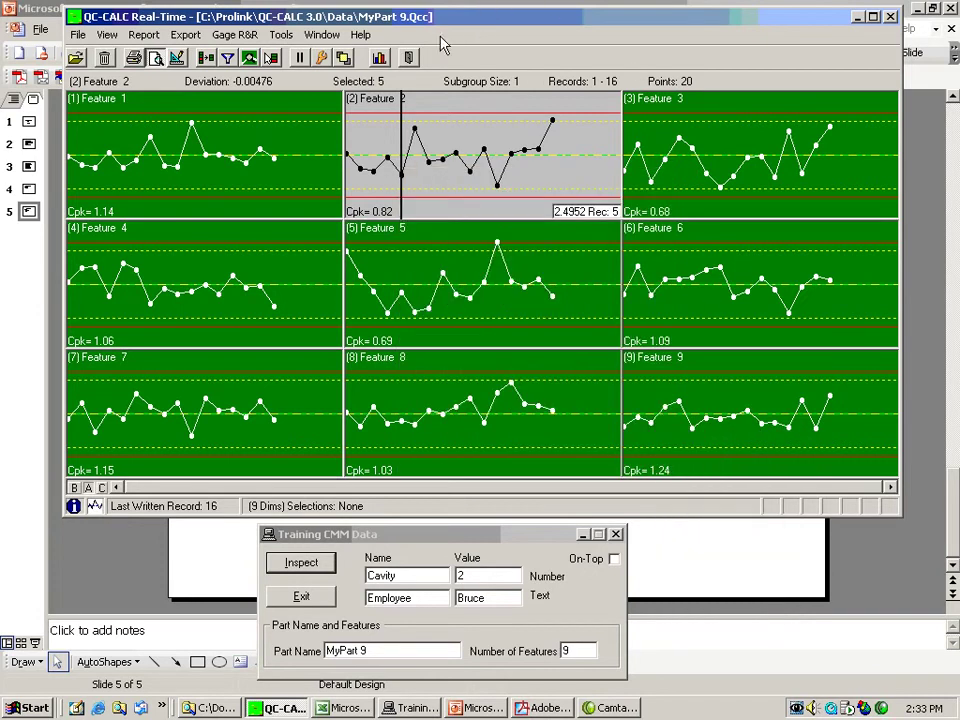
left_click(348, 113)
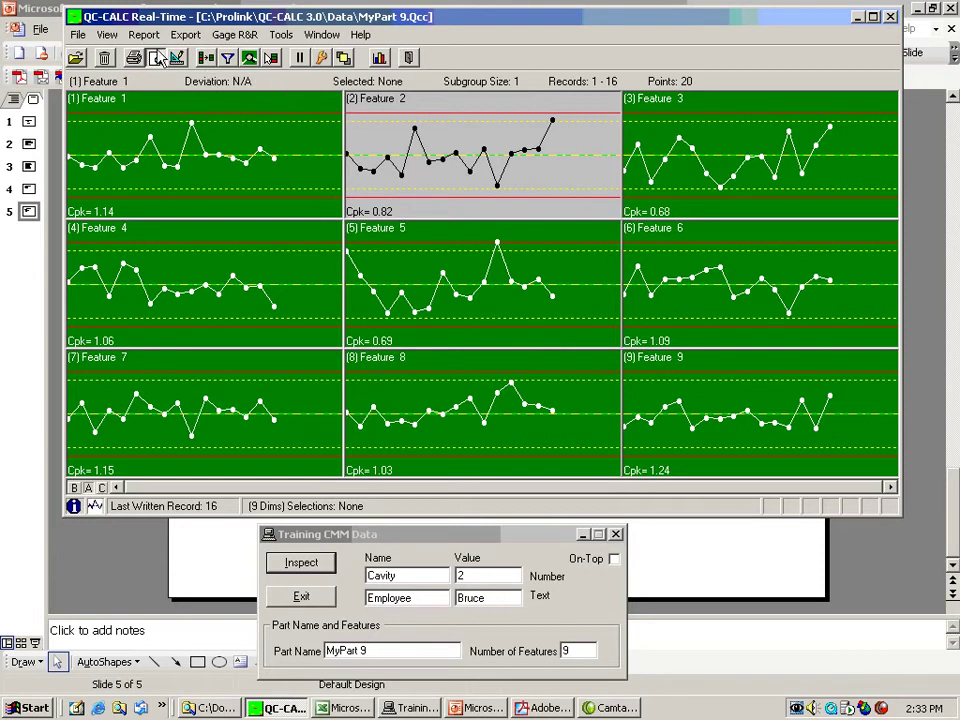
Generate a Stat Summary report preview from the STATSUM.STT template for all displayed records and inspect its statistics table up close
left_click(145, 35)
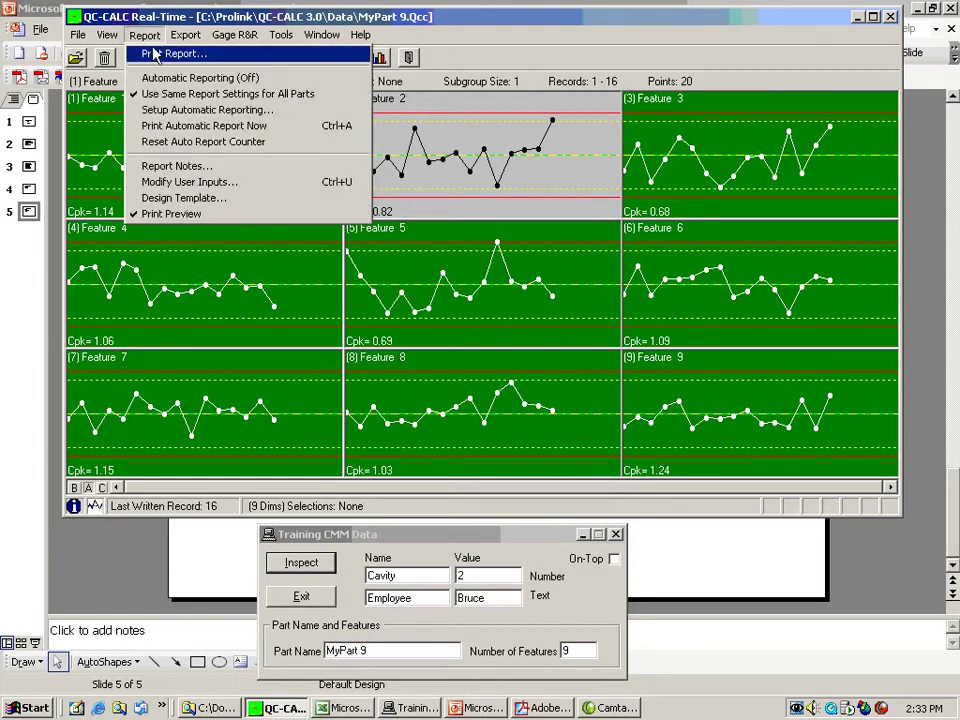
left_click(155, 54)
left_click(253, 124)
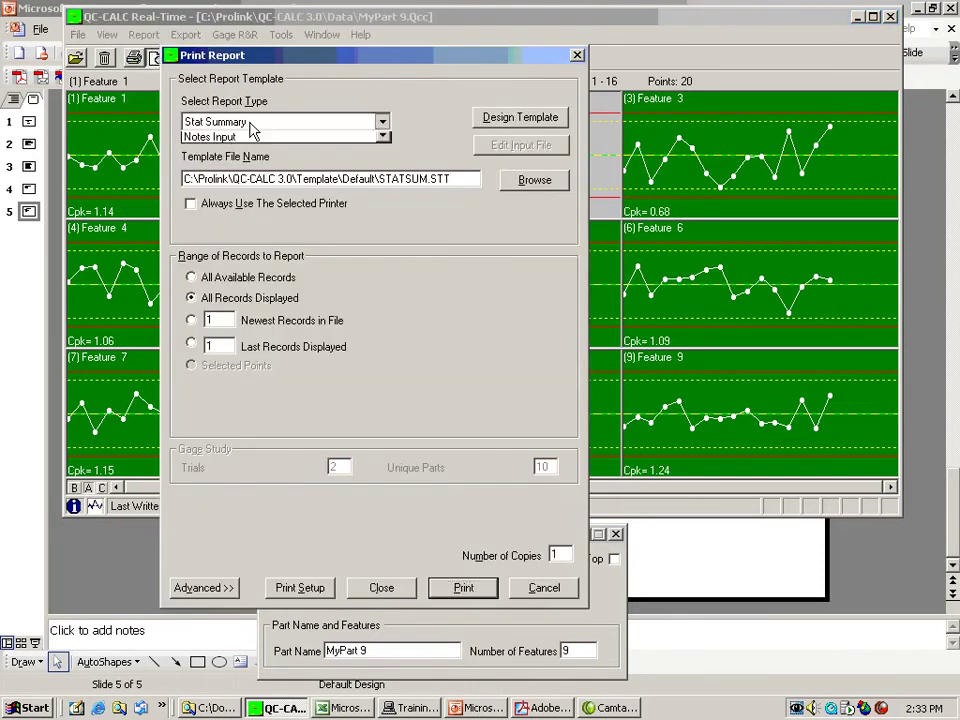
left_click(253, 126)
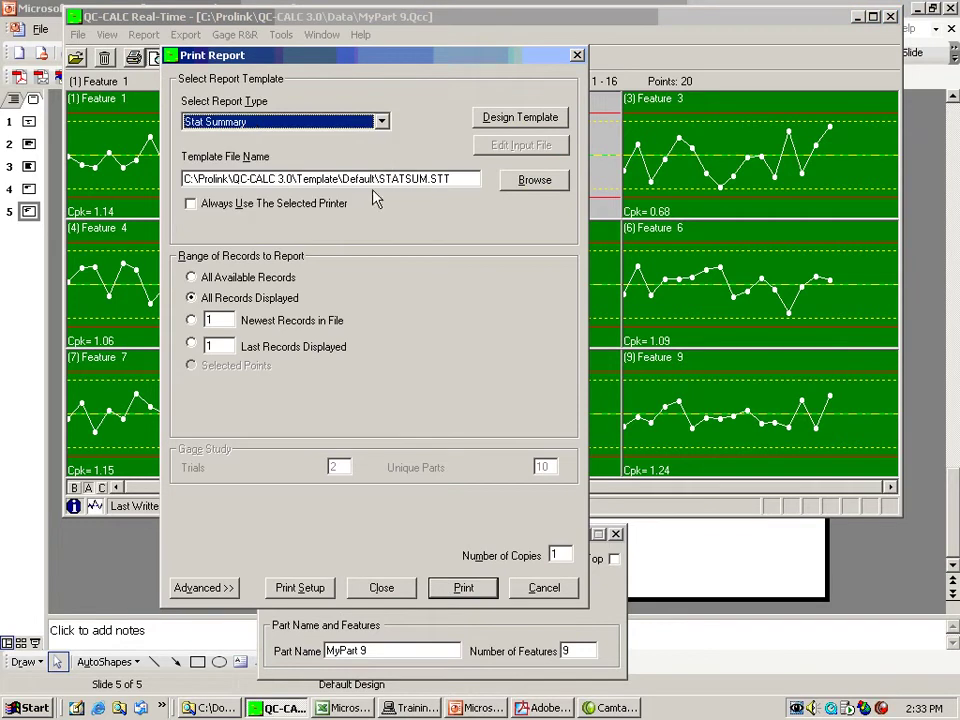
left_click_drag(462, 179, 376, 180)
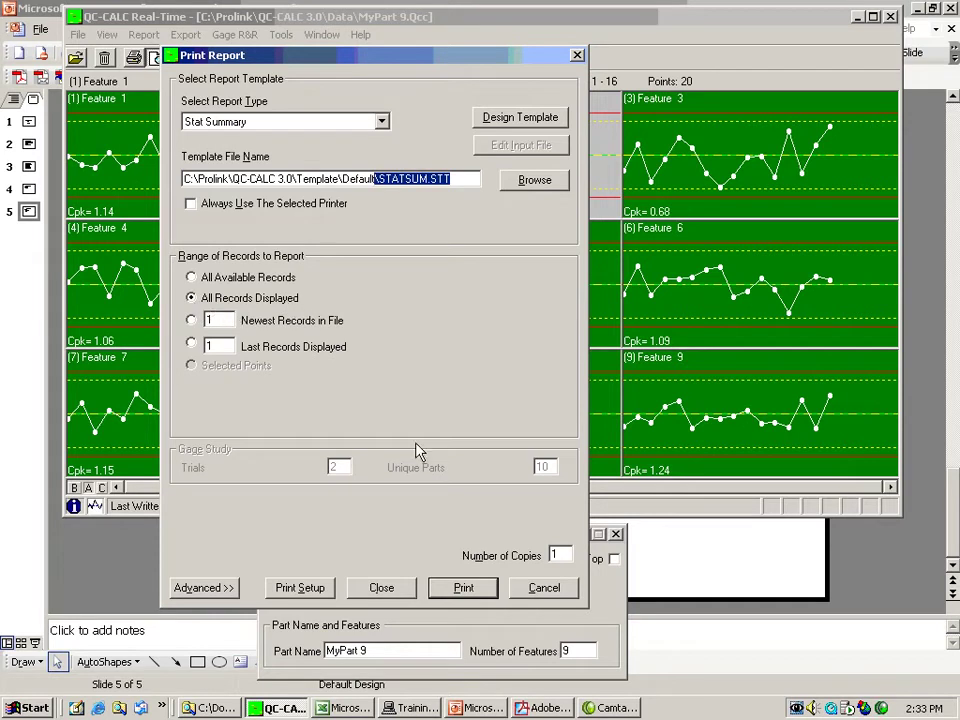
left_click(463, 590)
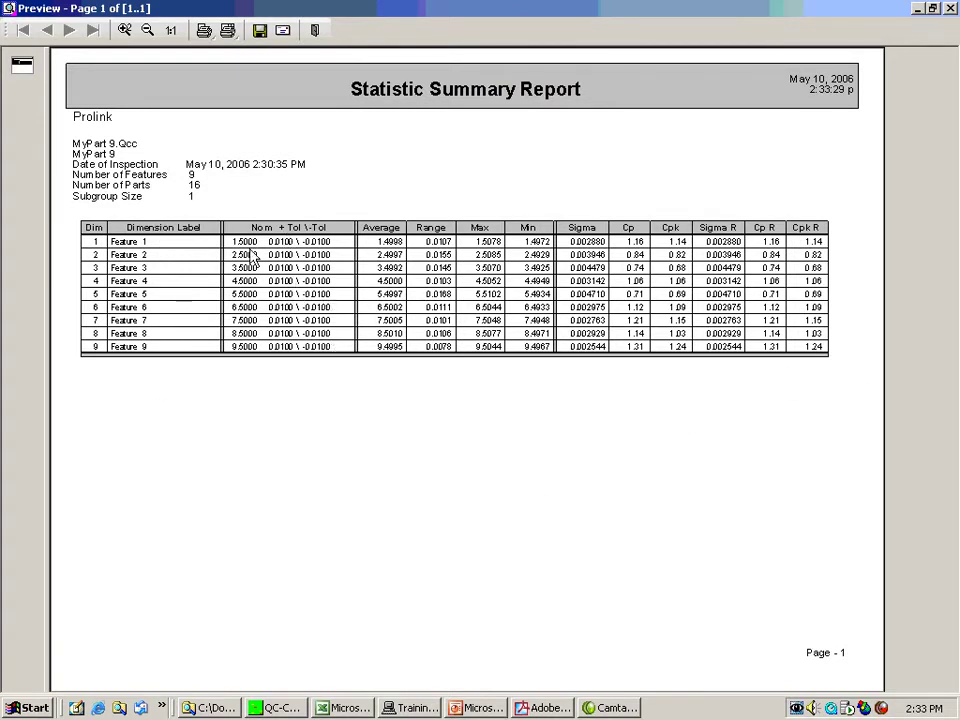
left_click_drag(270, 160, 845, 444)
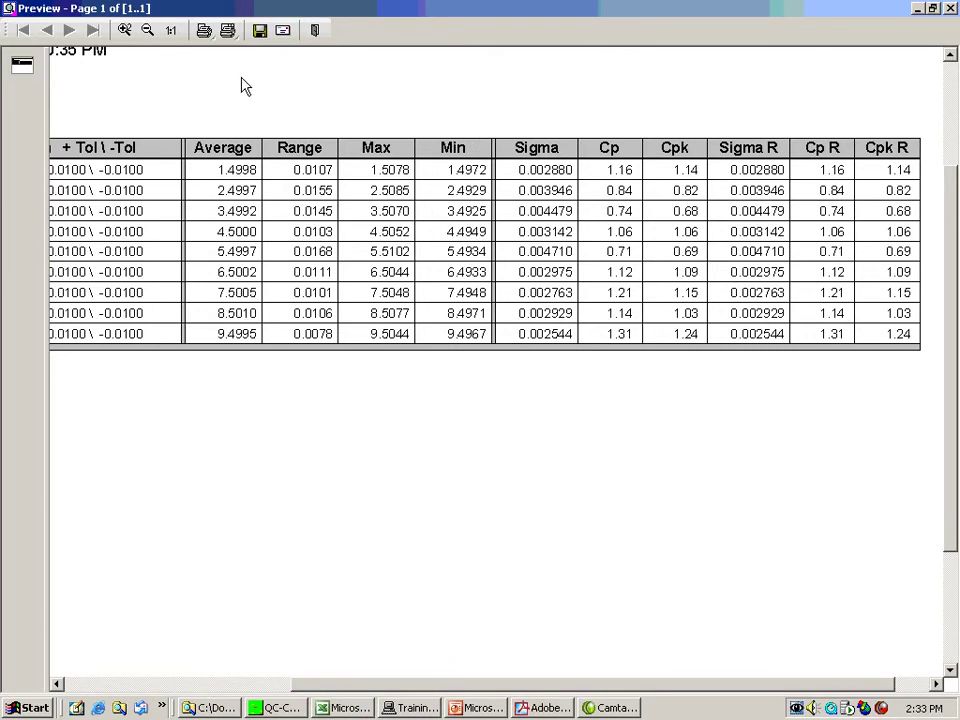
left_click(147, 30)
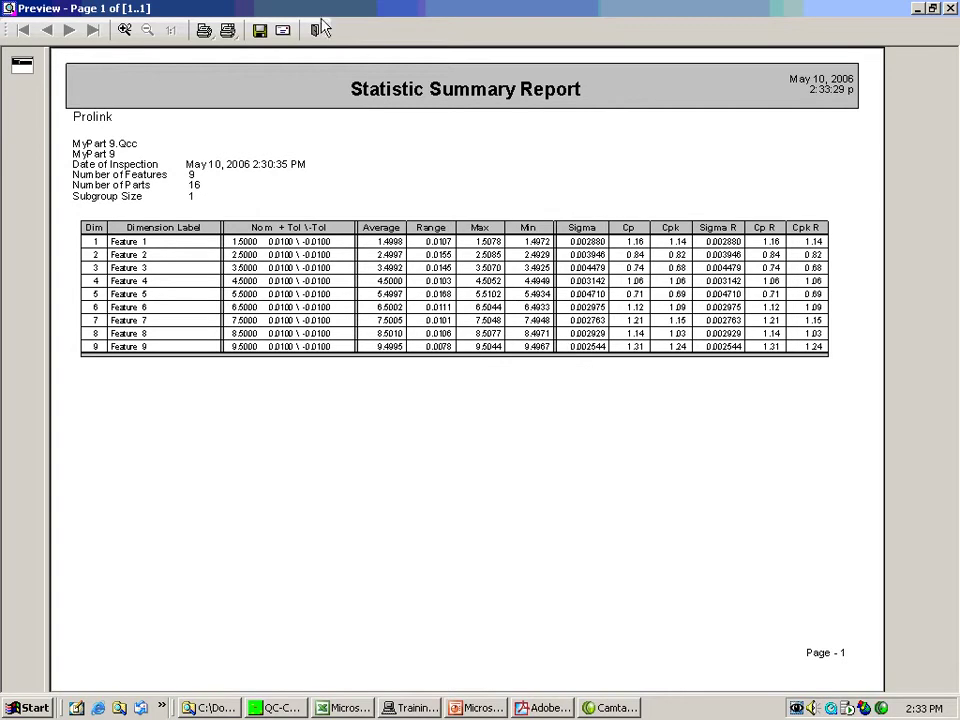
Save the previewed report to the Desktop as a PDF document, replacing junk.PDF, and close the preview
left_click(260, 32)
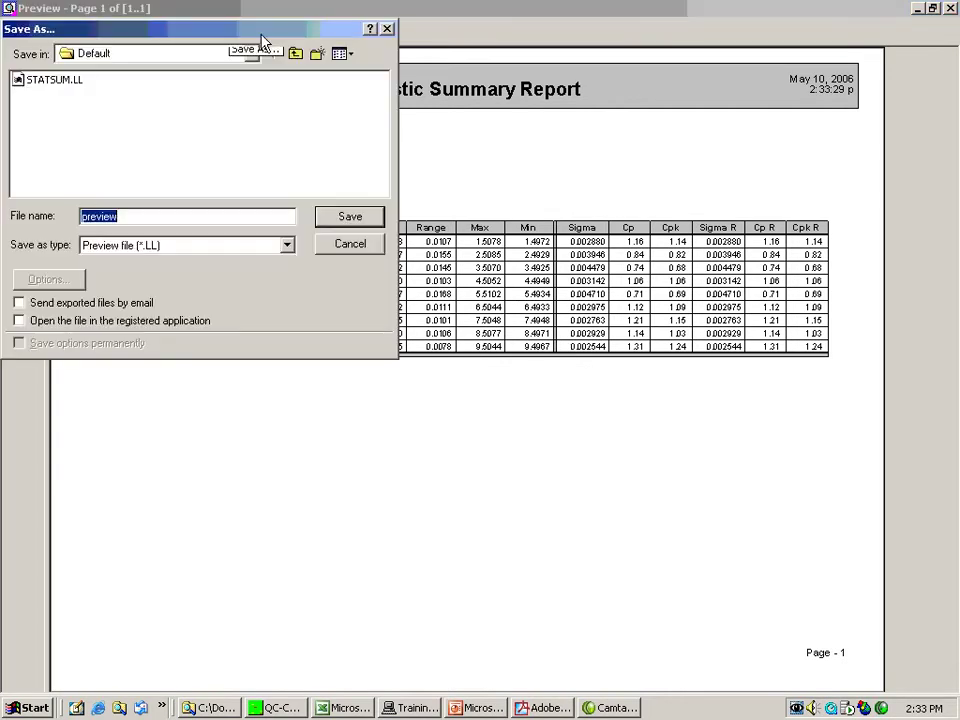
left_click(204, 247)
left_click(204, 276)
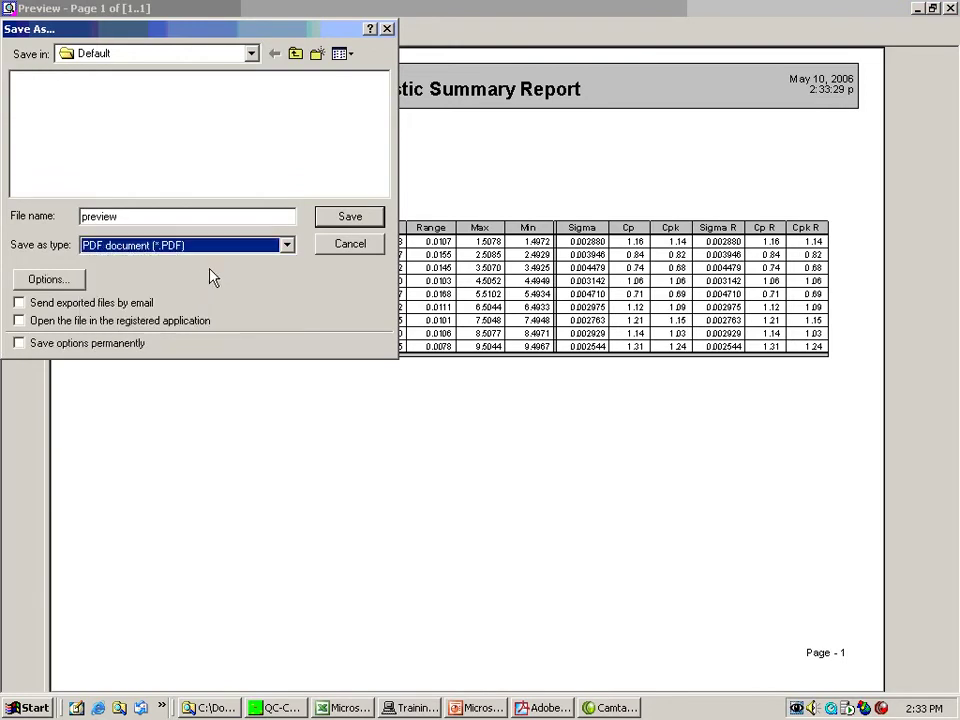
left_click(251, 53)
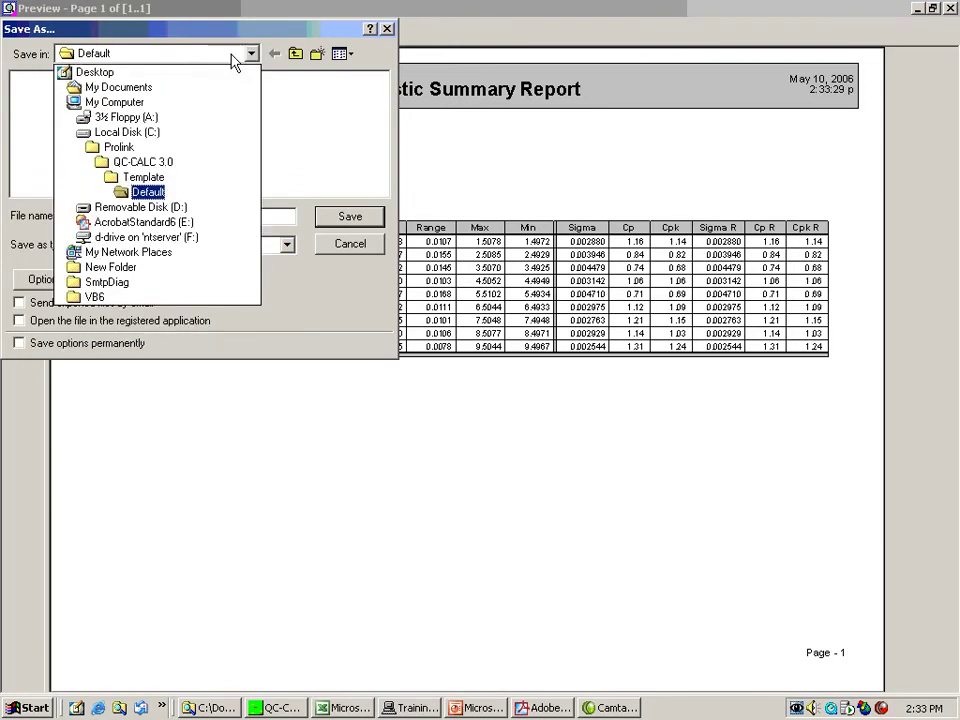
left_click(137, 76)
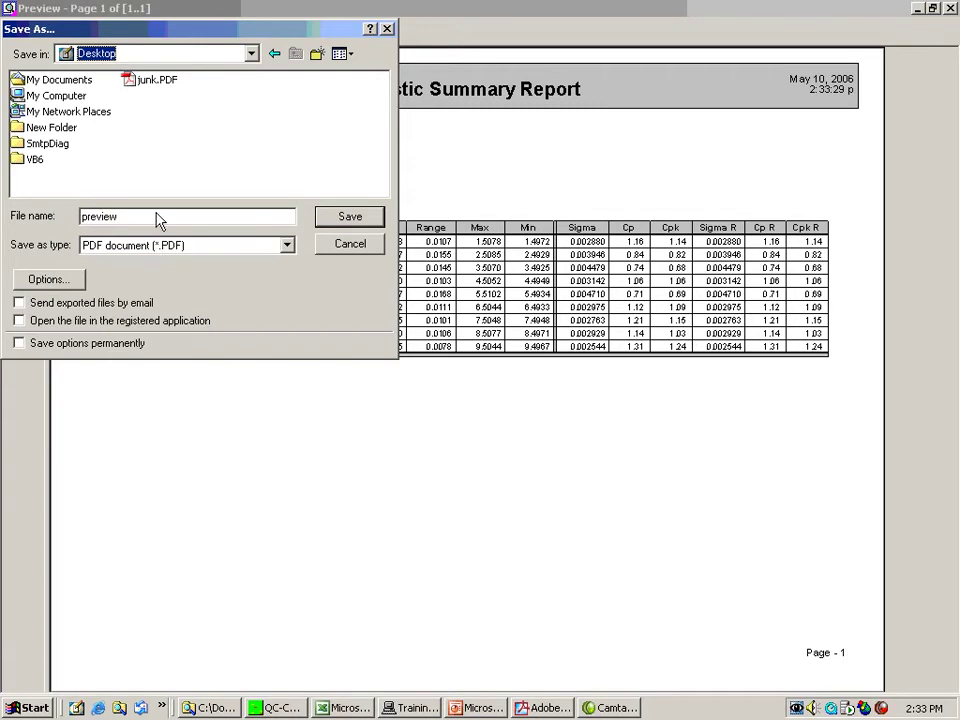
left_click(155, 84)
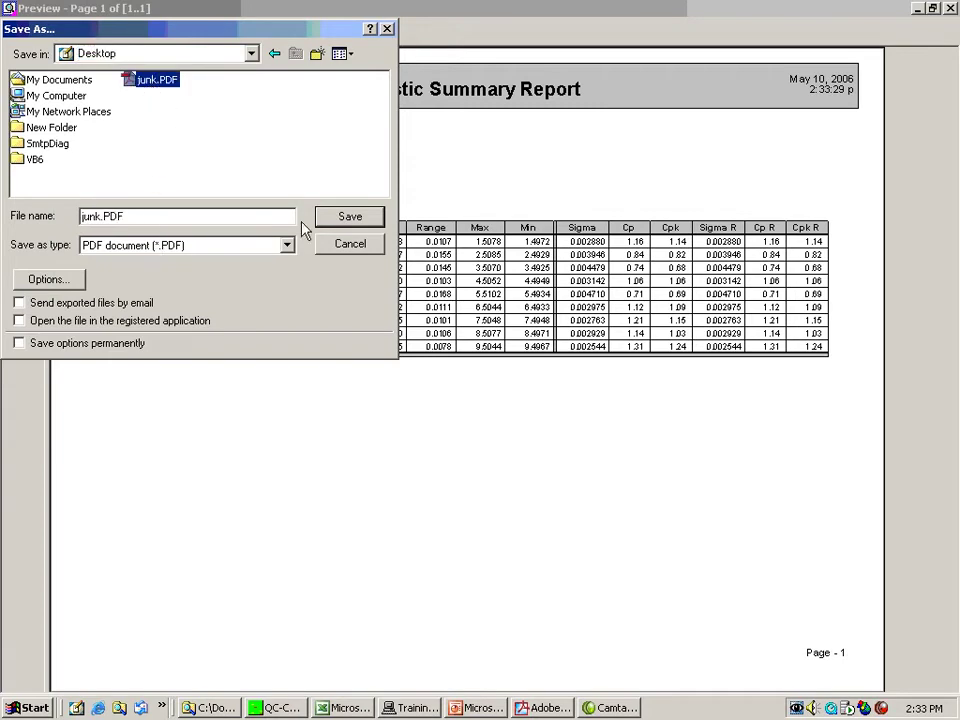
left_click(347, 217)
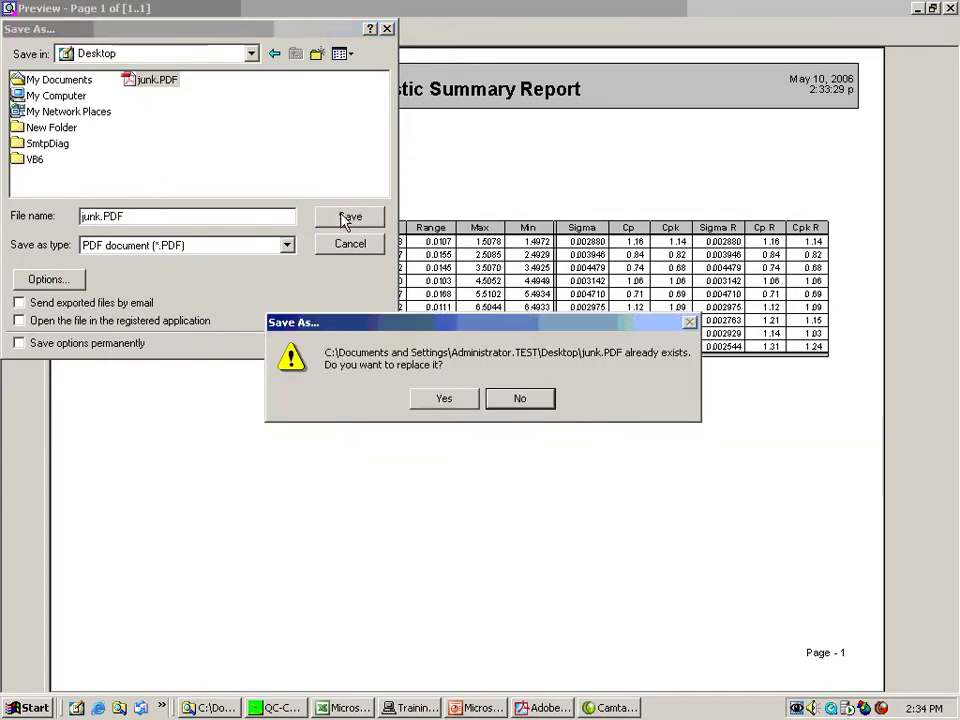
left_click(437, 401)
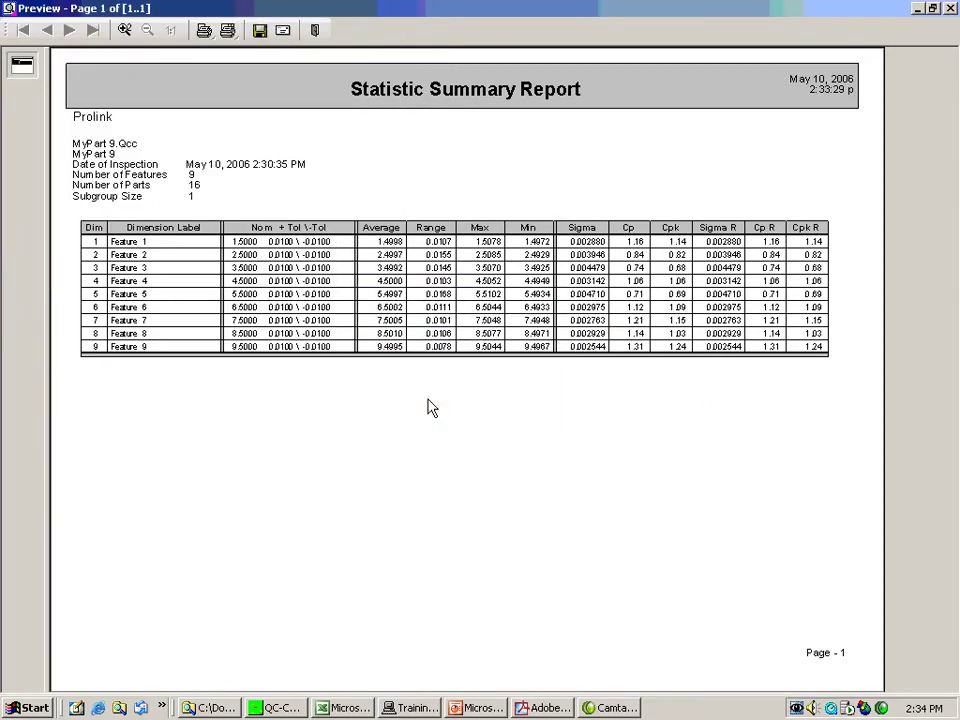
left_click(315, 30)
Clear the windows covering the desktop, view the exported junk.PDF in Adobe Acrobat, and close it
left_click(917, 9)
left_click_drag(524, 22, 776, 44)
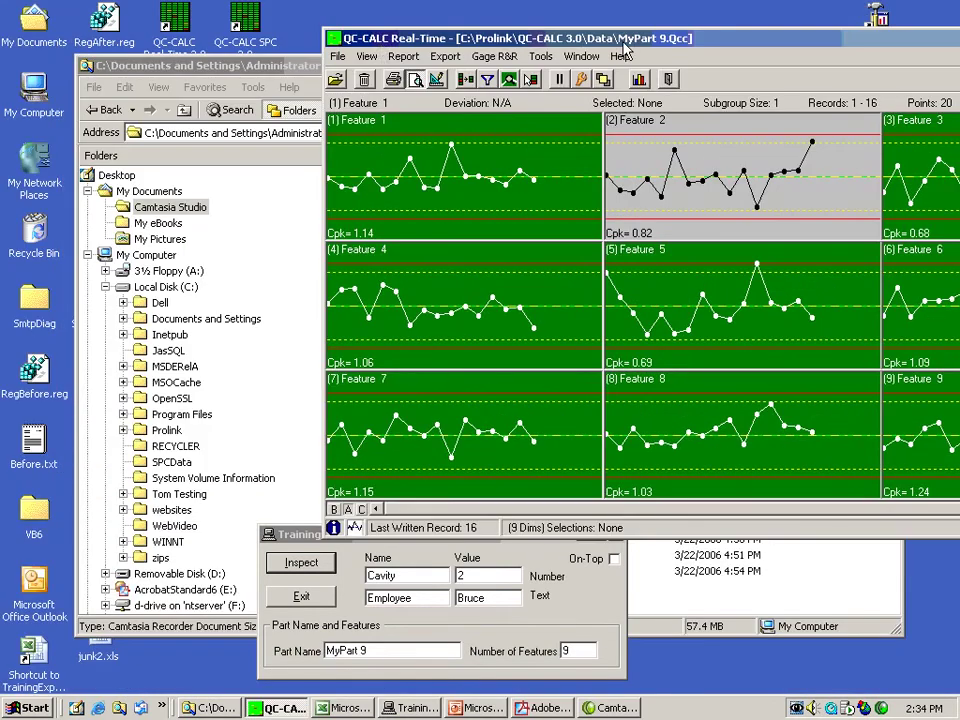
left_click(261, 79)
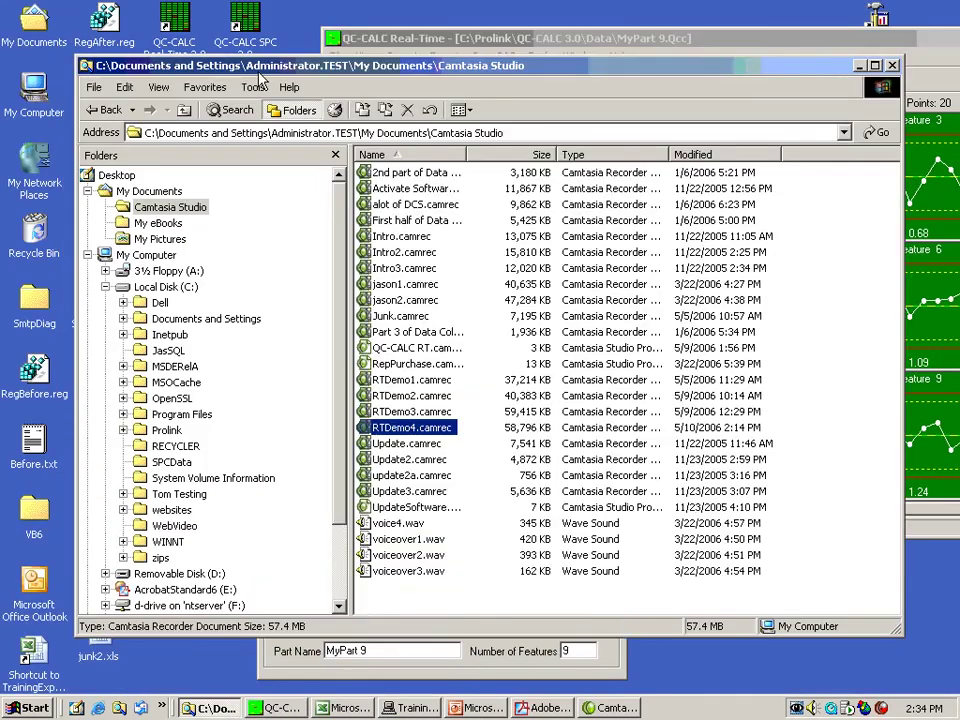
left_click(859, 66)
left_click(107, 515)
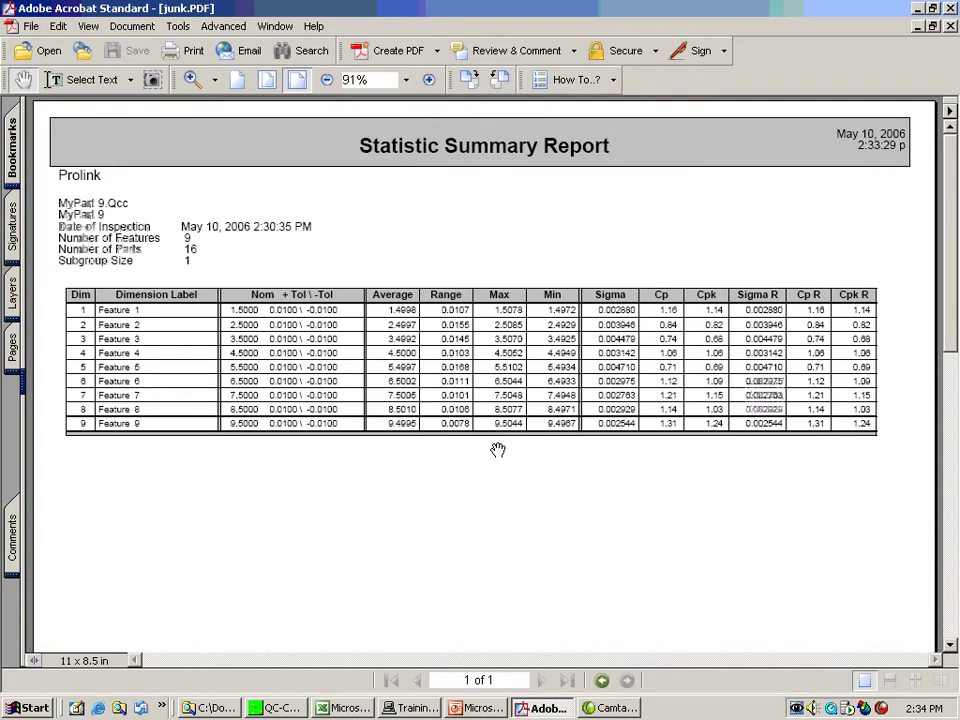
left_click(950, 26)
left_click(949, 8)
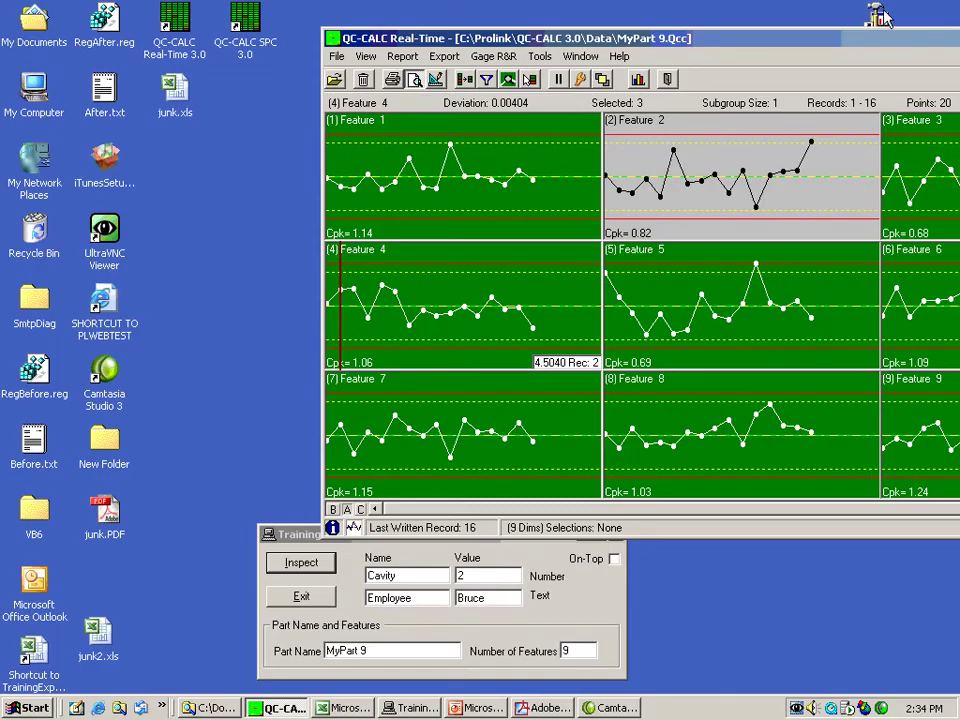
Reposition the chart window above the Training CMM Data form and run three more inspections of MyPart 9 for Cavity 2
left_click_drag(577, 40, 293, 38)
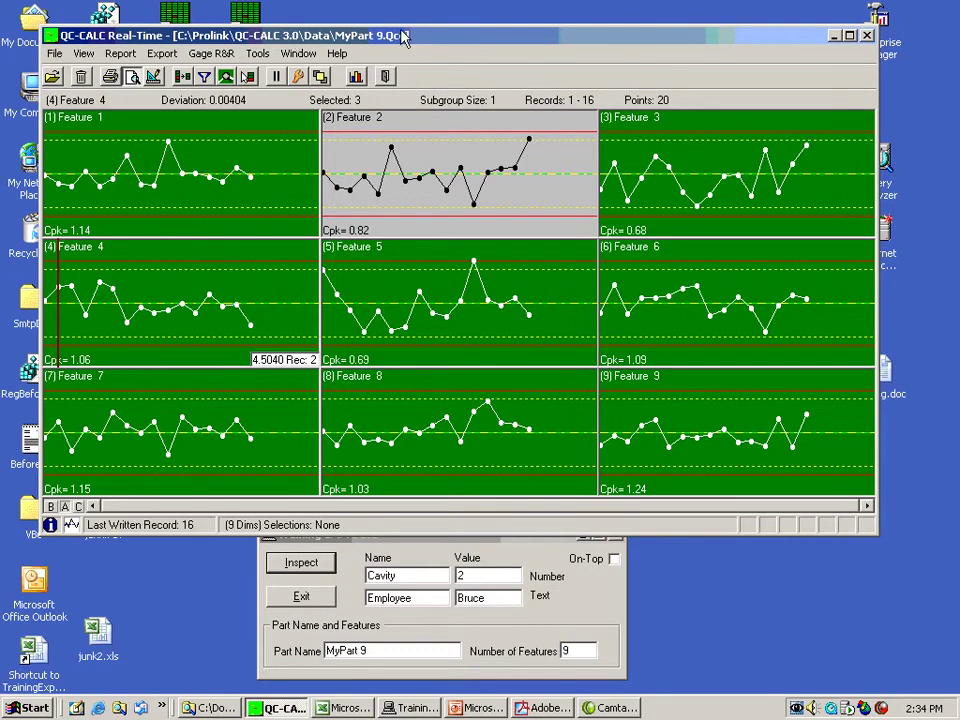
left_click_drag(410, 37, 422, 17)
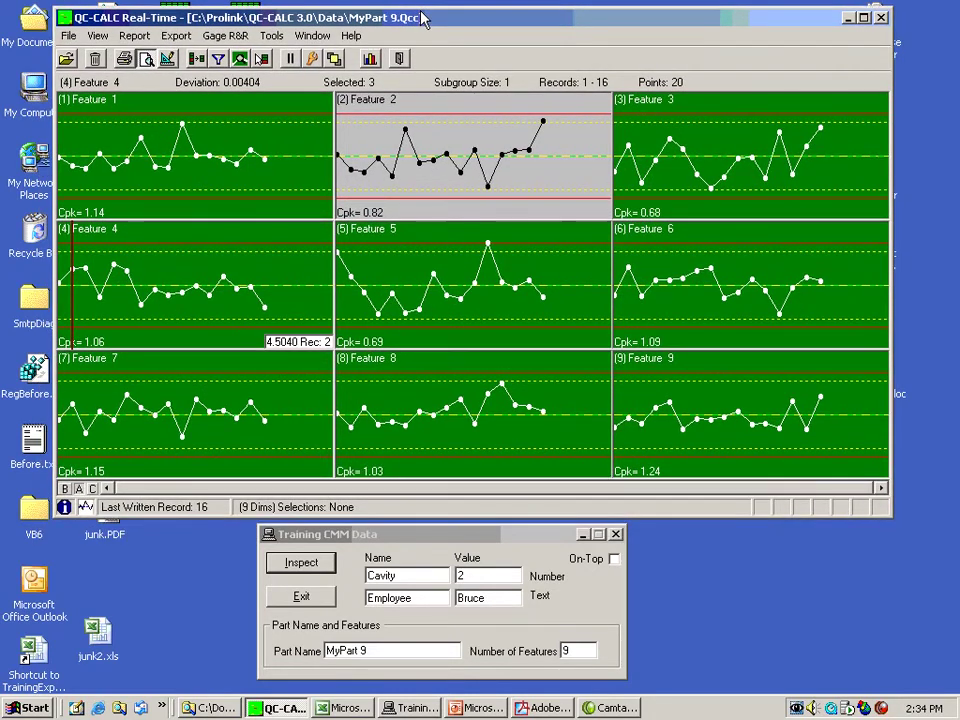
left_click(291, 141)
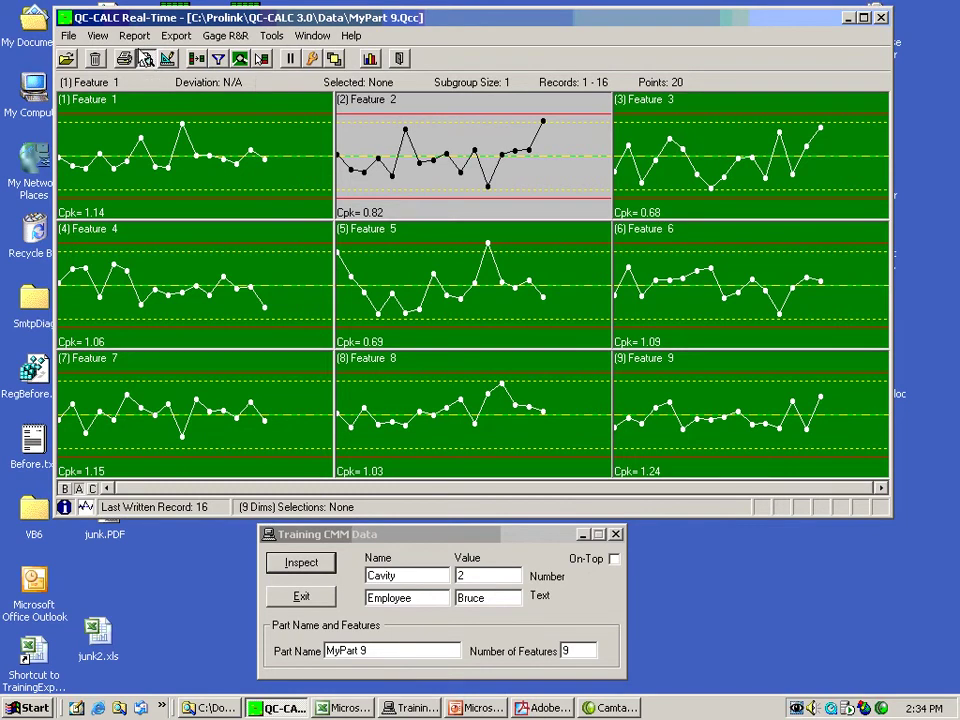
left_click(310, 566)
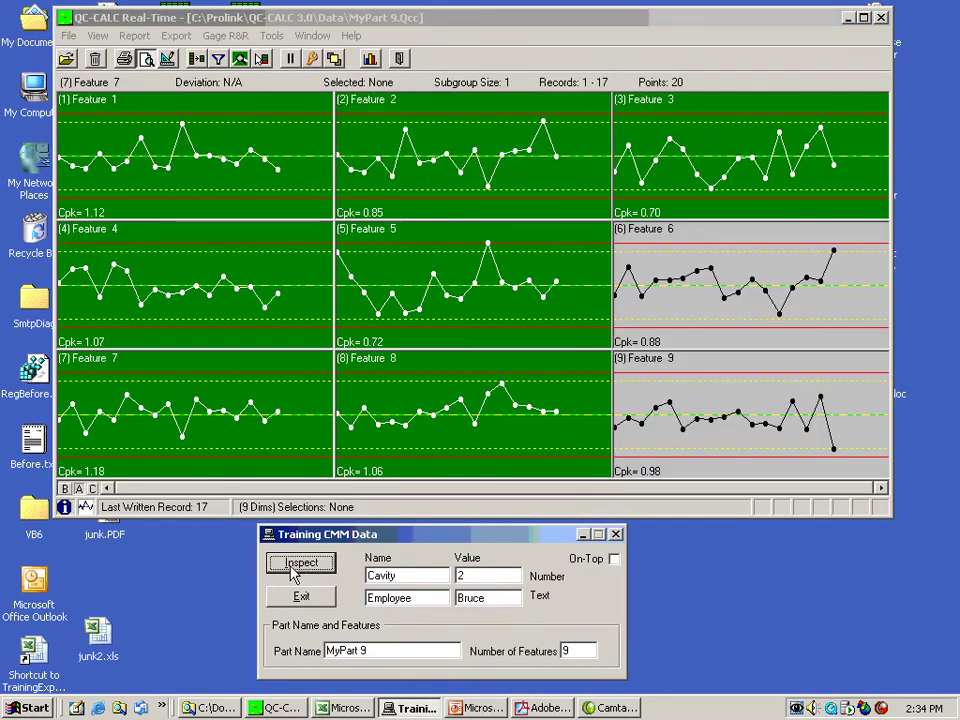
left_click(292, 566)
Preview a fresh Statistic Summary Report that includes the new inspections, and close the preview
left_click(141, 101)
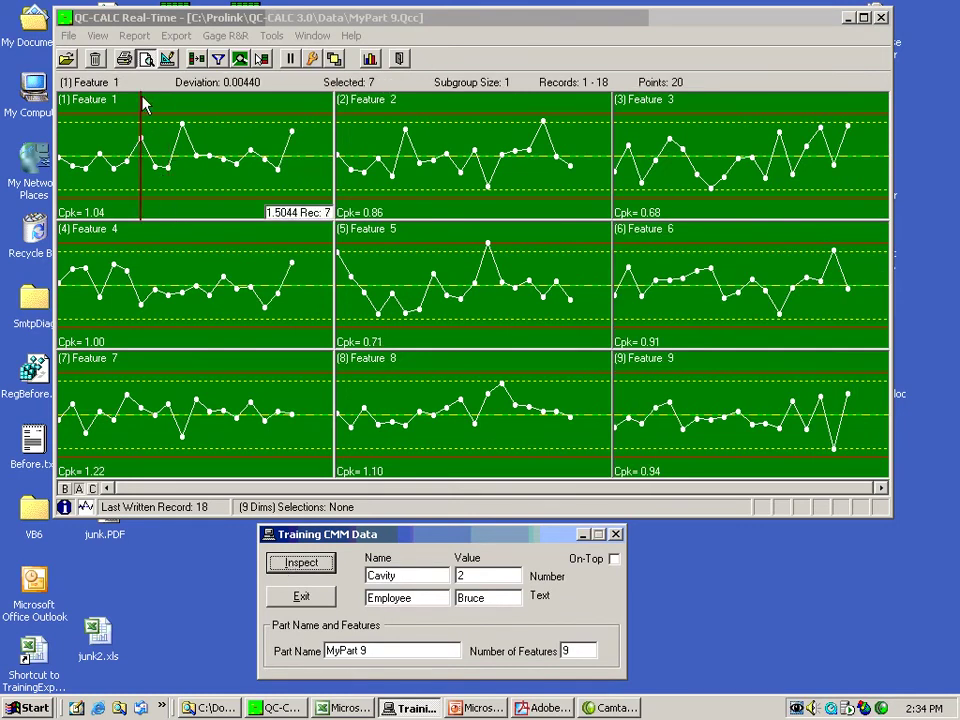
left_click(127, 59)
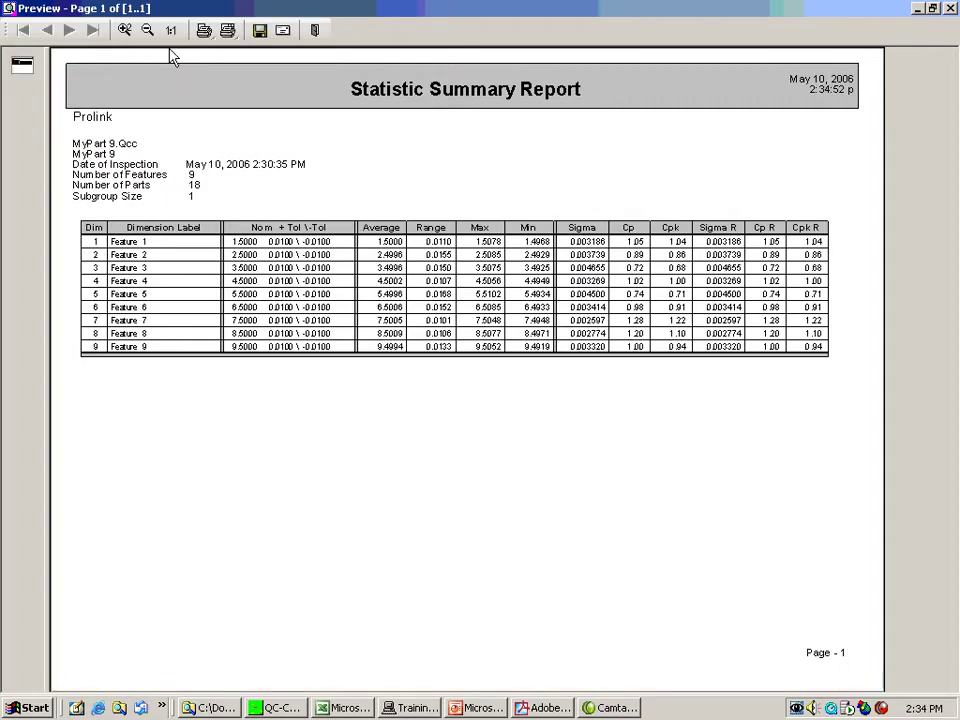
left_click(314, 31)
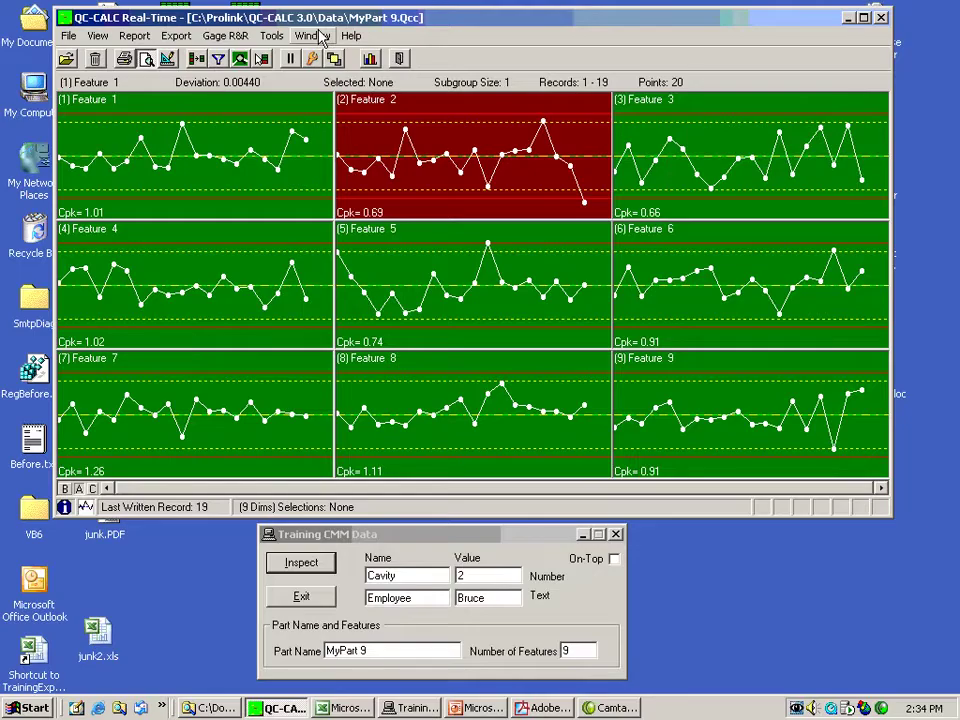
Examine records 15 and 16 on the Feature 1 chart
left_click_drag(291, 140, 268, 220)
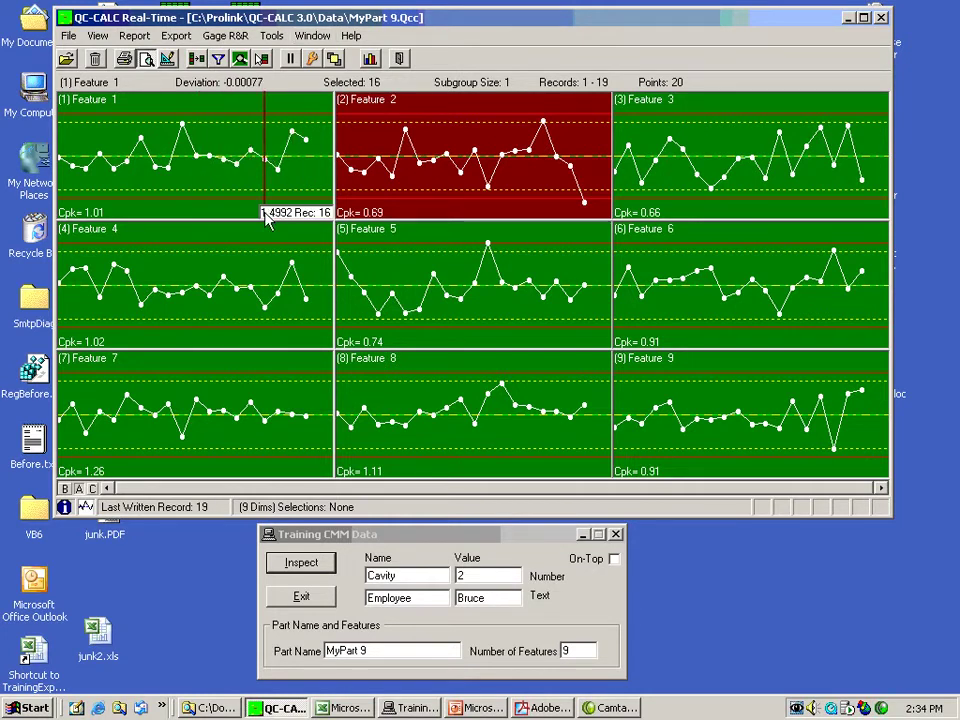
left_click(276, 182)
left_click_drag(282, 182, 251, 92)
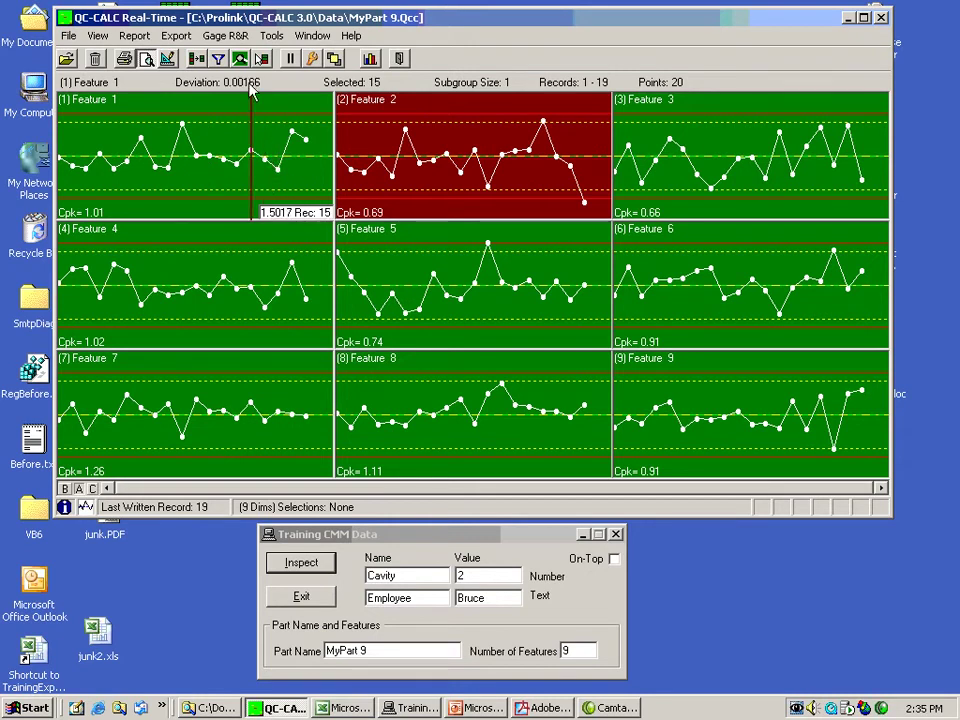
left_click_drag(258, 150, 264, 155)
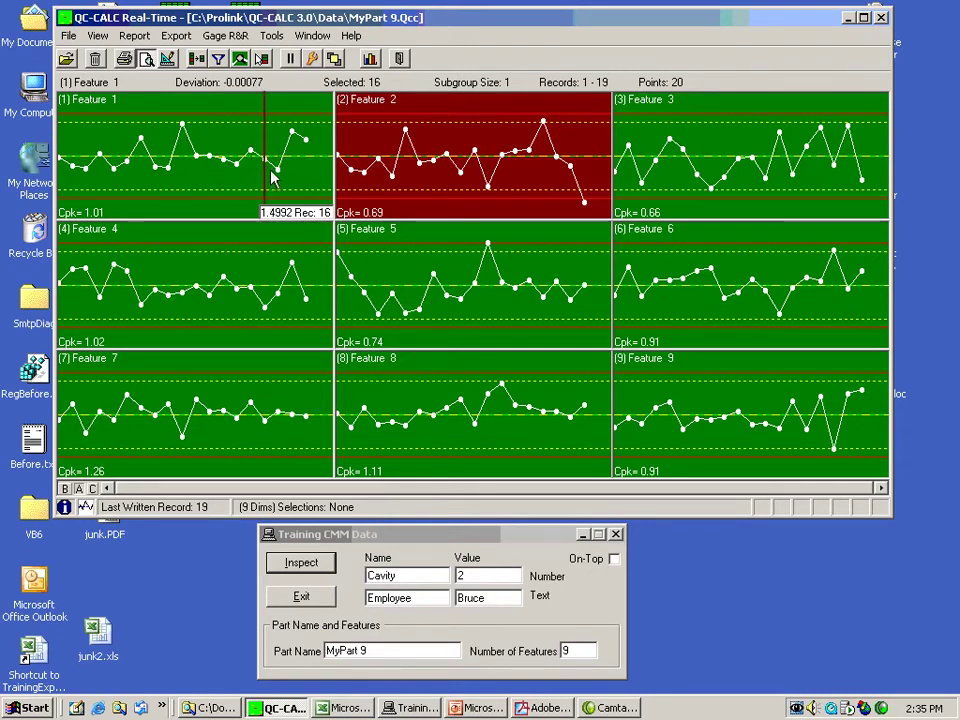
left_click_drag(279, 205, 251, 99)
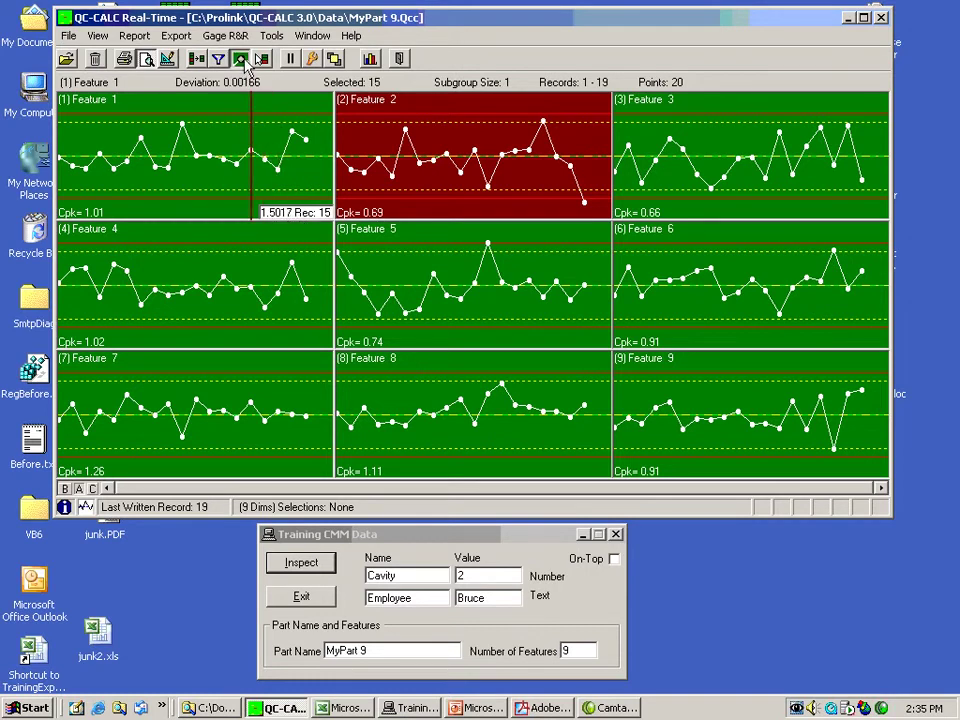
Show the record information pane and review Feature 1's limits, factors and statistics
left_click(241, 59)
left_click_drag(330, 165, 287, 170)
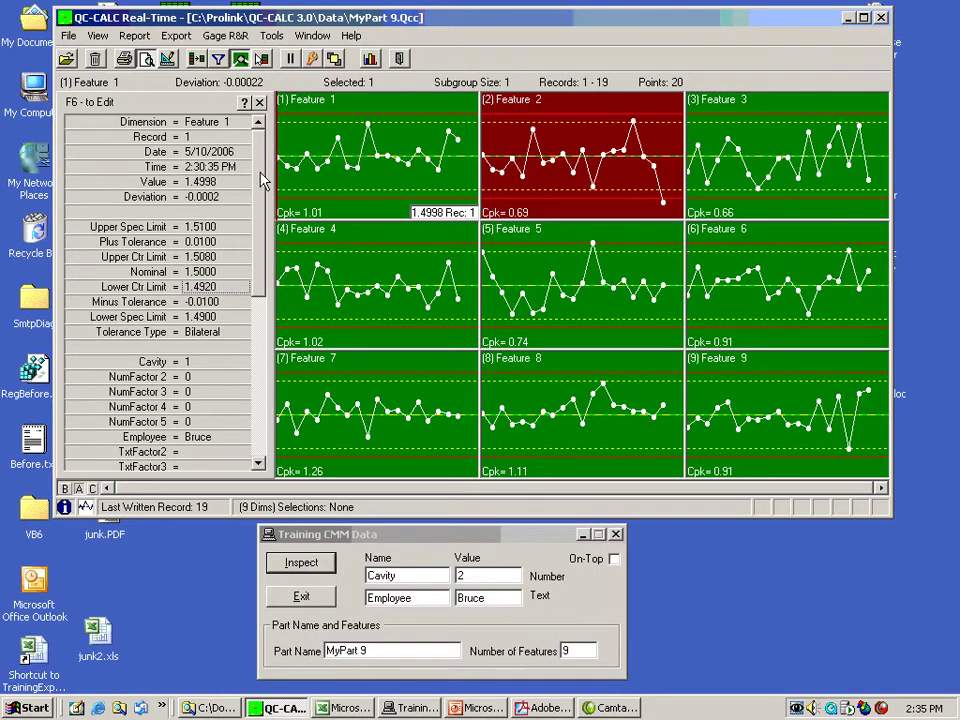
left_click_drag(260, 174, 259, 253)
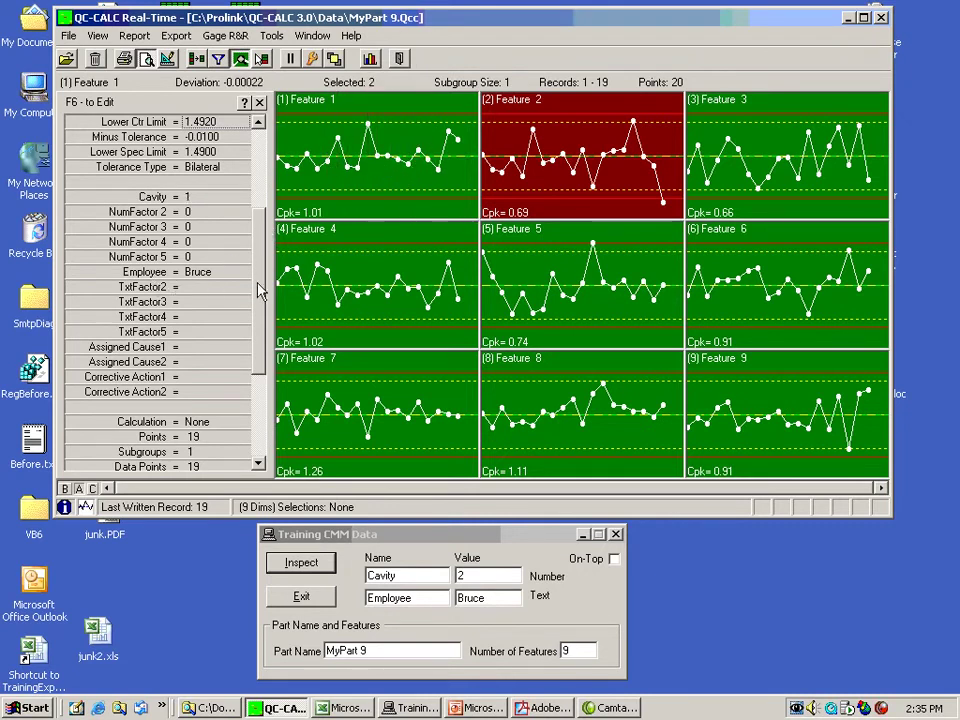
left_click_drag(260, 296, 261, 381)
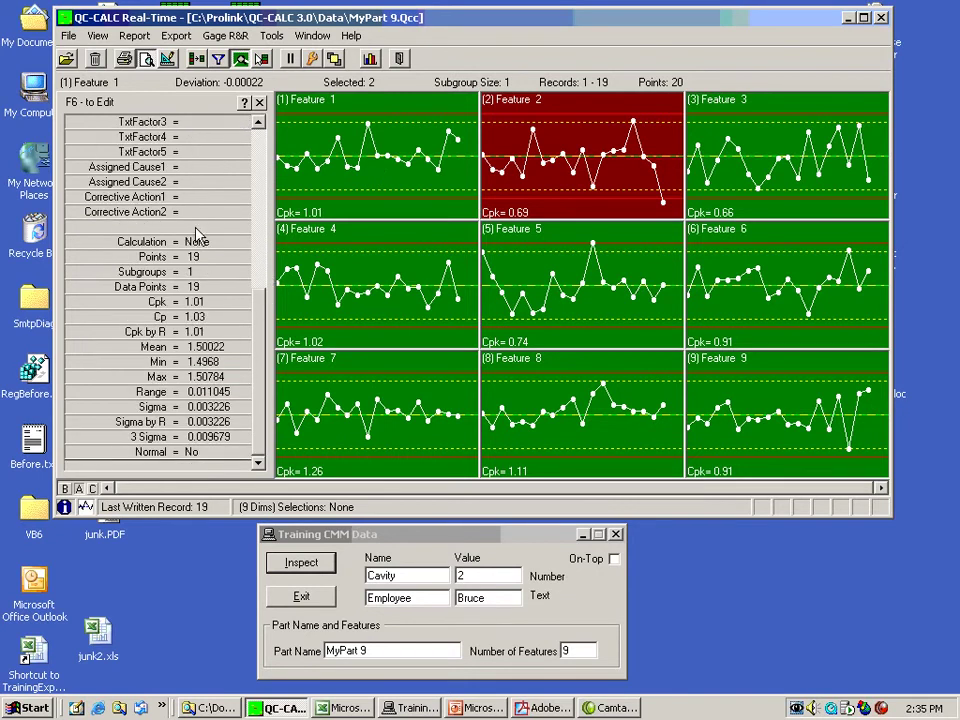
Select records 1 to 19 on the Feature 4 chart and review their statistics
left_click(300, 298)
key("Left")
key("Left")
key("Left")
key("Left")
key("Left")
key("Left")
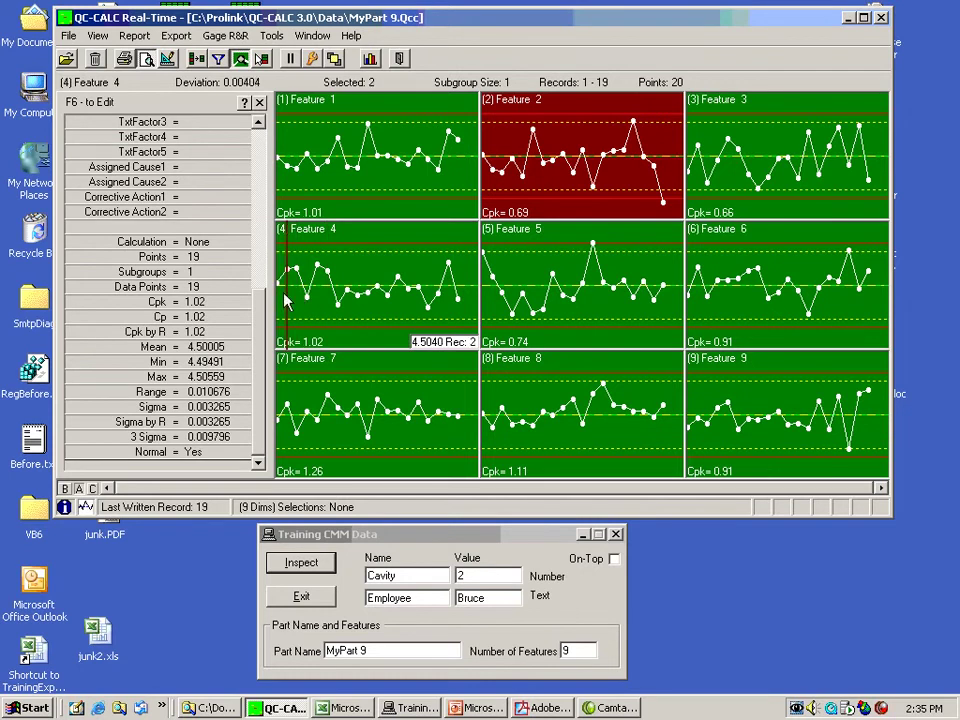
left_click(438, 302, "shift")
left_click(458, 300, "shift")
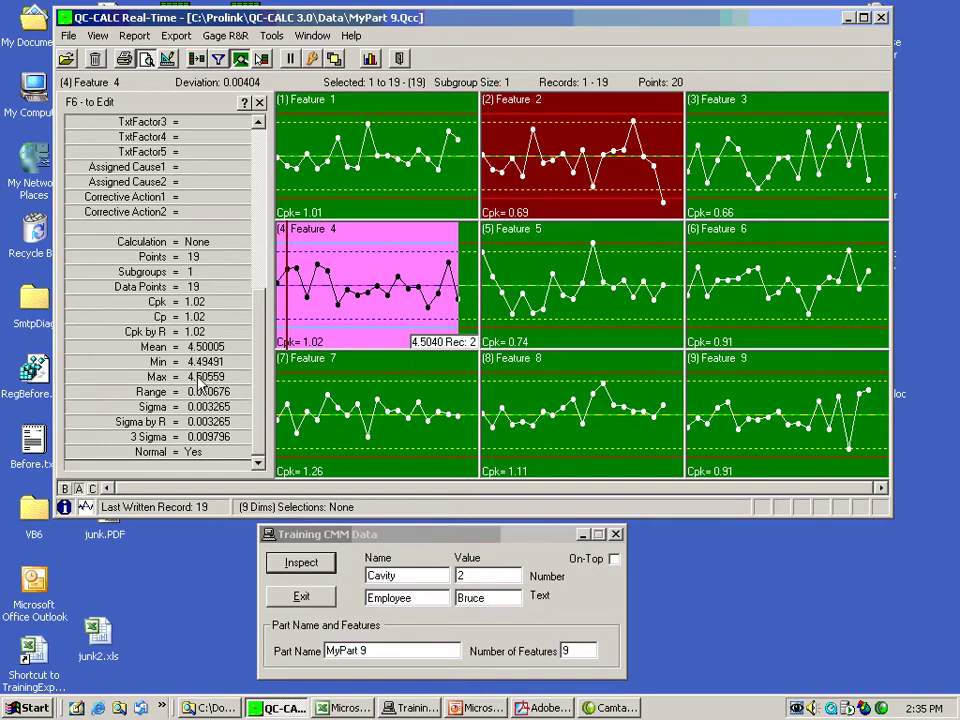
Compare the statistics of Feature 4 and Feature 7 by switching between individual records on their charts
left_click(318, 276)
left_click(338, 281)
left_click(339, 391)
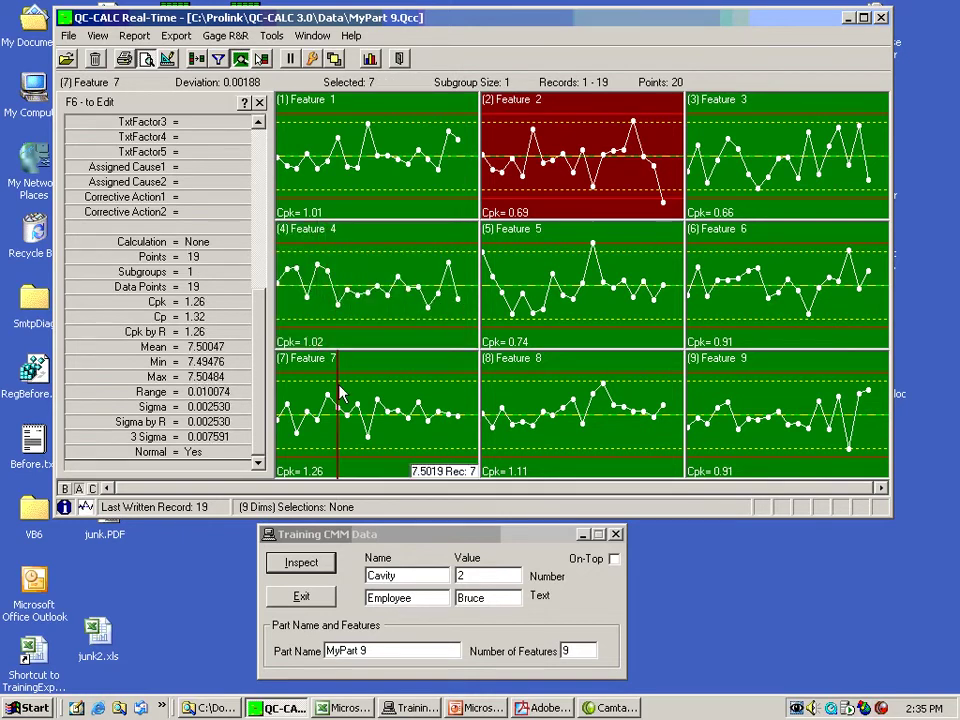
left_click(339, 281)
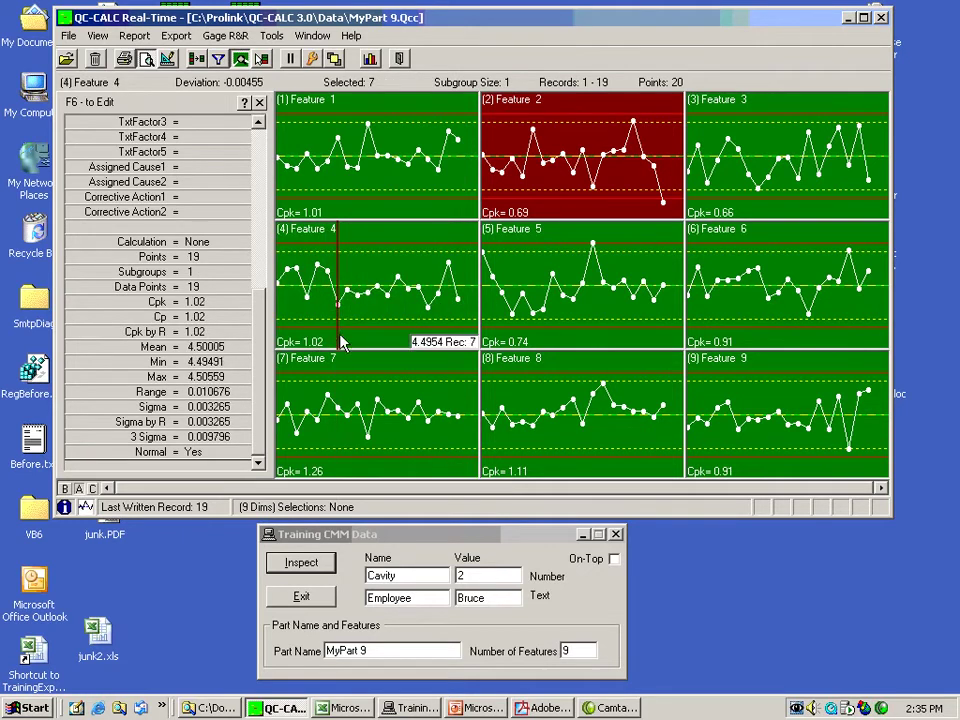
left_click(341, 378)
left_click(351, 309)
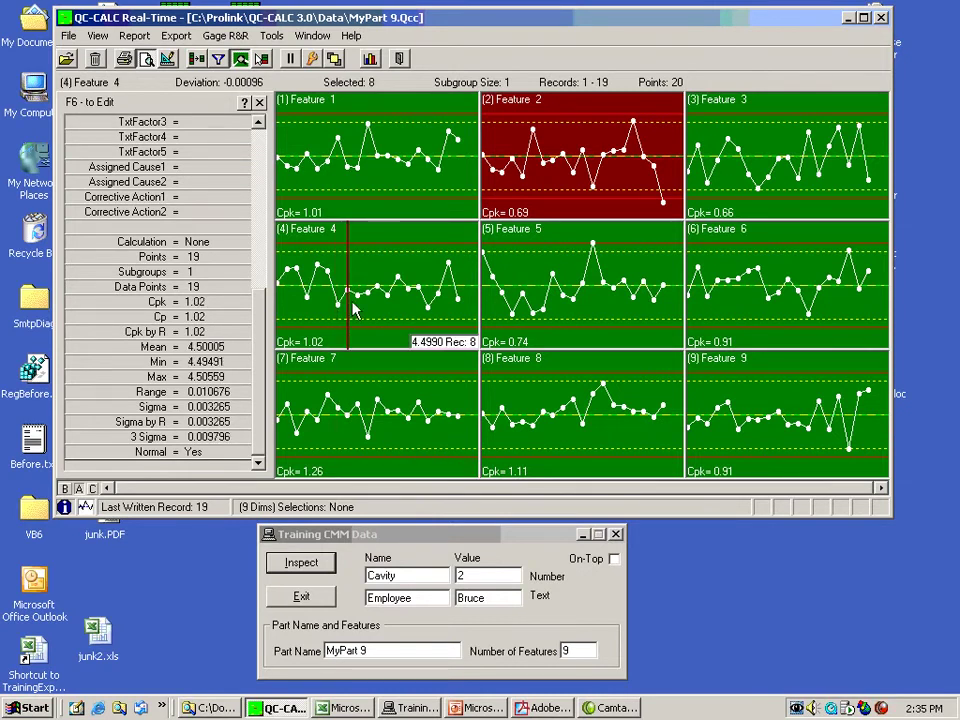
Select records 11 to 15 on Feature 1 and compare that subset's statistics across Features 7, 2 and 5
left_click_drag(419, 139, 381, 174)
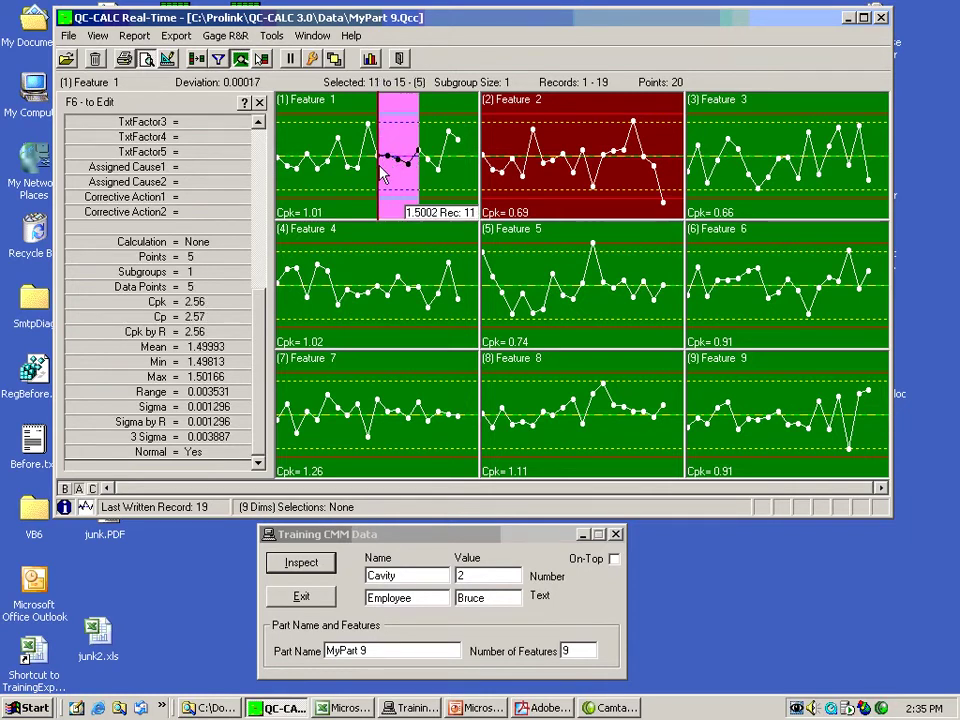
left_click(300, 232)
left_click(347, 447)
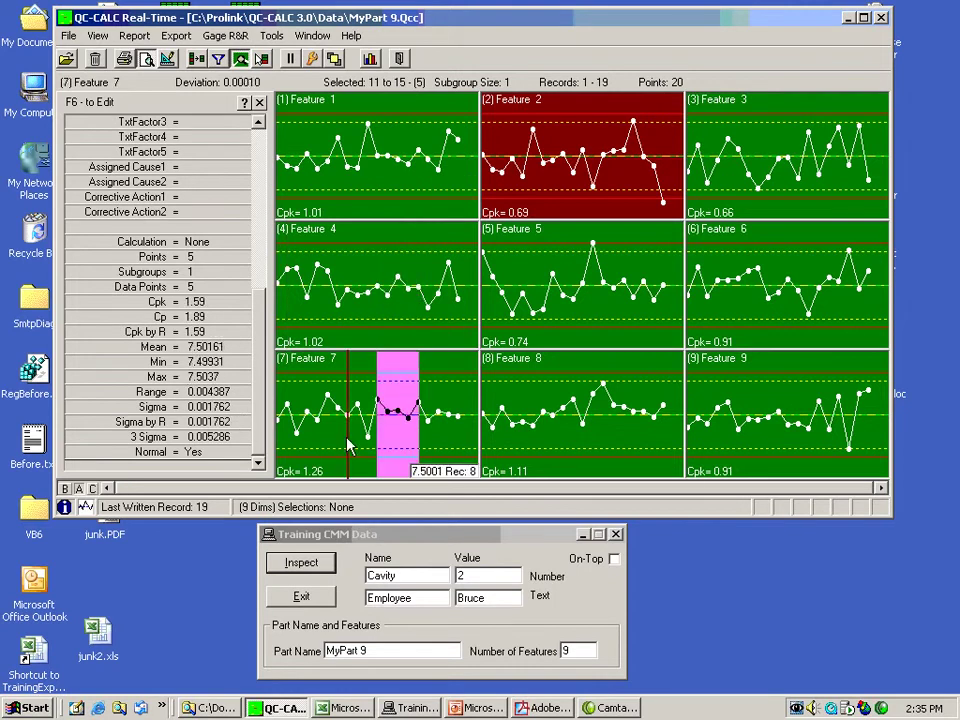
left_click(380, 290)
left_click(408, 138)
left_click(576, 180)
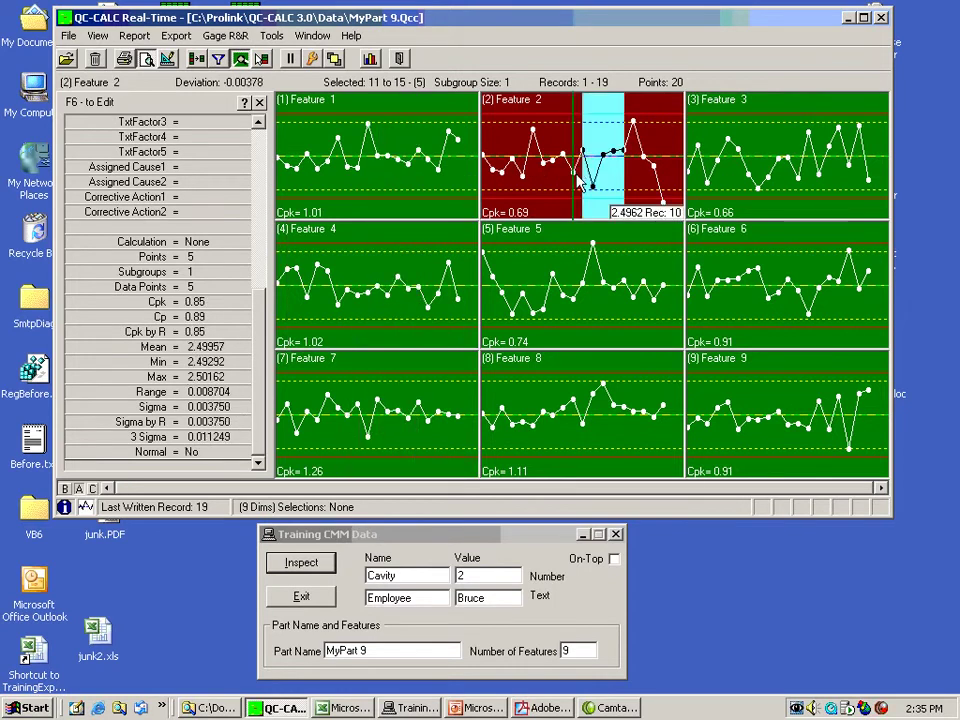
left_click(575, 343)
left_click(572, 335)
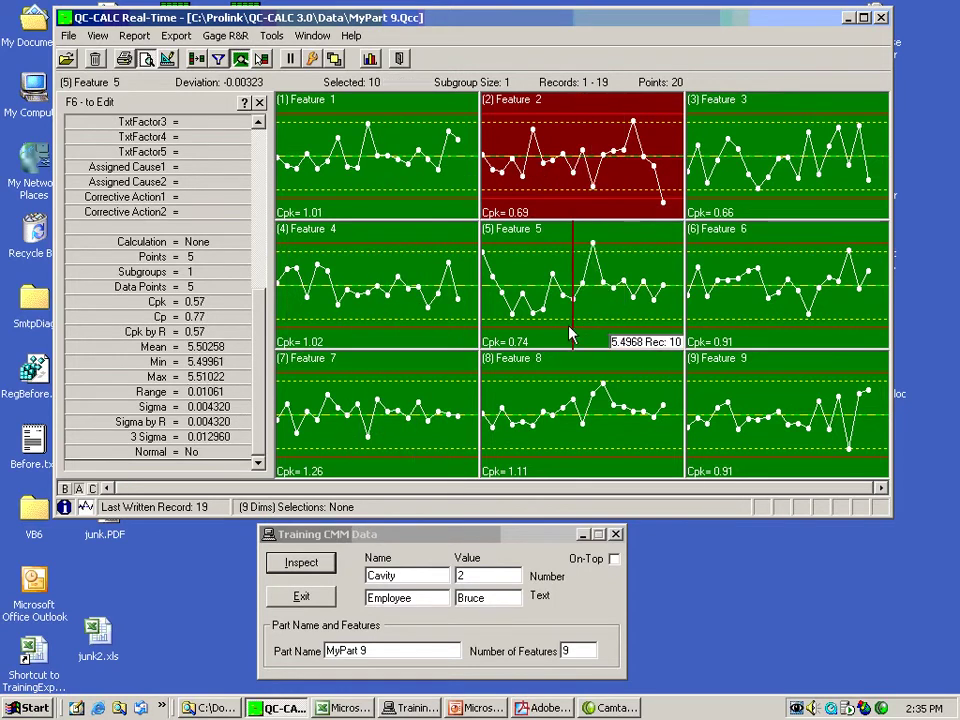
Select records 15 to 19, preview a Statistic Summary Report for them, enlarge its header, and close the preview
left_click_drag(456, 407, 418, 441)
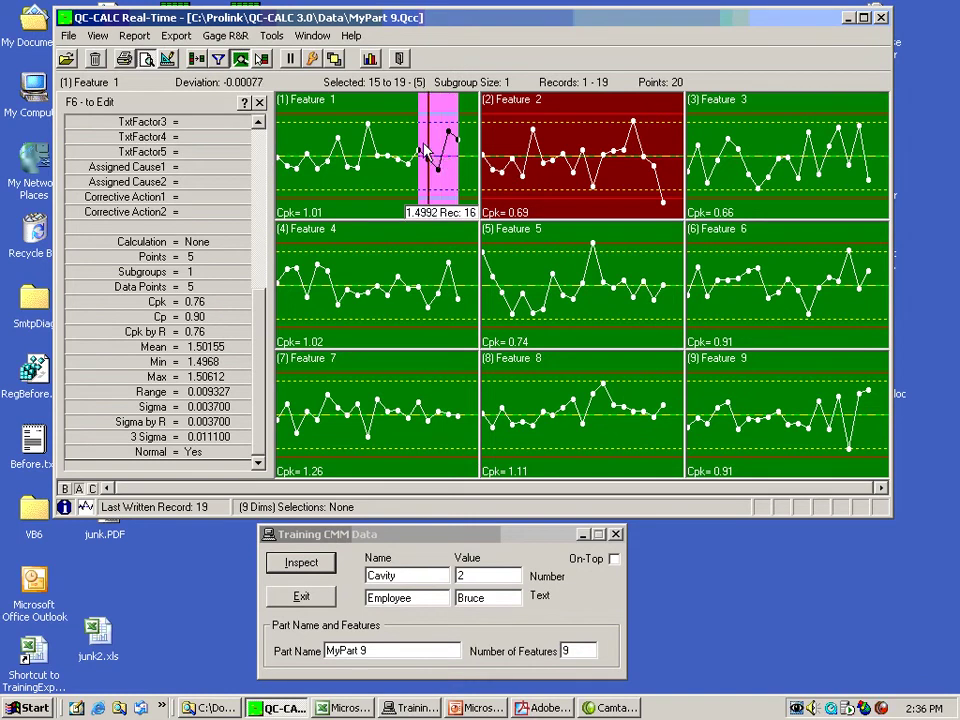
left_click(134, 37)
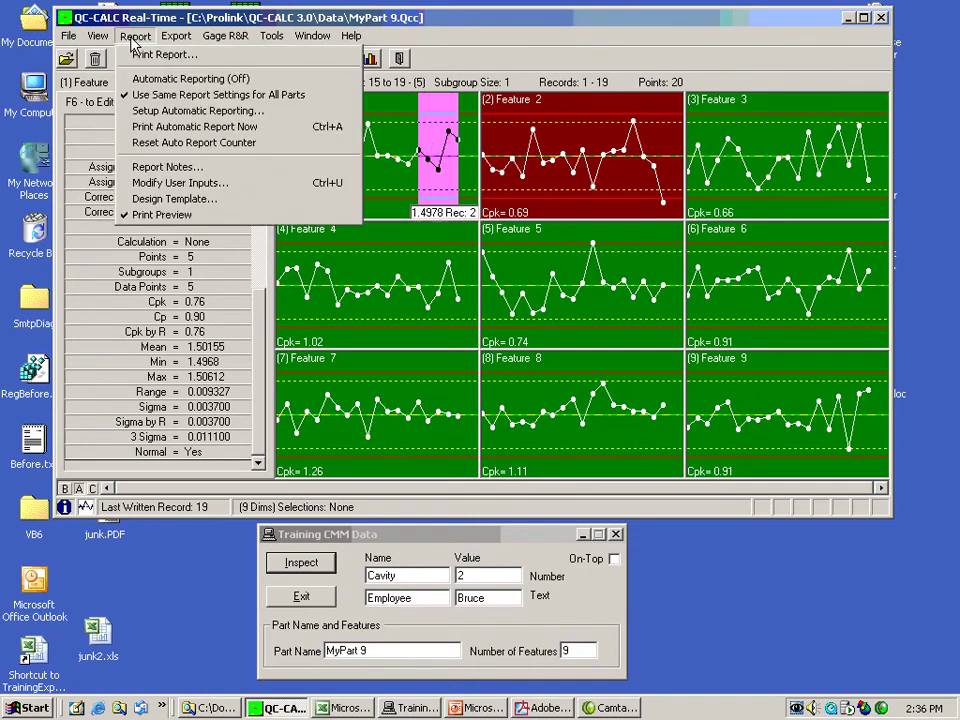
left_click(140, 54)
left_click(205, 367)
left_click(463, 588)
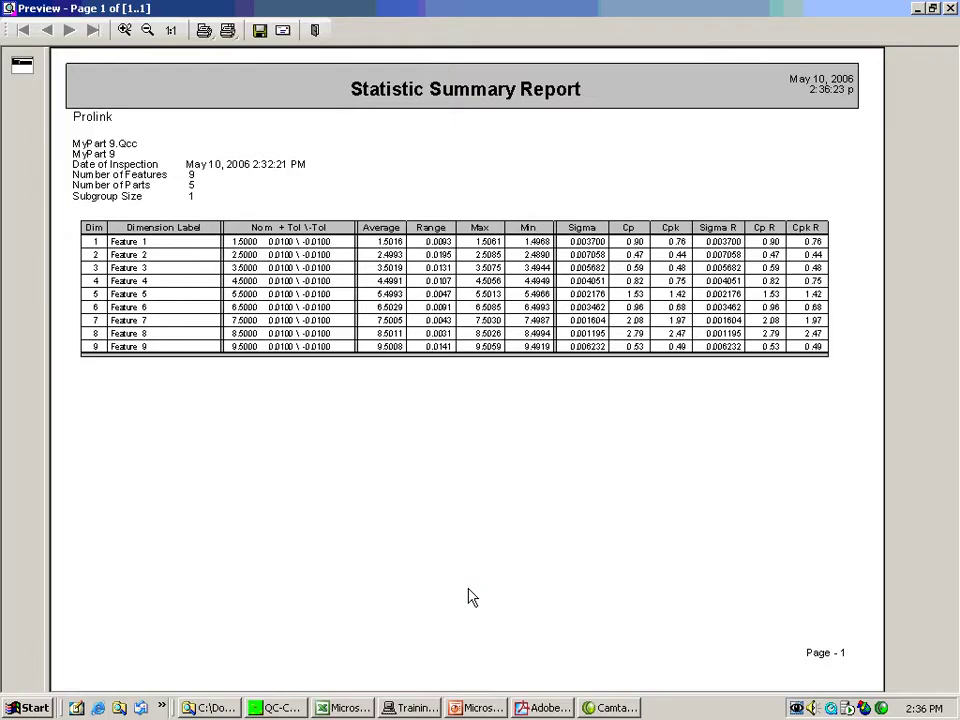
left_click_drag(60, 94, 306, 362)
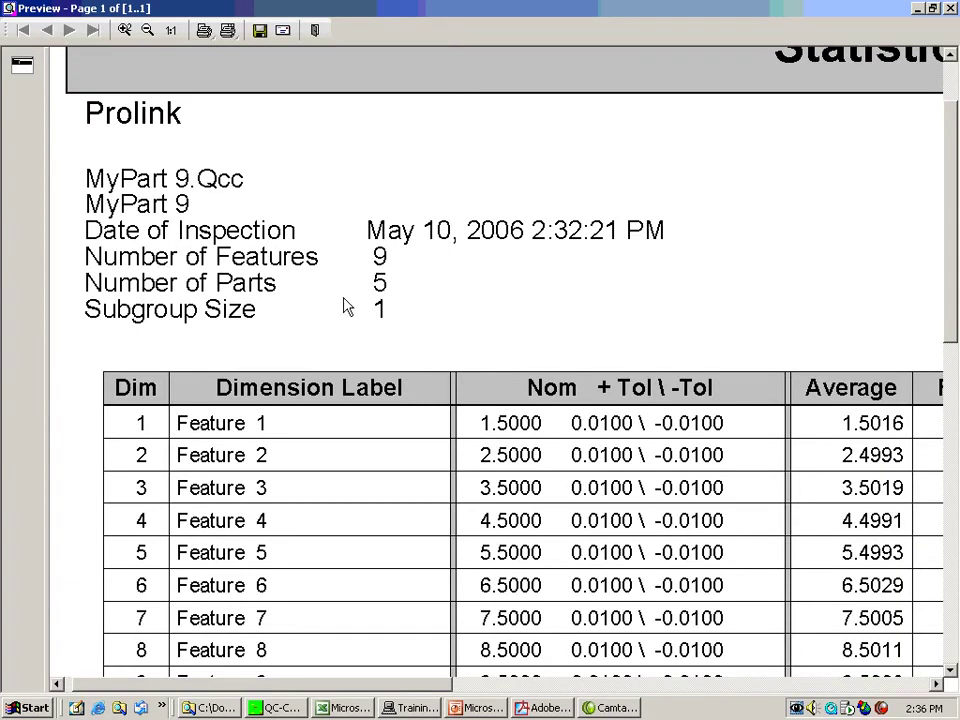
left_click(315, 31)
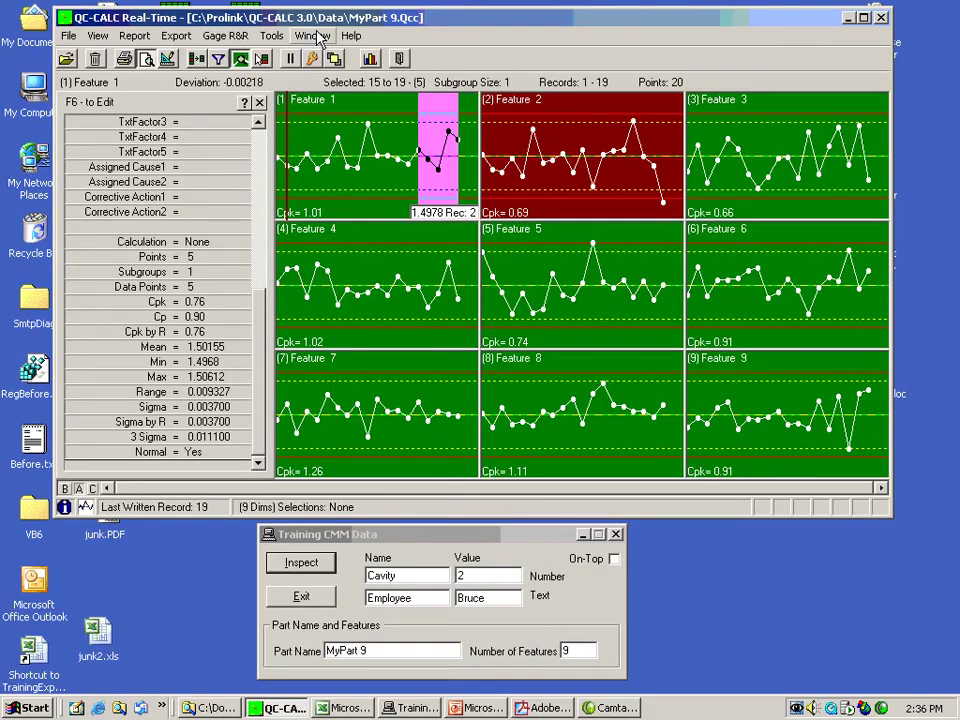
Set the Cavity value to 3 in Training CMM Data and run three more inspections of MyPart 9
left_click(378, 410)
left_click(410, 534)
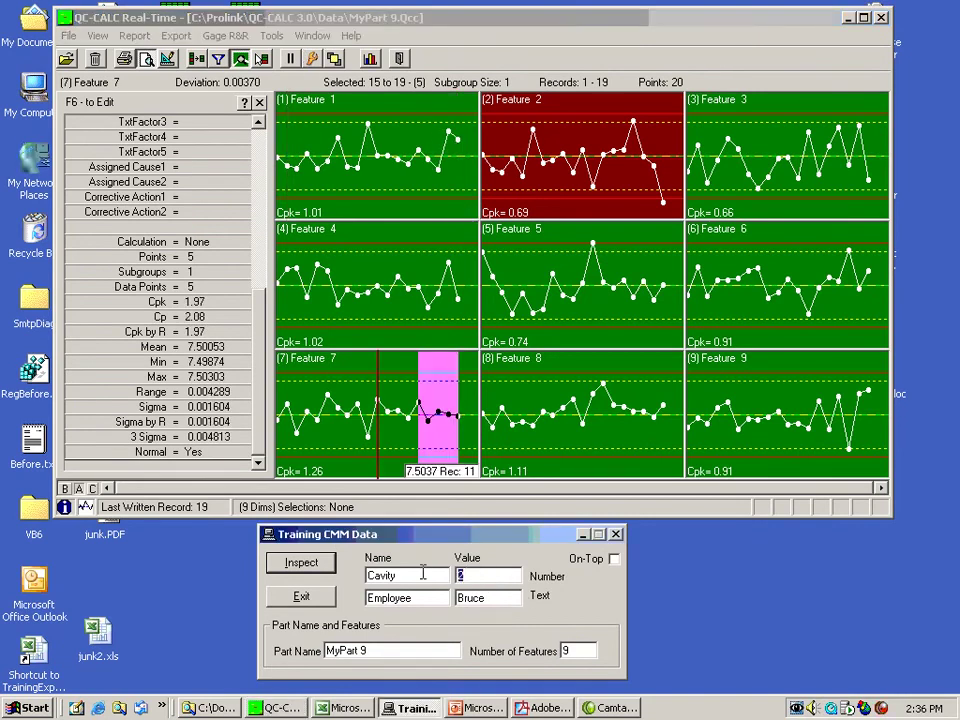
type("3")
left_click(301, 564)
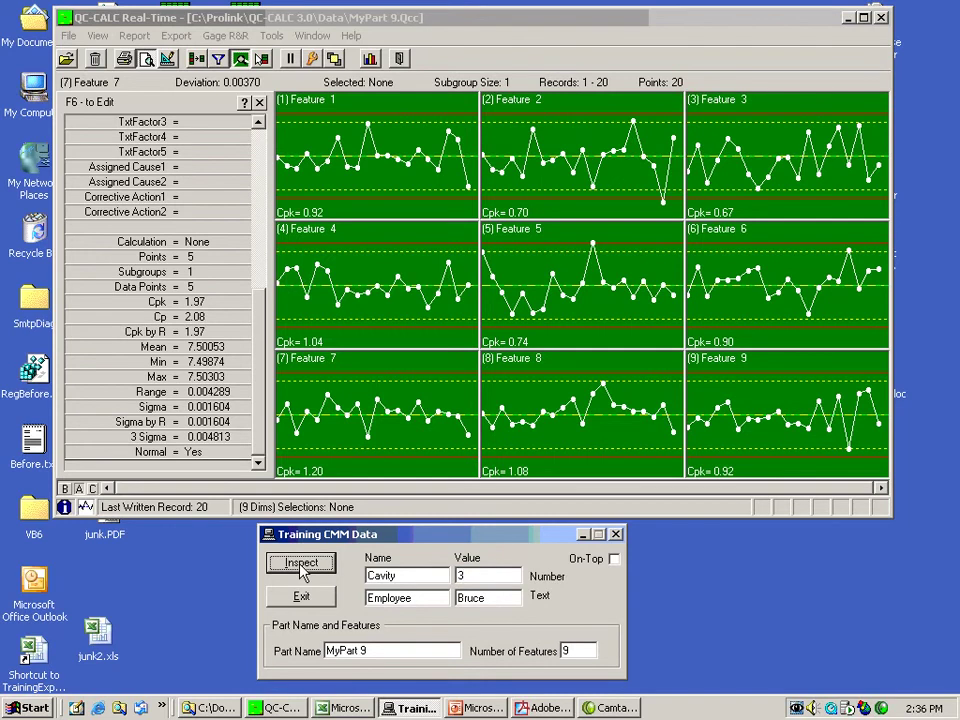
left_click(301, 564)
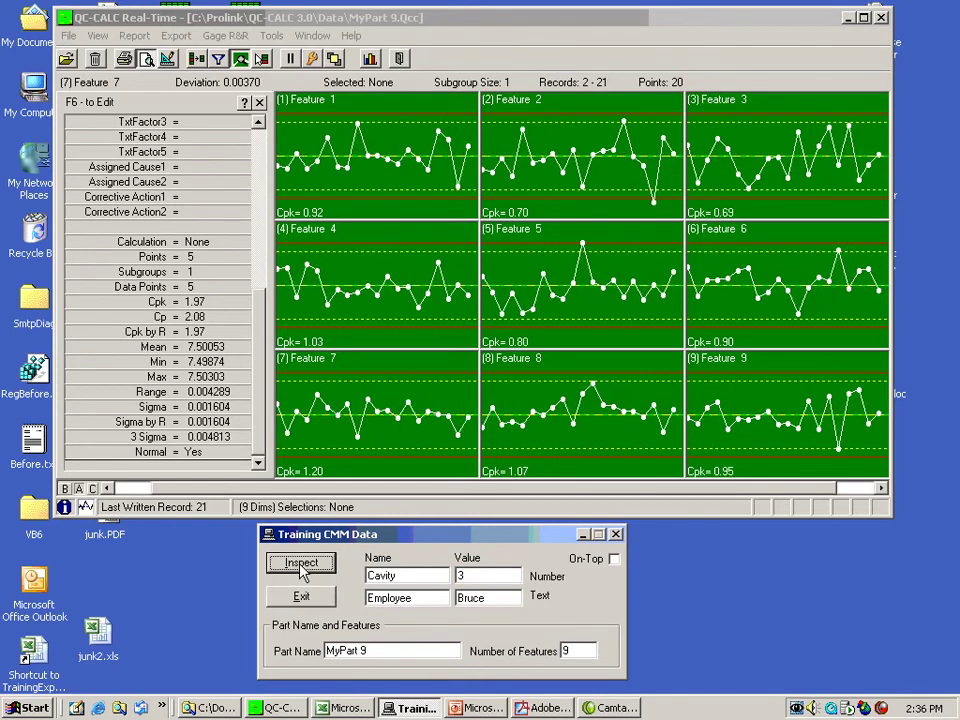
left_click(301, 564)
Review the record details for points on the Feature 1 and Feature 4 charts, and close the information pane
mouse_move(472, 307)
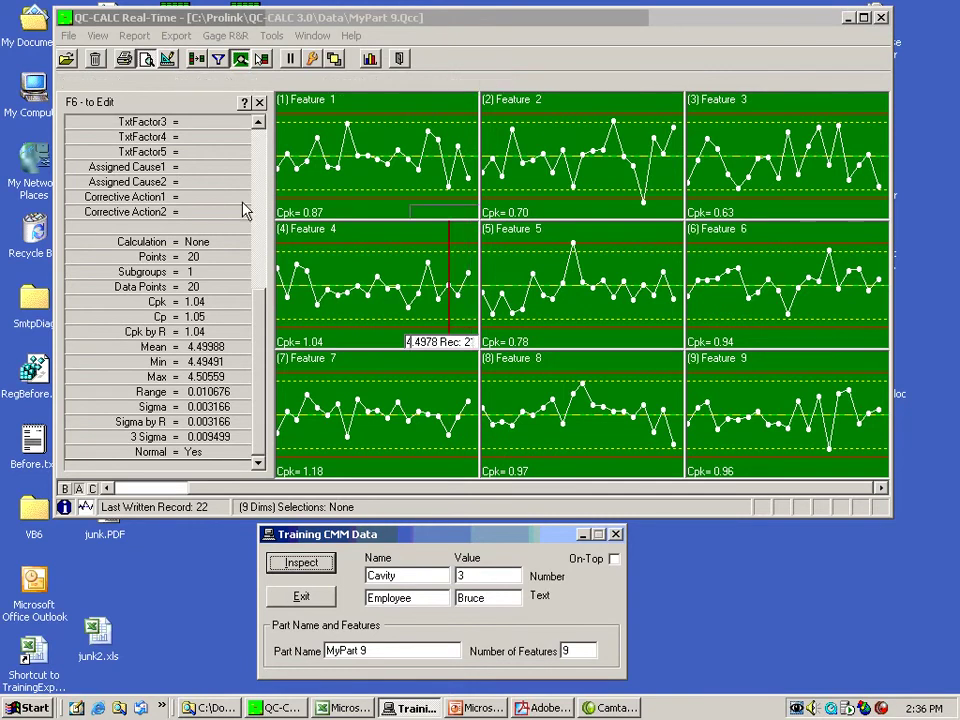
left_click(262, 160)
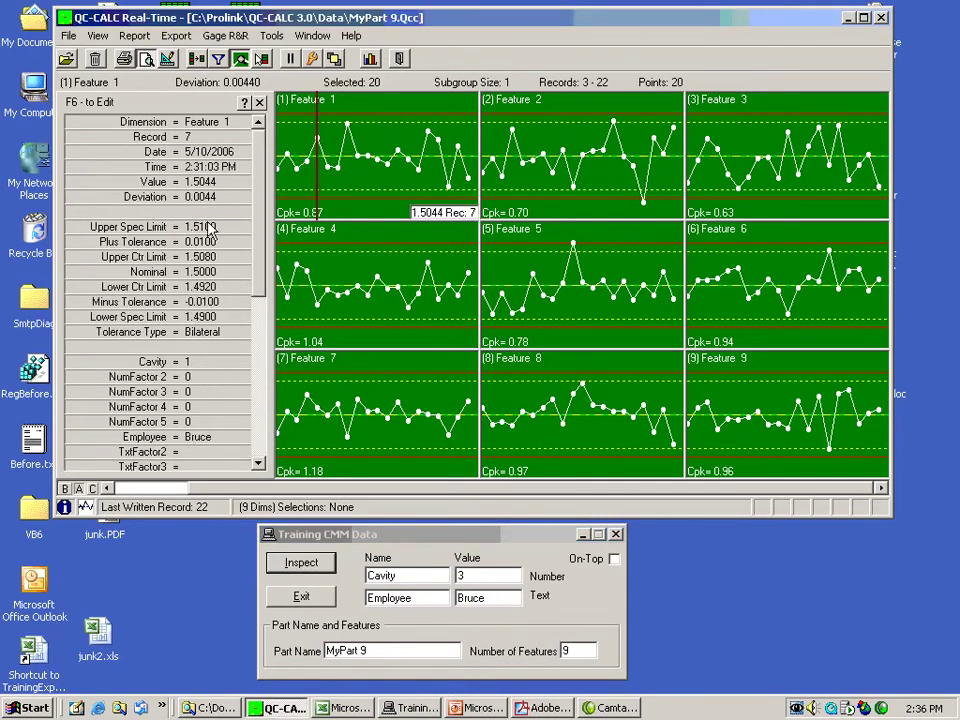
mouse_move(349, 307)
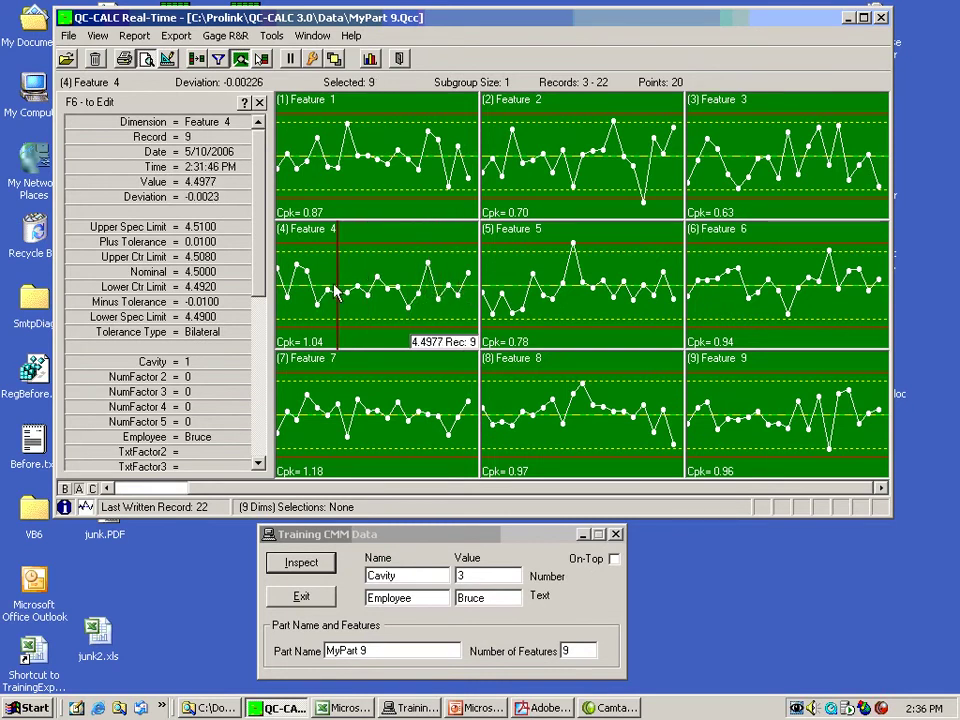
left_click(259, 102)
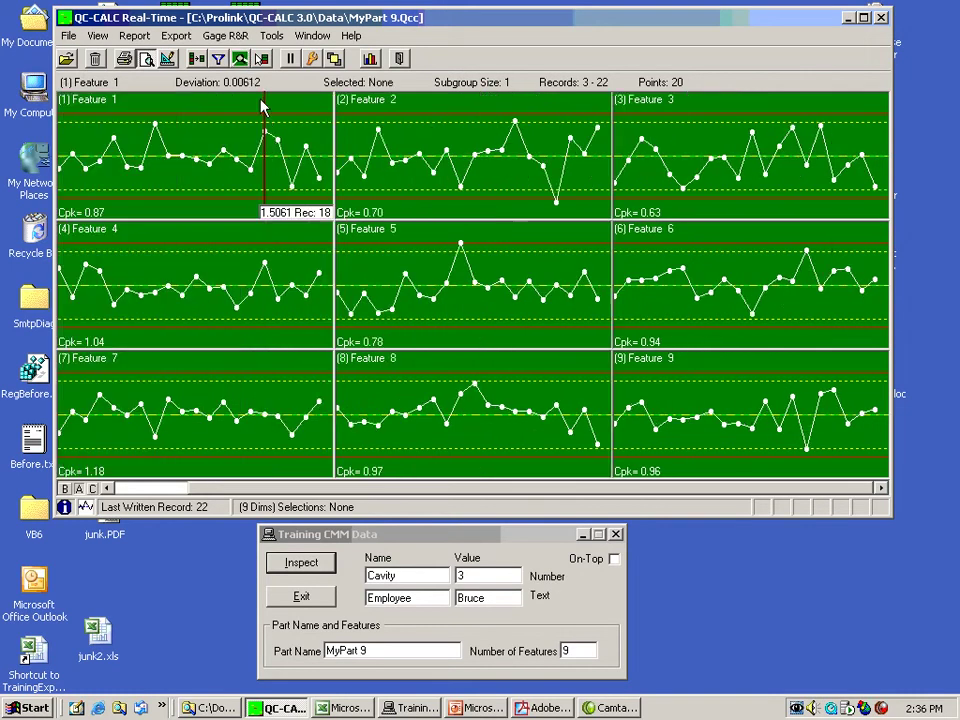
Create a record filter named Cavity 1 with Numeric Factor 1 - Cavity equal to 1, and apply it to the charts
left_click(222, 60)
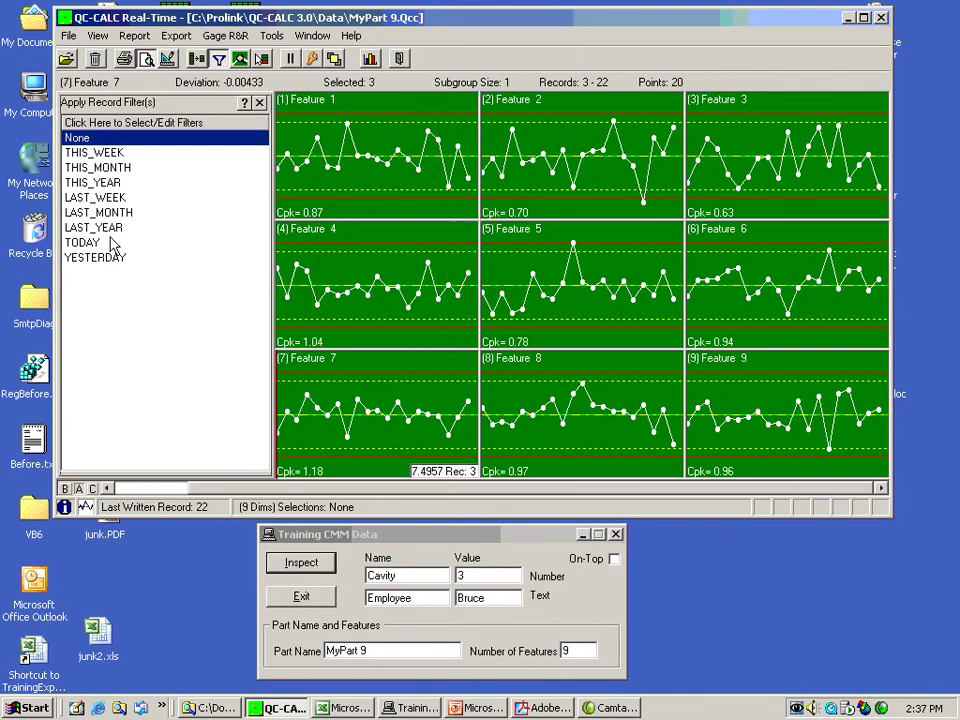
left_click(117, 128)
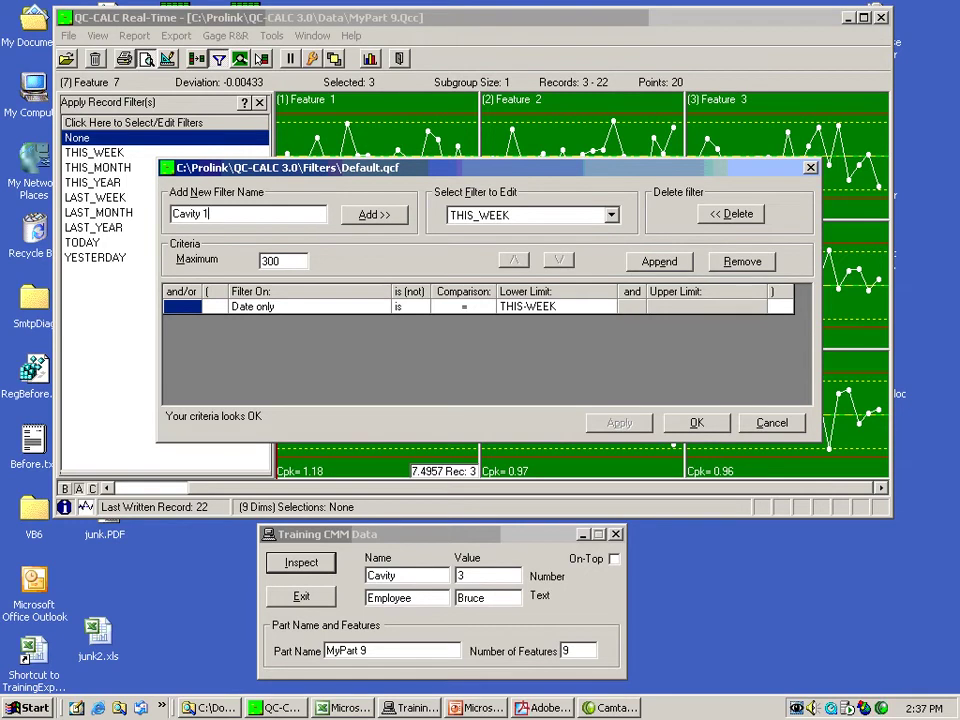
key("Return")
left_click(378, 306)
left_click(381, 307)
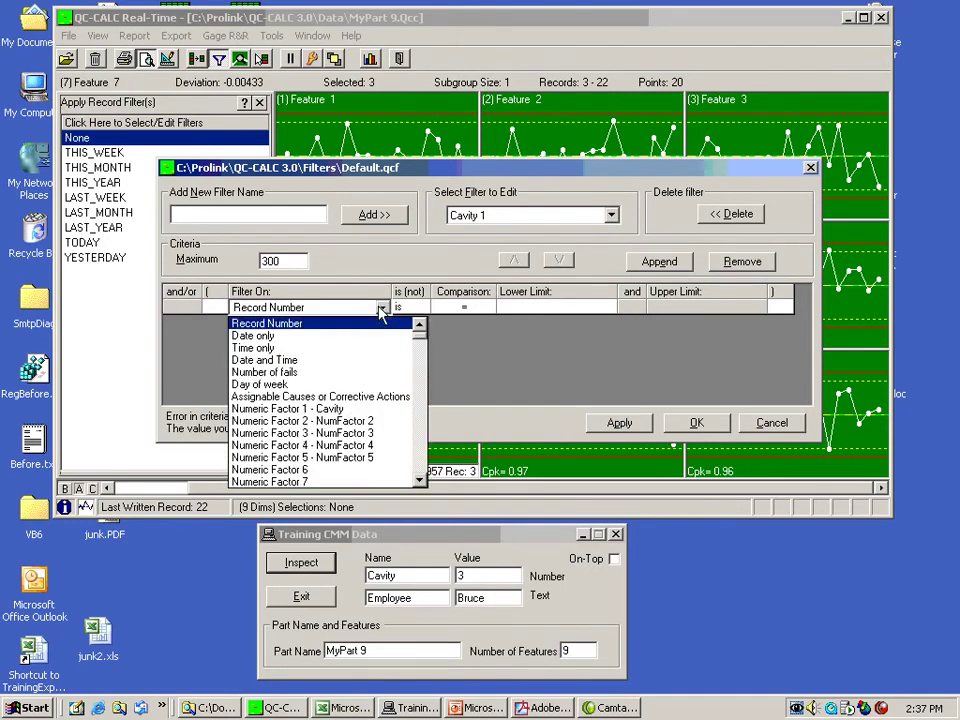
left_click(364, 408)
left_click(523, 308)
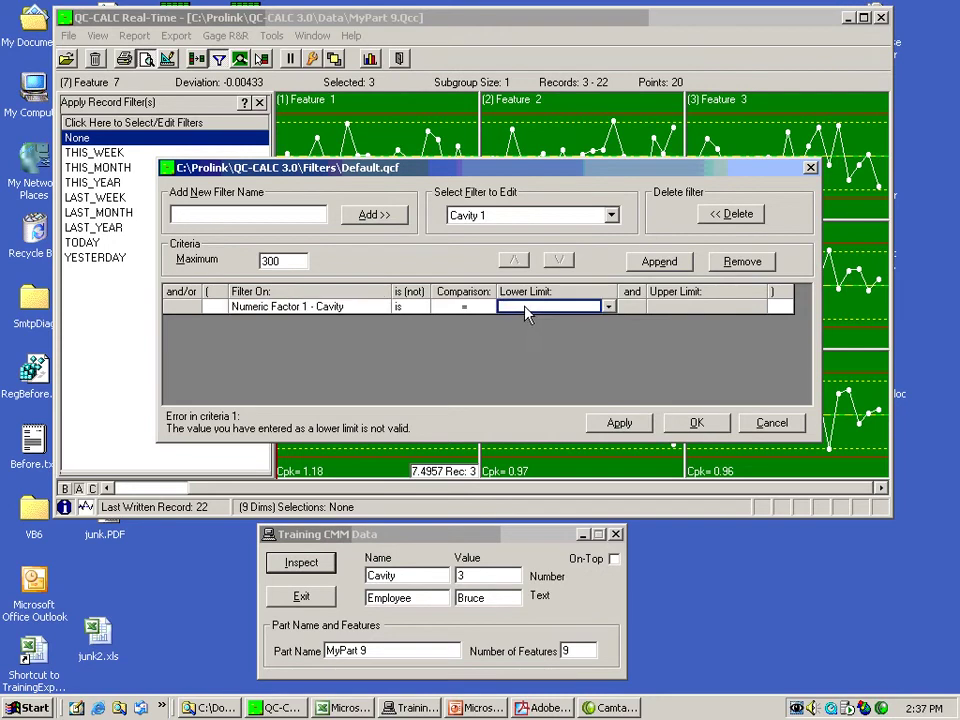
type("1")
left_click(697, 424)
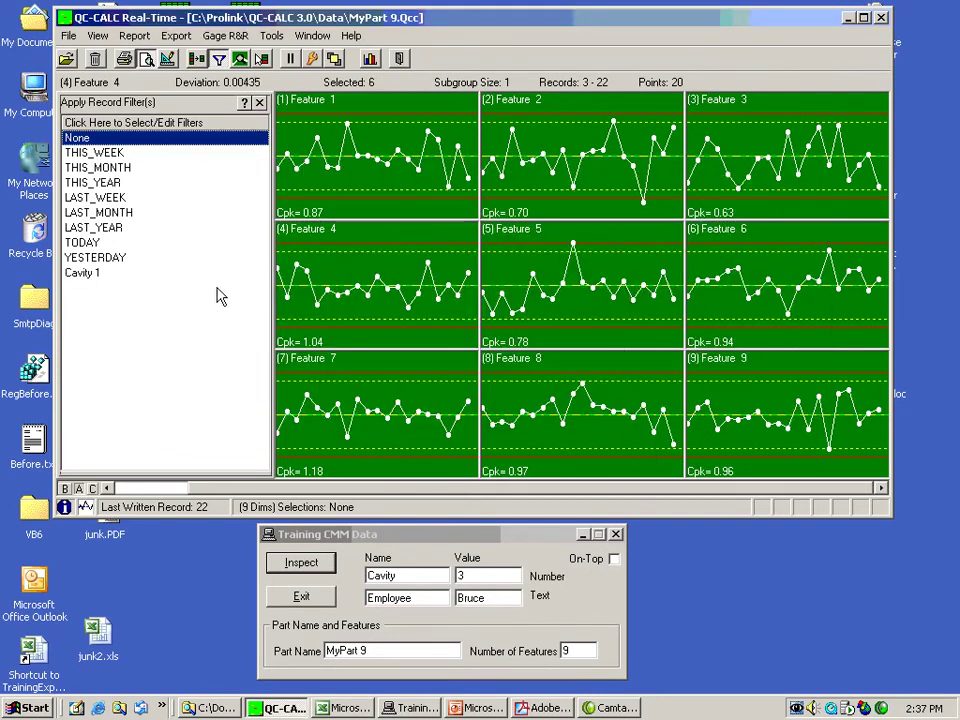
left_click(82, 273)
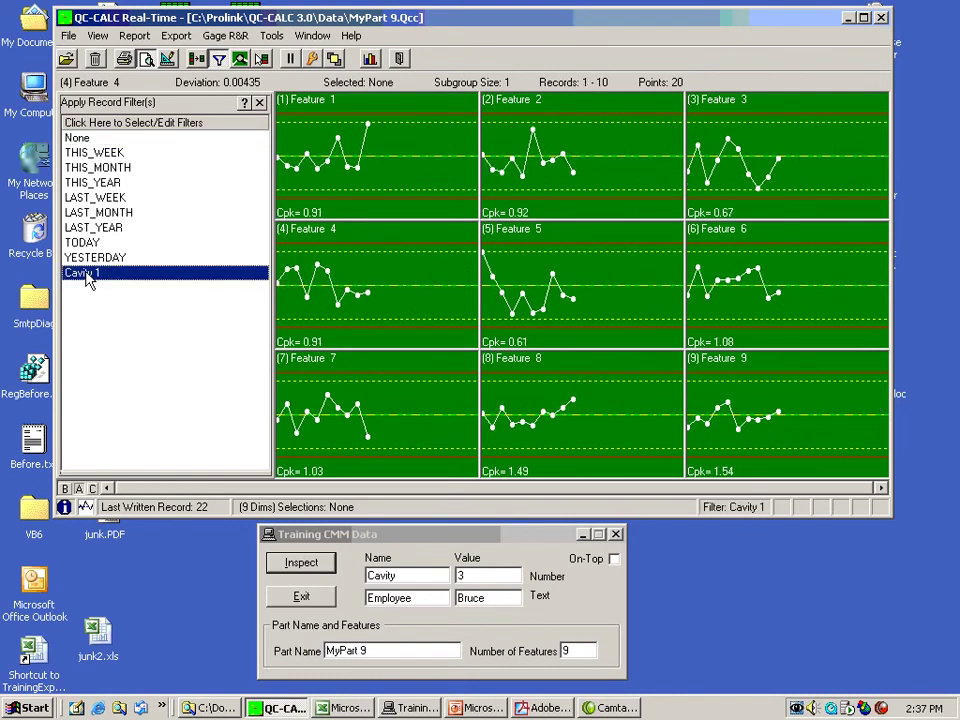
Add a record filter named Cavity 2 with Numeric Factor 1 - Cavity equal to 2, and save its criteria
left_click(128, 123)
type("Cavity")
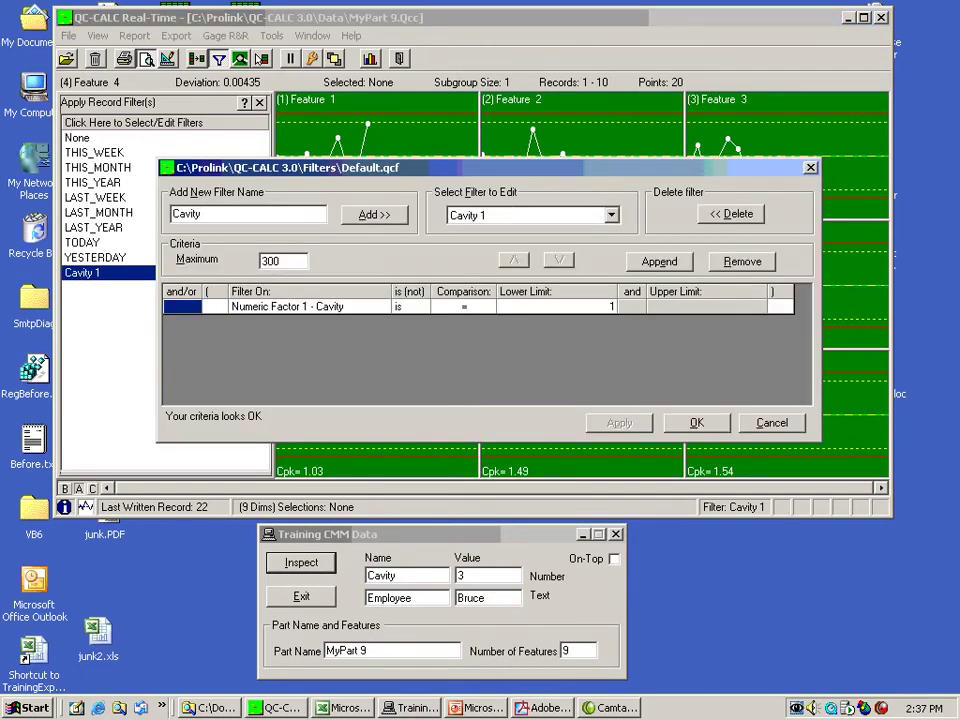
type(" 2")
key("Return")
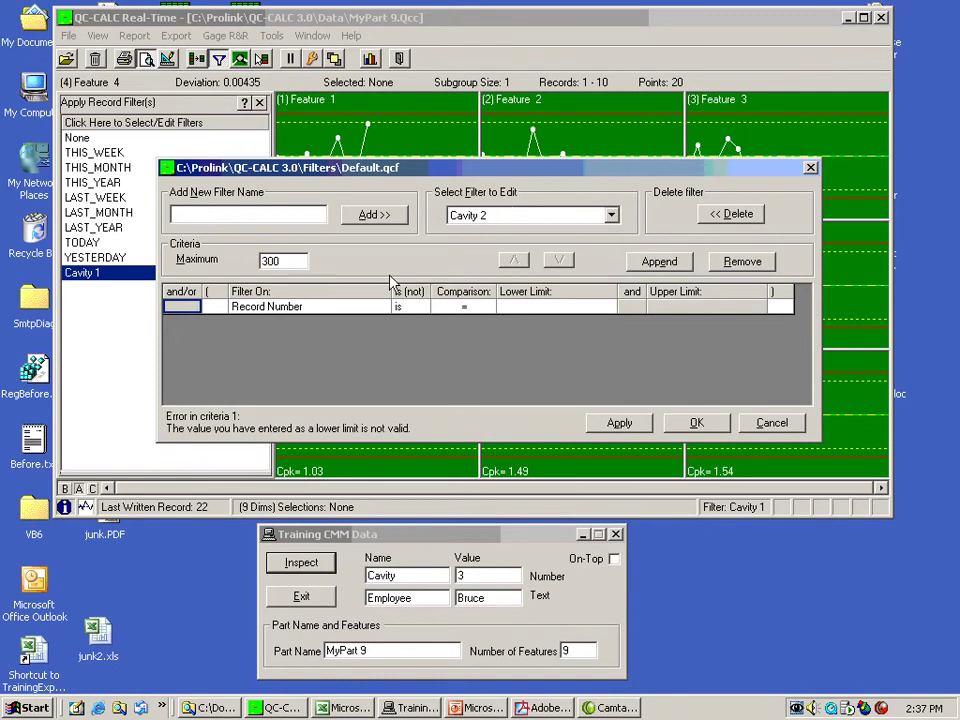
left_click(383, 310)
left_click(382, 309)
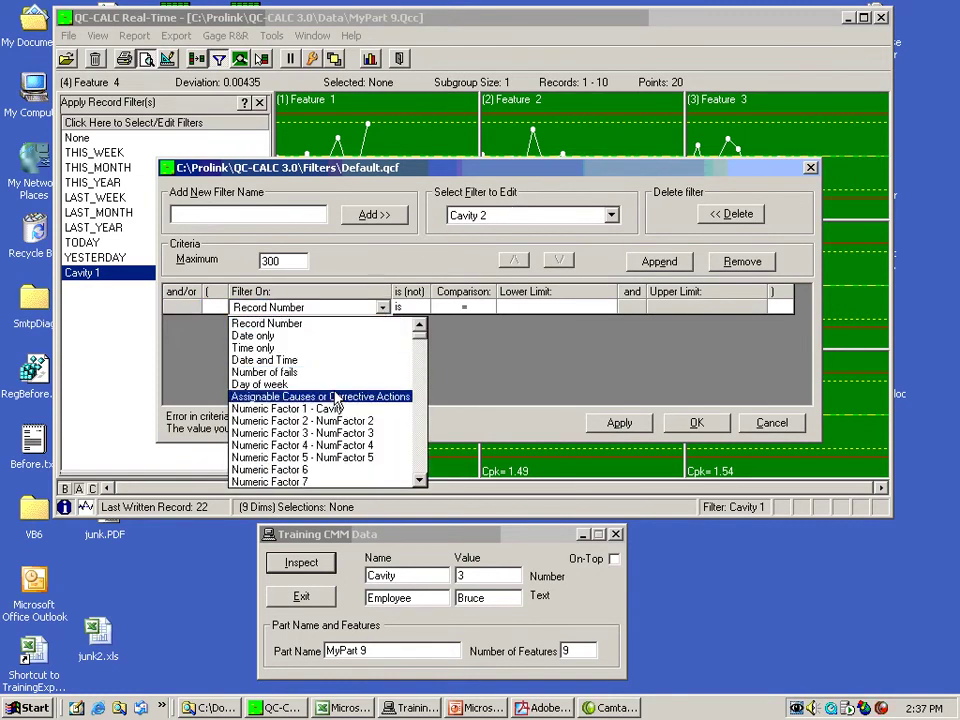
left_click(300, 409)
left_click(521, 310)
type("2")
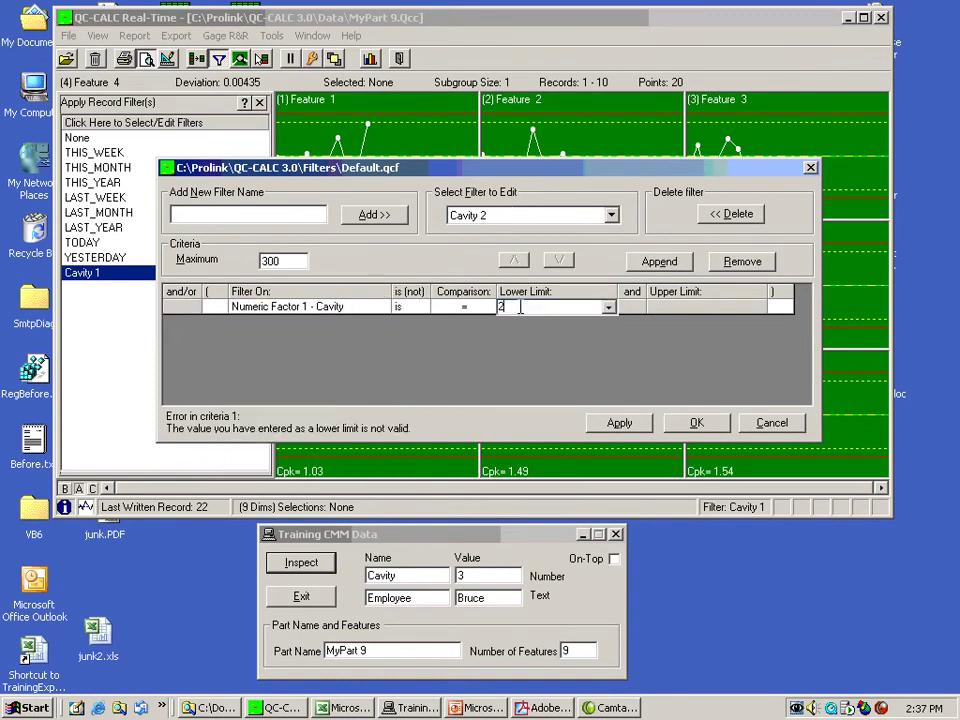
left_click(637, 424)
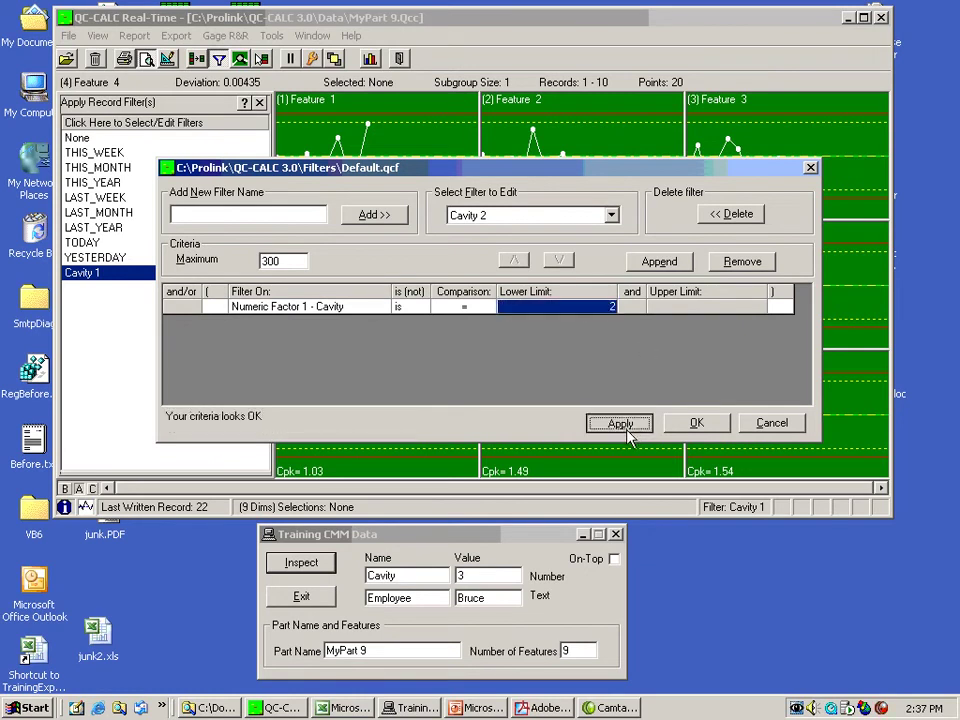
Add a record filter named Cavity 3 with Numeric Factor 1 - Cavity equal to 3, and save the filters
left_click(248, 211)
key("Return")
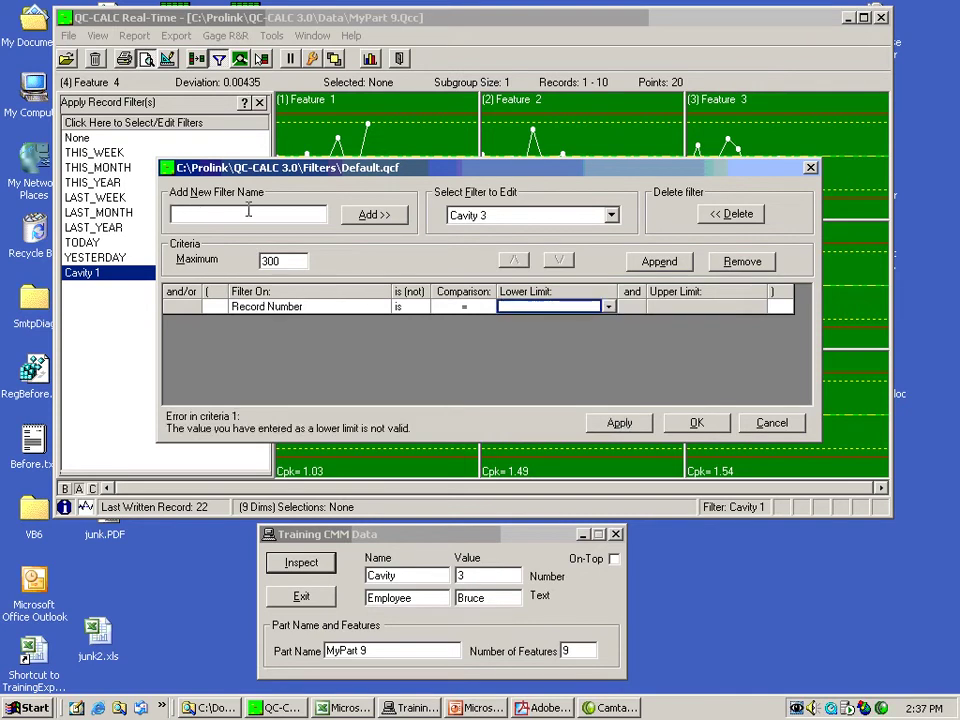
left_click(380, 308)
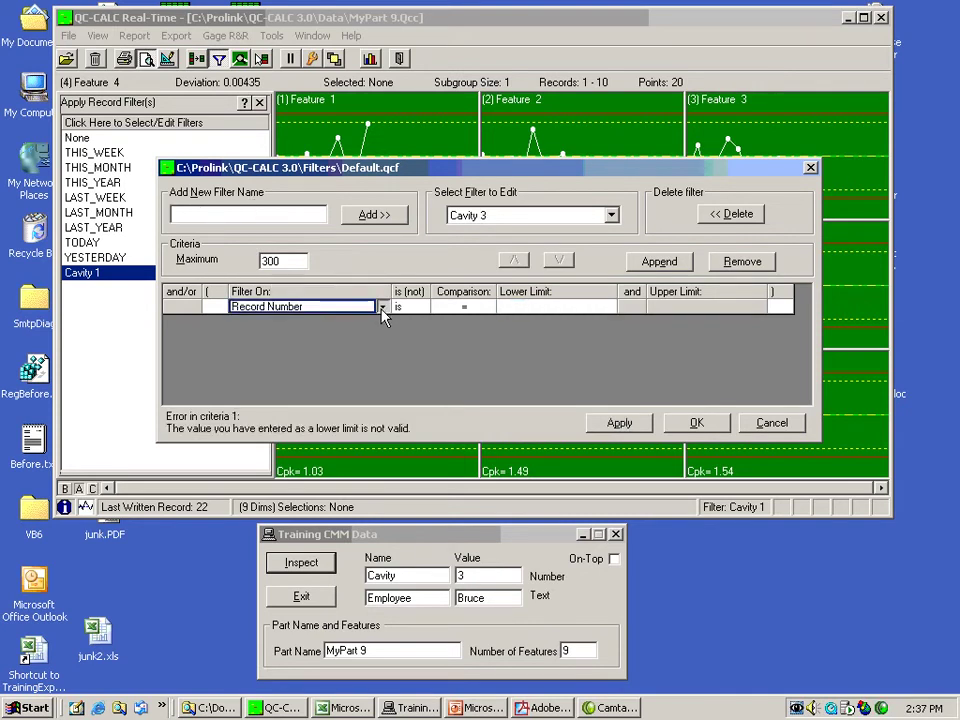
left_click(383, 308)
left_click(330, 408)
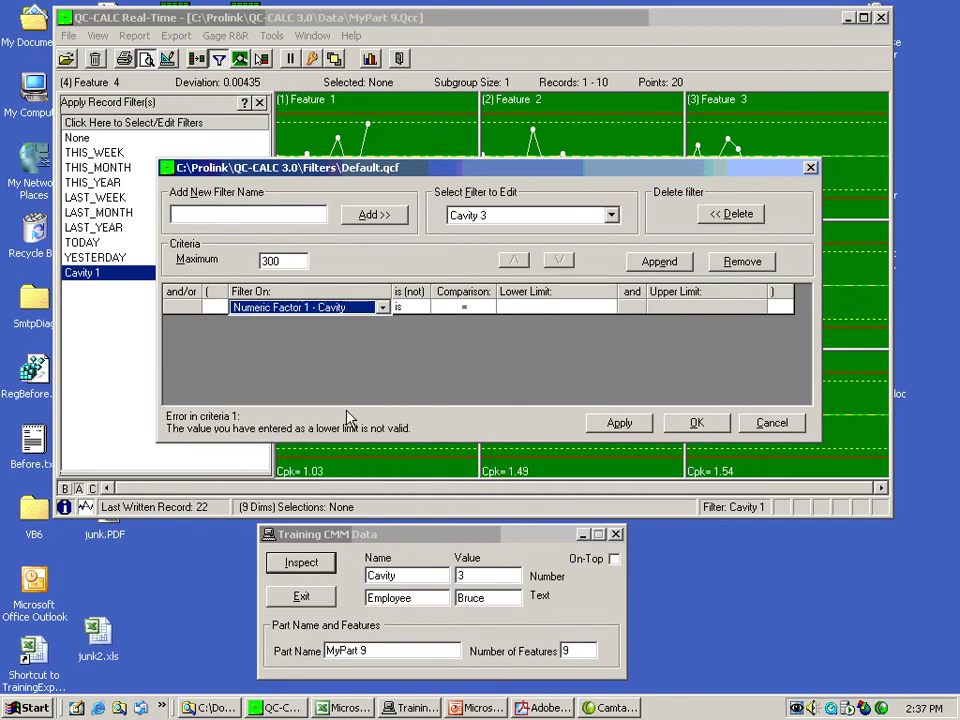
left_click(508, 309)
type("3")
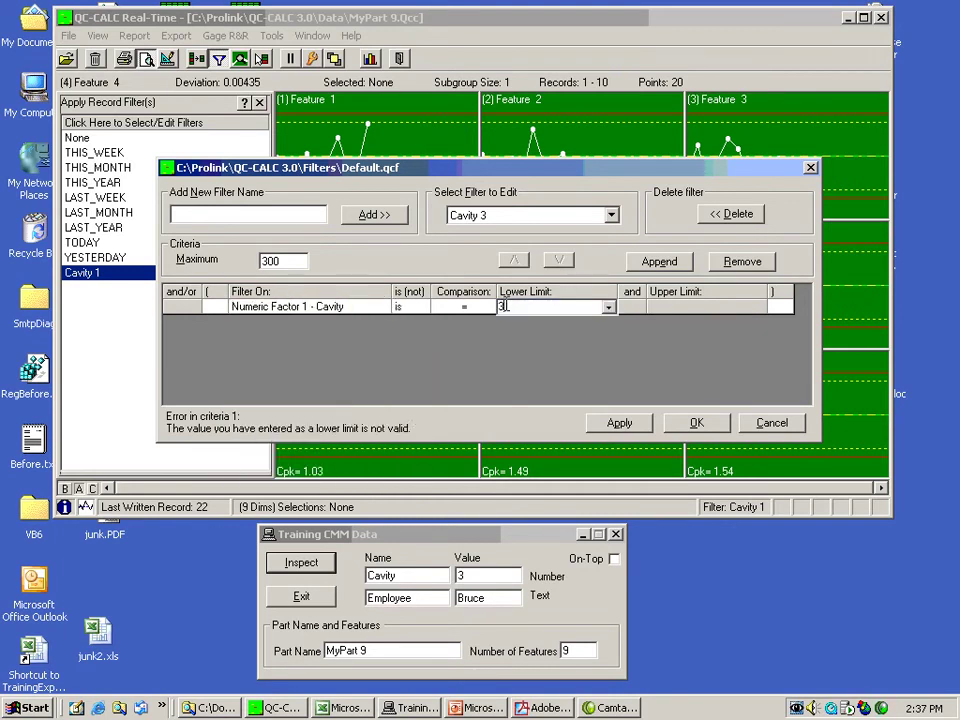
left_click(697, 423)
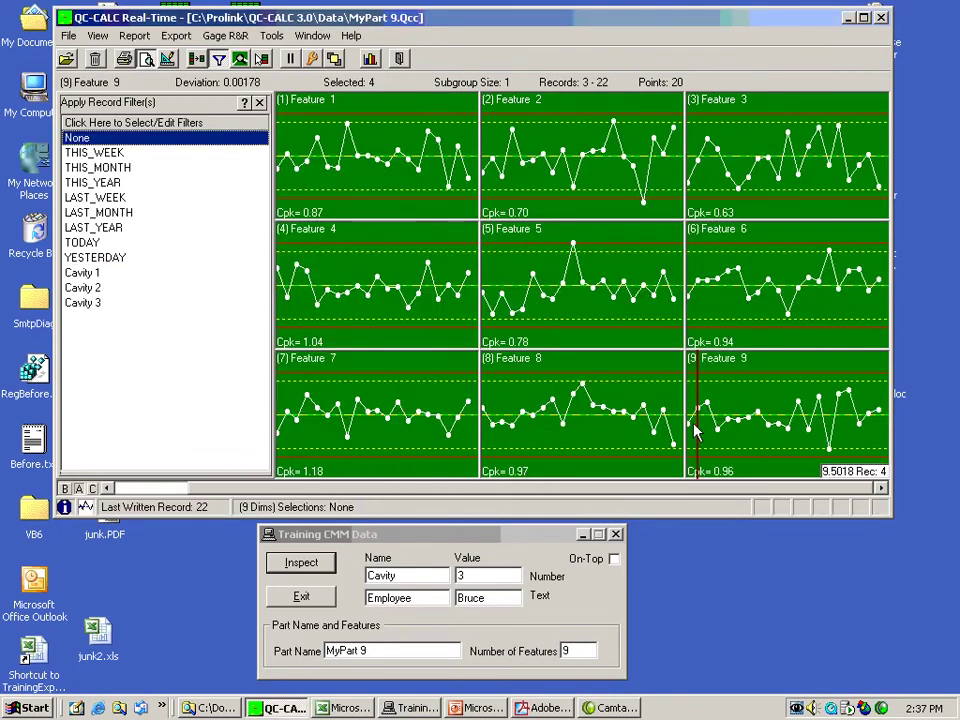
Compare the charts under the Cavity 2 and Cavity 3 filters, leaving the Cavity 2 filter applied
left_click(101, 290)
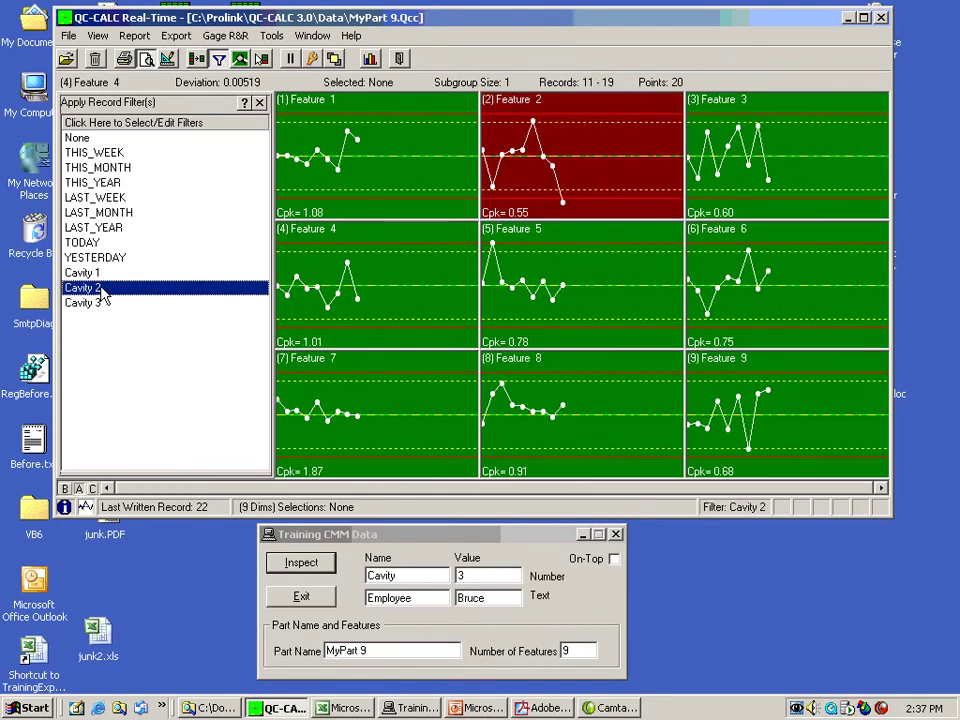
left_click(93, 304)
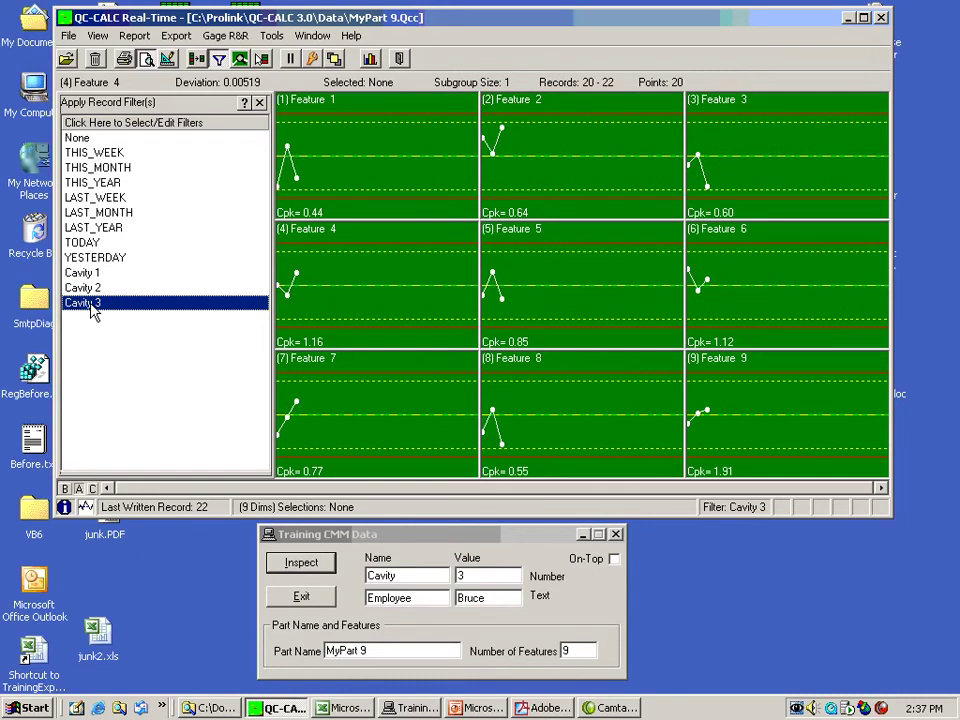
left_click(92, 292)
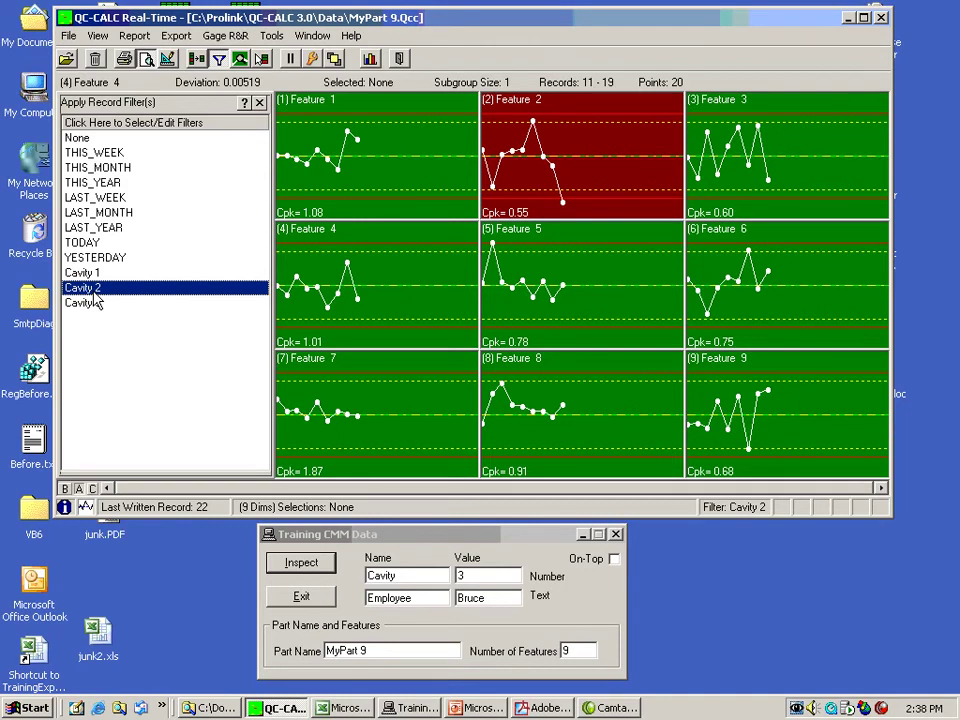
Preview a Stat Summary report of all records displayed, check the filter criteria in its footer, and close the preview
left_click(134, 36)
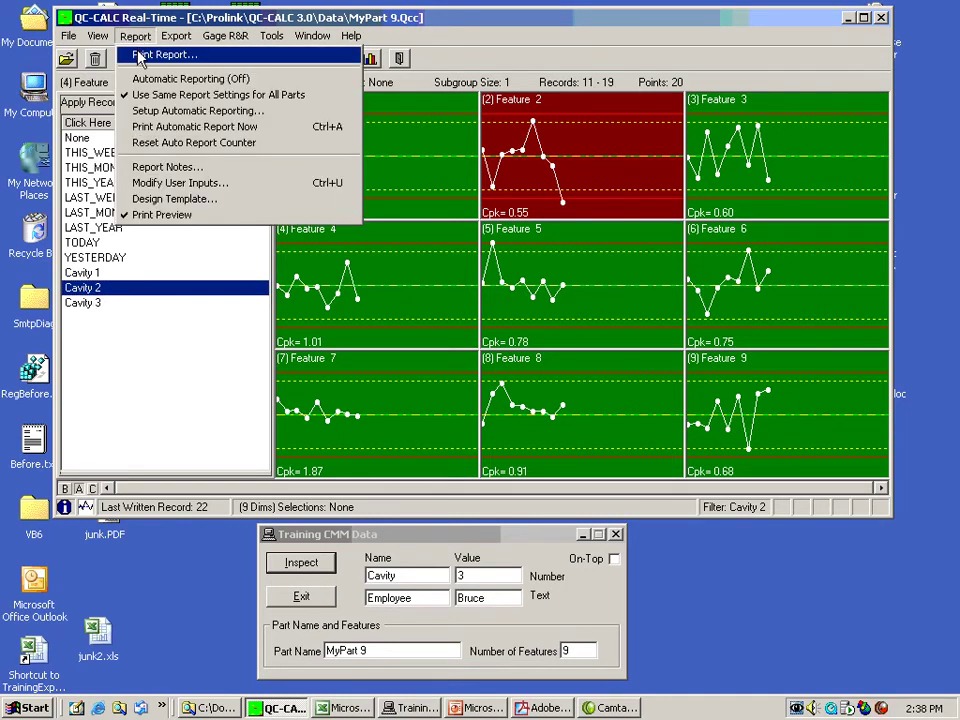
left_click(140, 56)
left_click(225, 371)
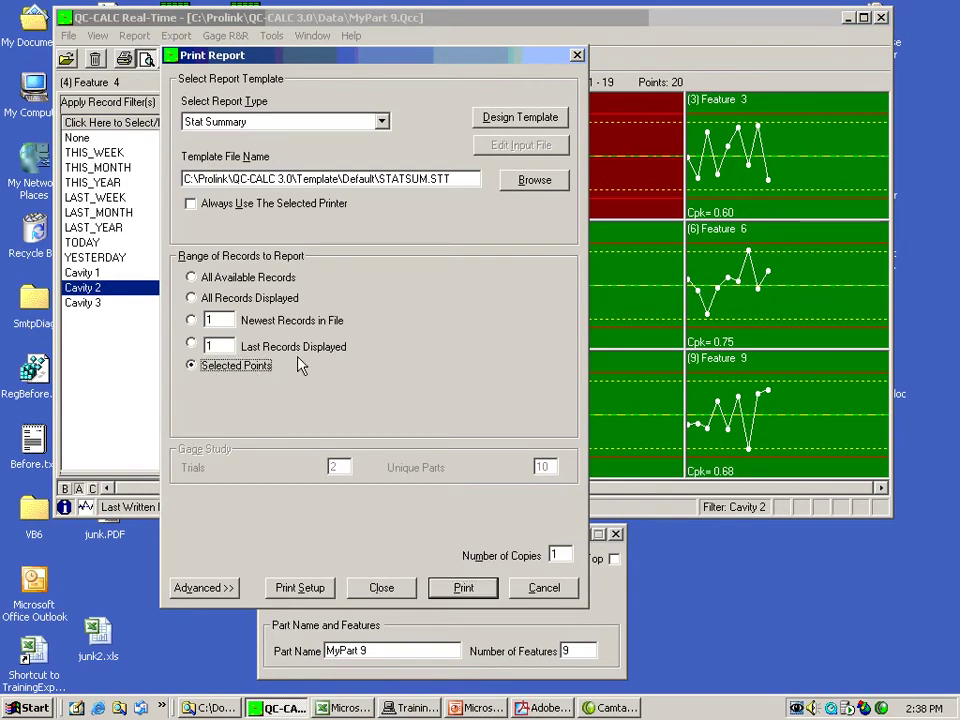
left_click(233, 300)
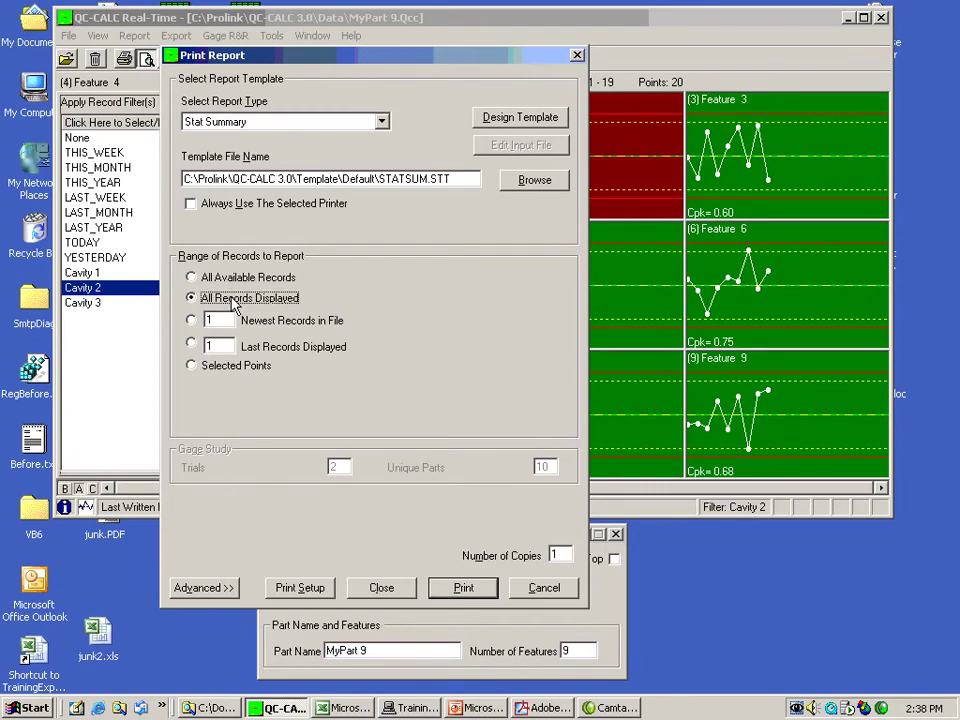
left_click(486, 593)
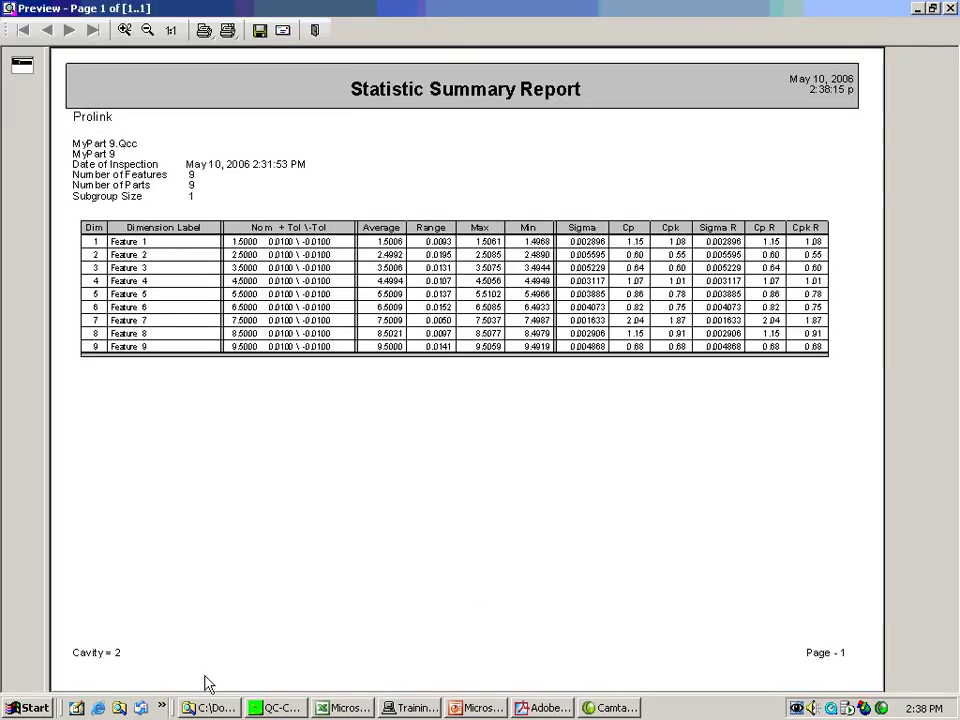
left_click_drag(381, 669, 29, 474)
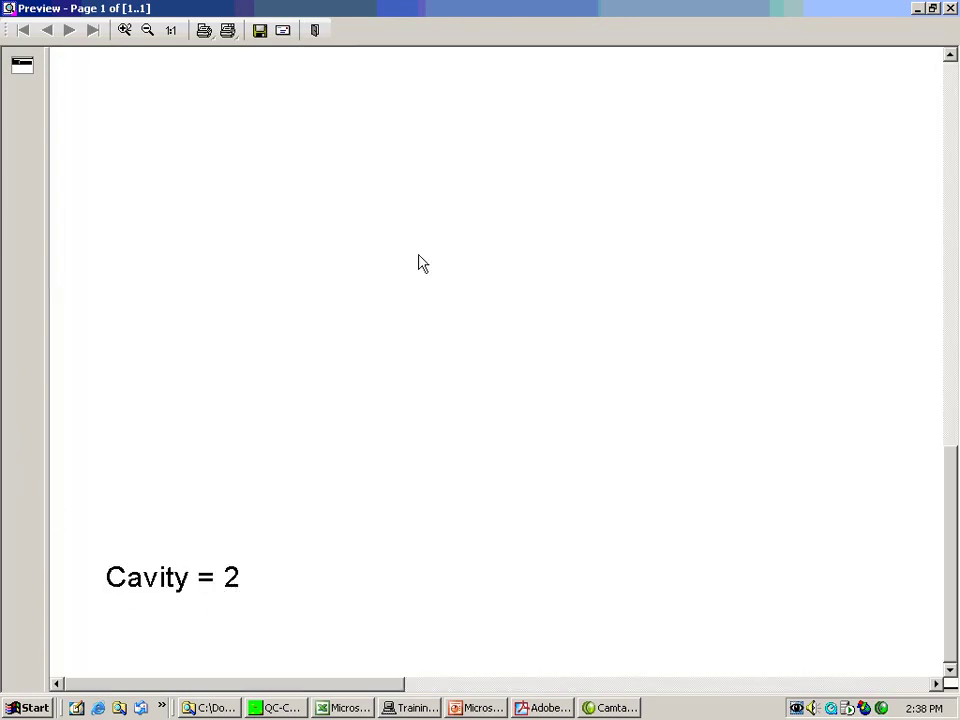
left_click(147, 30)
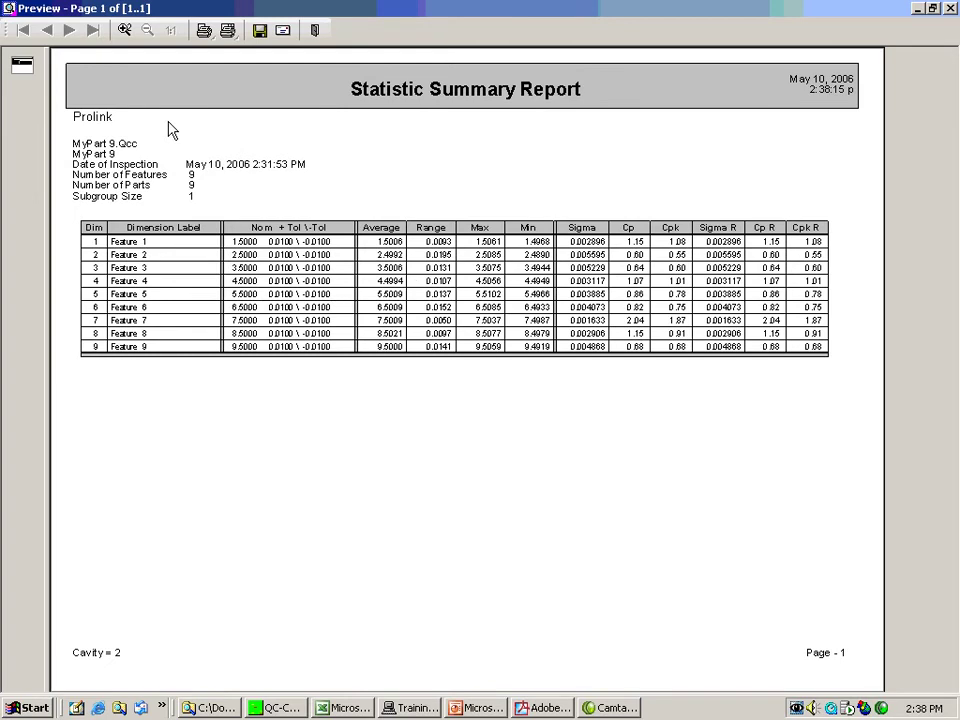
left_click(314, 32)
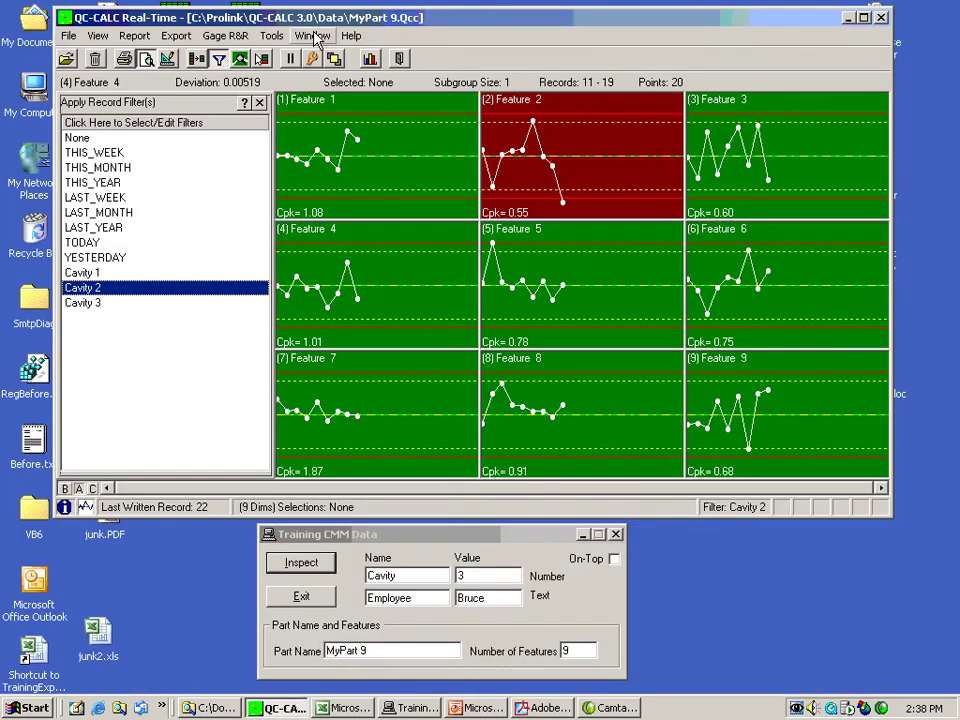
Switch the charts through the Cavity 1, None and THIS_WEEK record filters, ending with TODAY applied
left_click(82, 273)
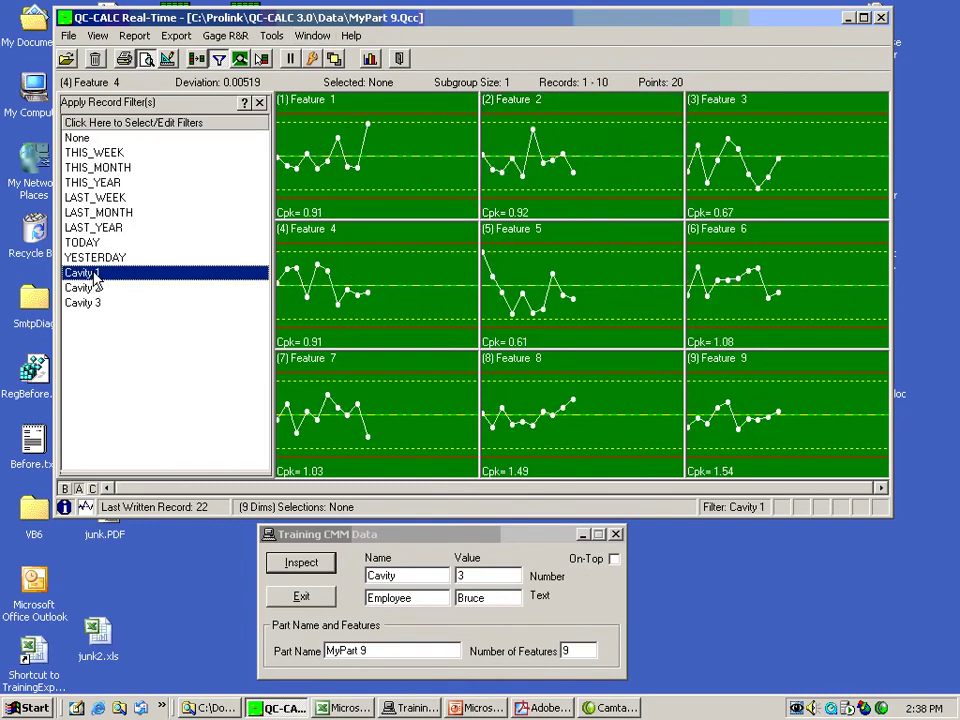
left_click(78, 140)
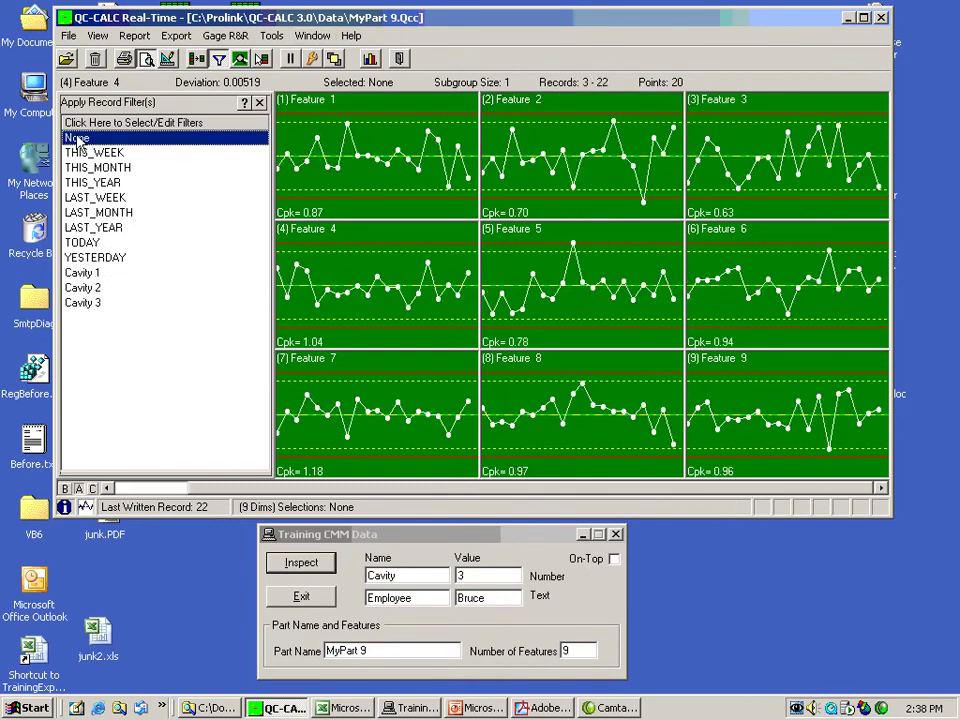
left_click(281, 122)
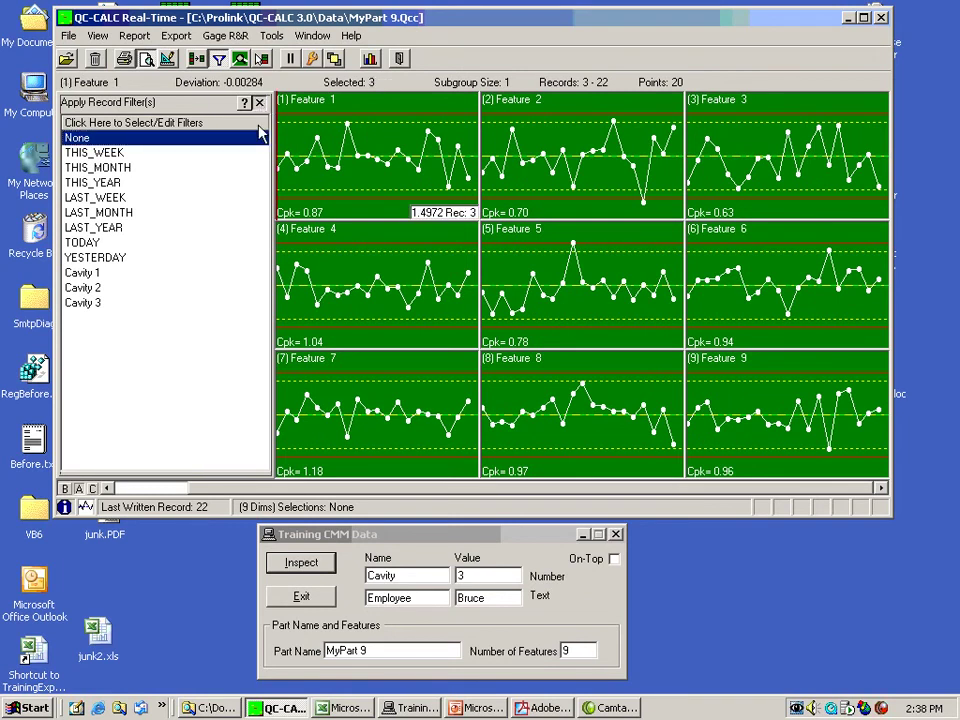
left_click(100, 153)
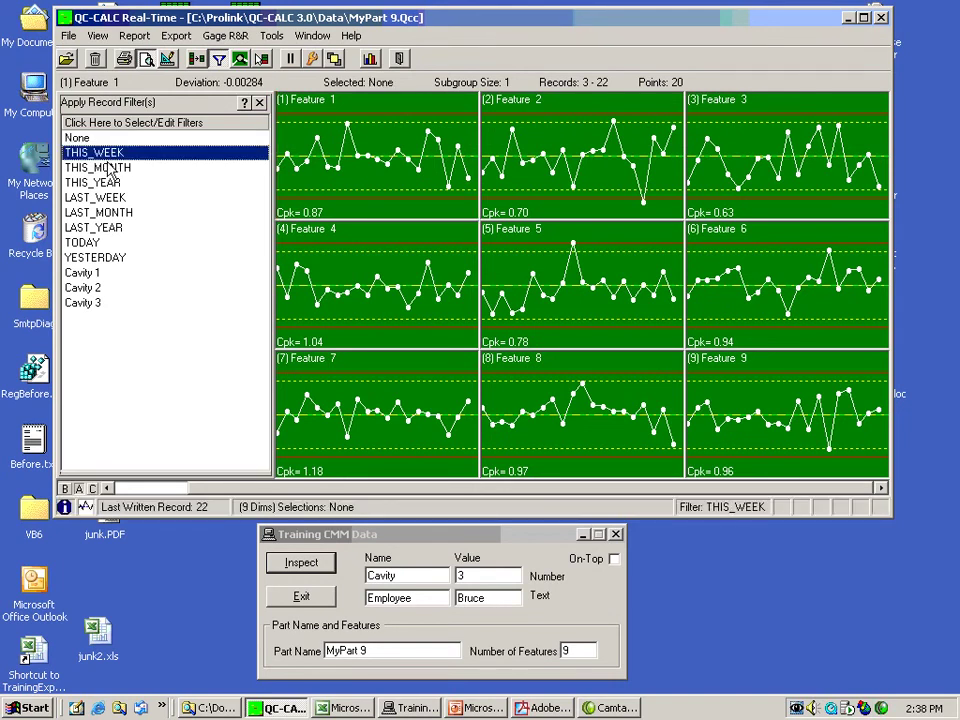
left_click(84, 244)
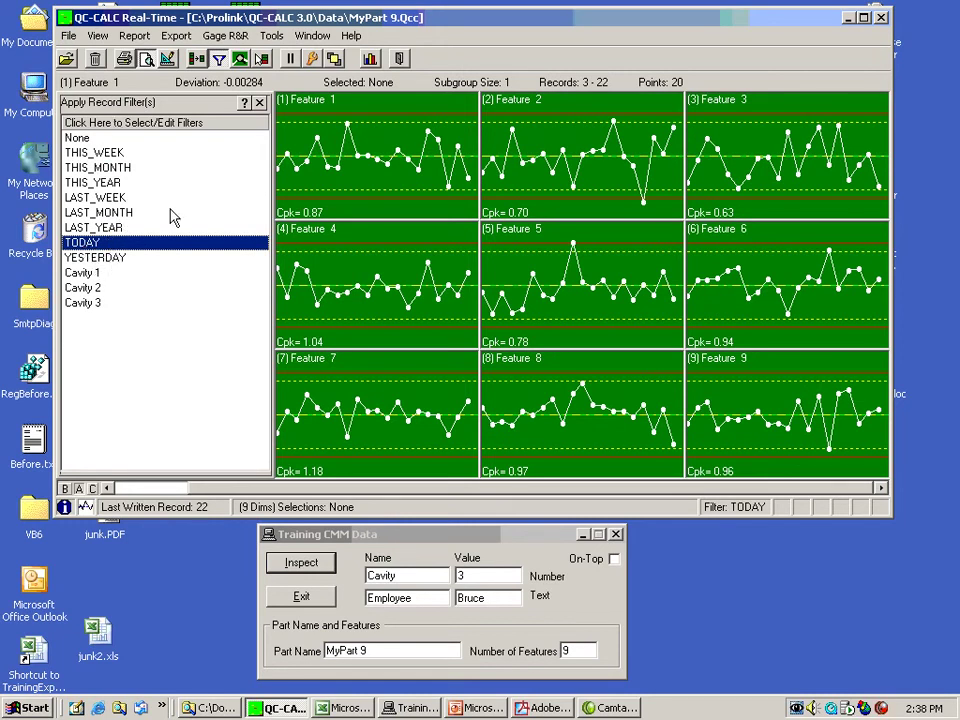
Preview the Stat Summary report for the TODAY filter, examine its footer date criteria, and close the preview
left_click(126, 58)
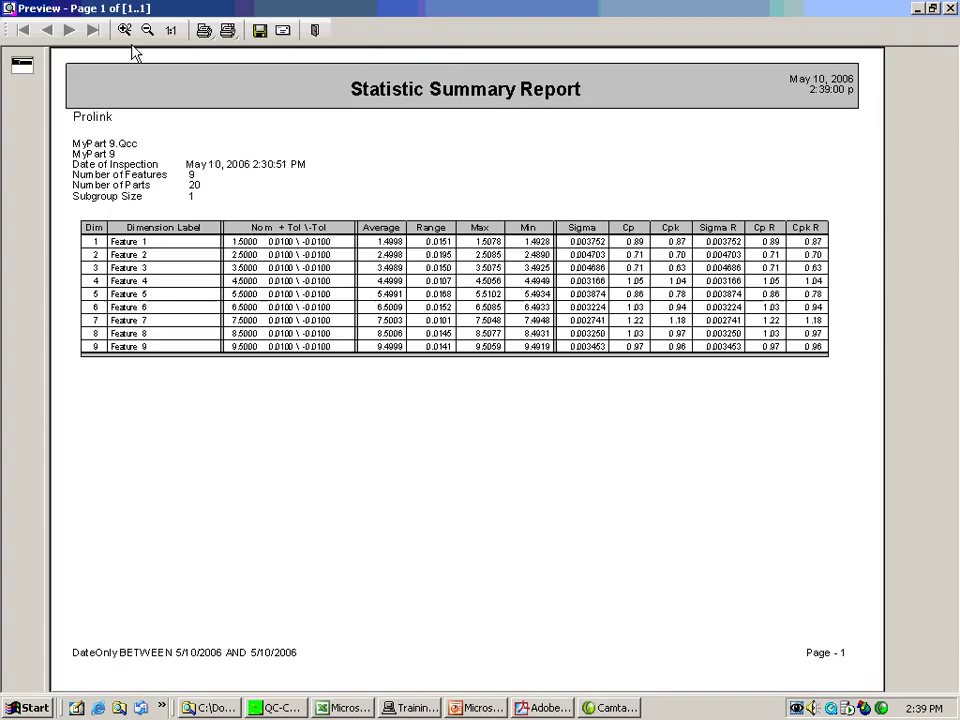
left_click(152, 663)
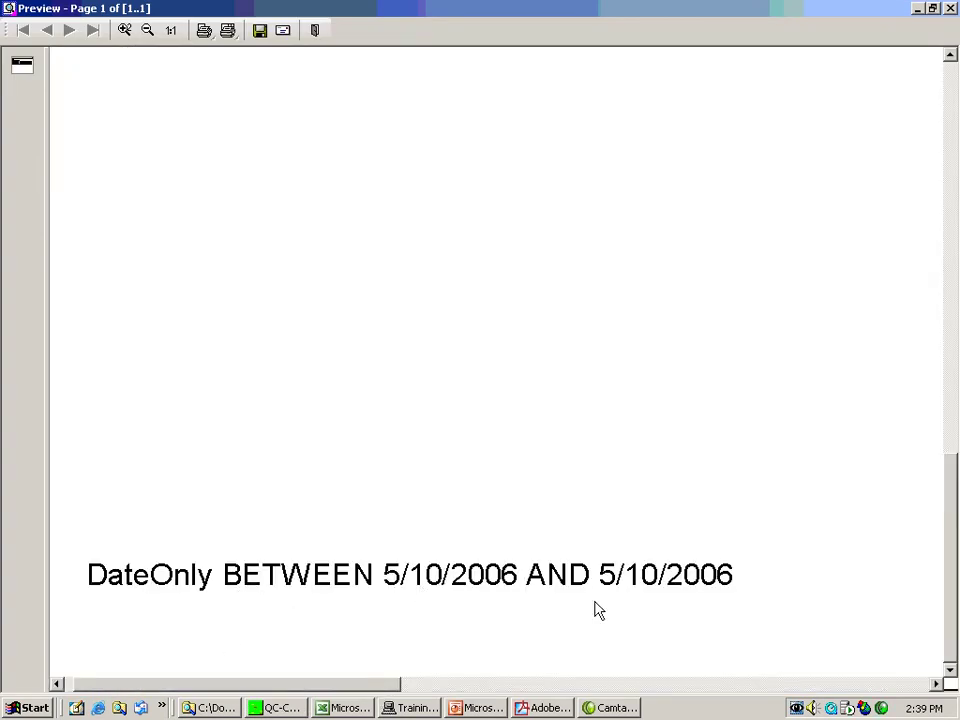
left_click(315, 31)
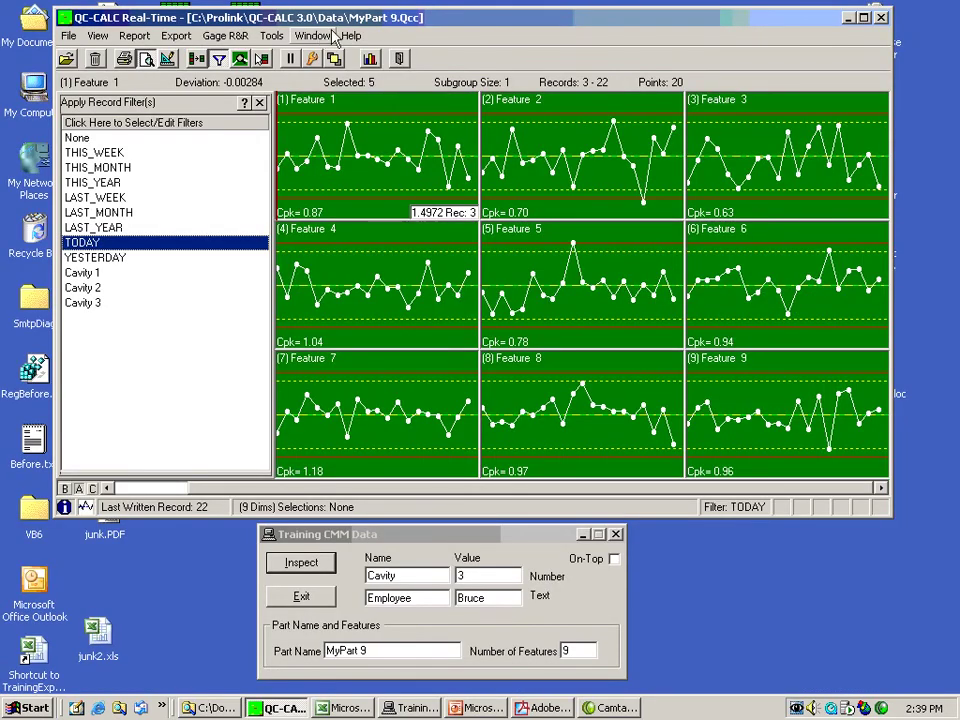
Clear the record filter by applying None, and close the record filter pane
left_click(77, 139)
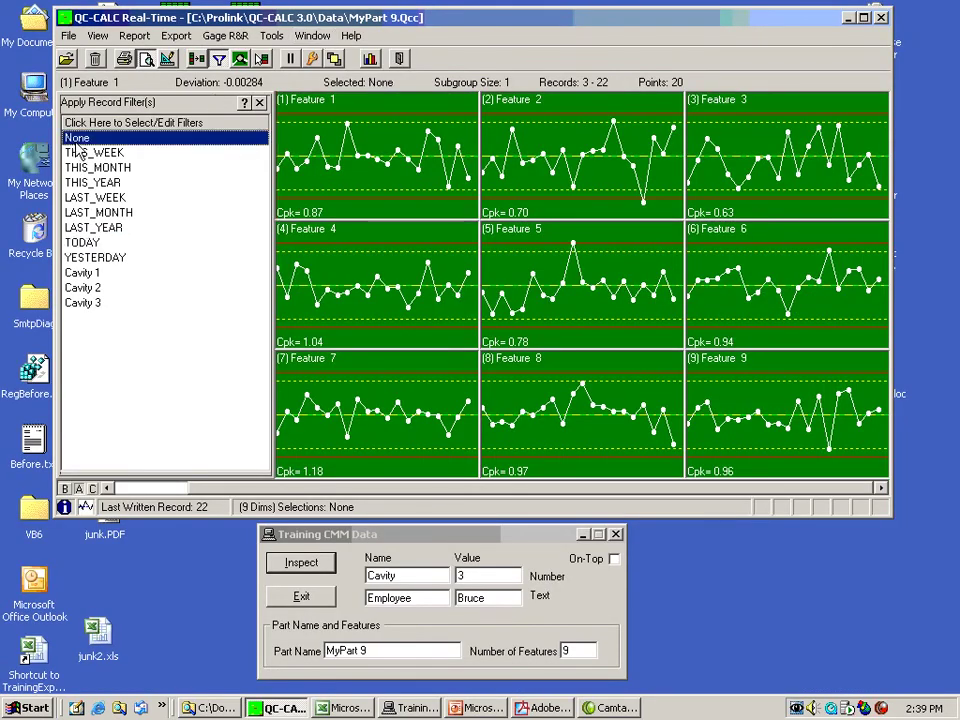
left_click(260, 103)
left_click(257, 102)
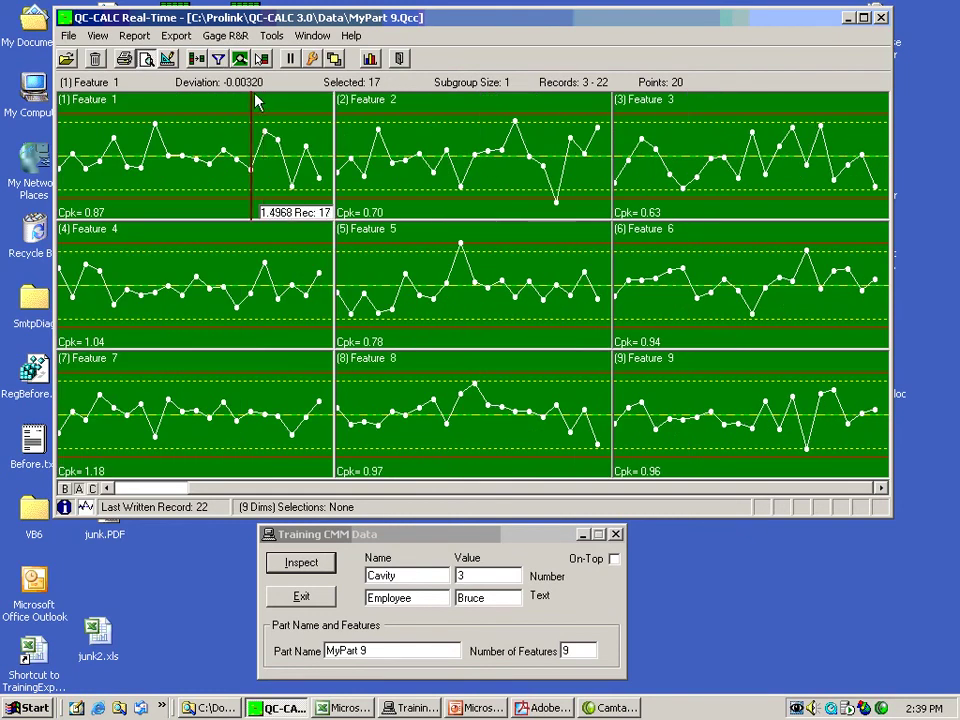
Open the data export setup and look through the available export types, keeping Excel 97/2000/2002
left_click(176, 35)
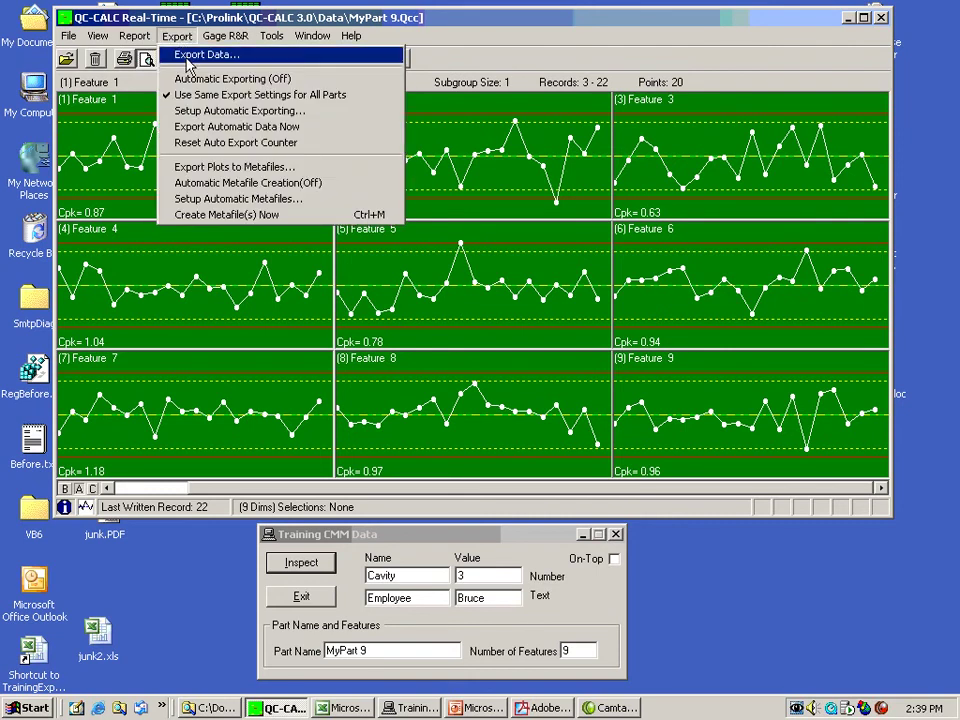
left_click(190, 58)
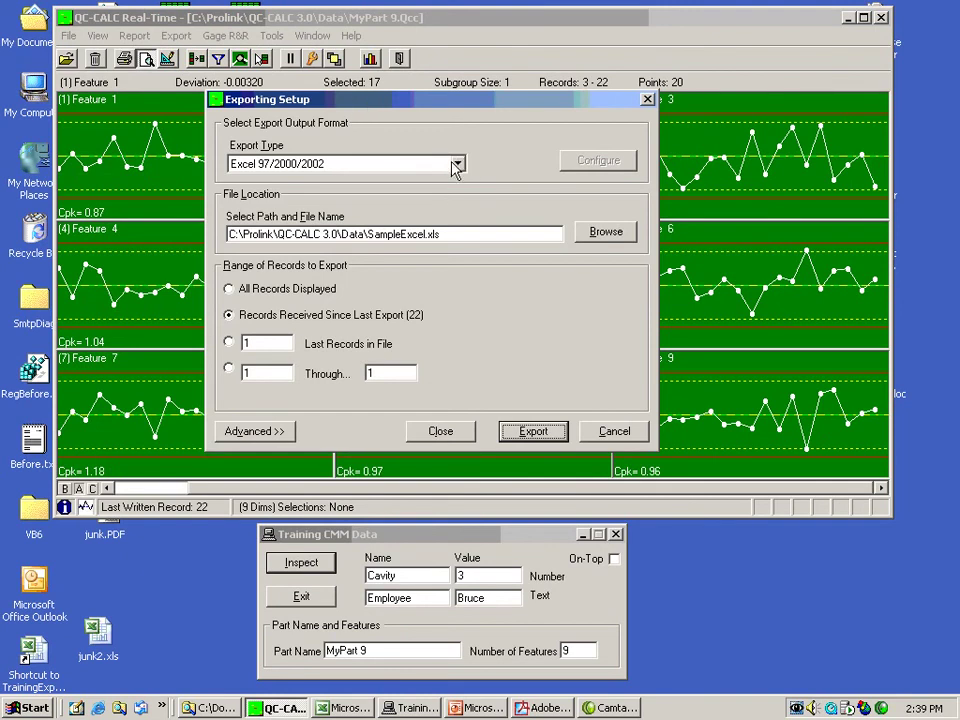
left_click(458, 165)
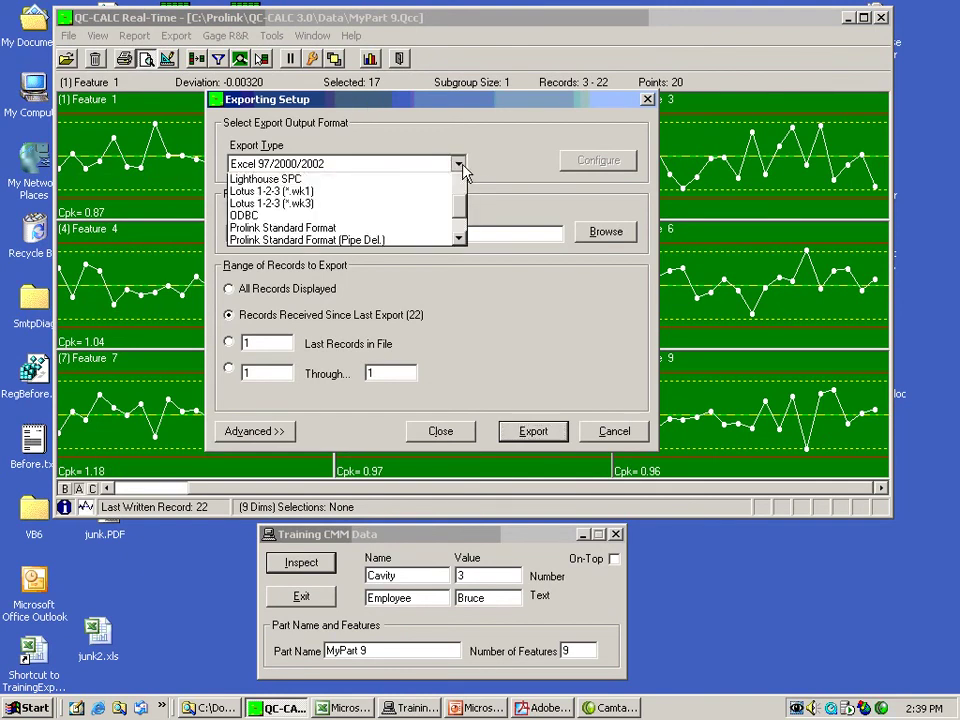
left_click(458, 181)
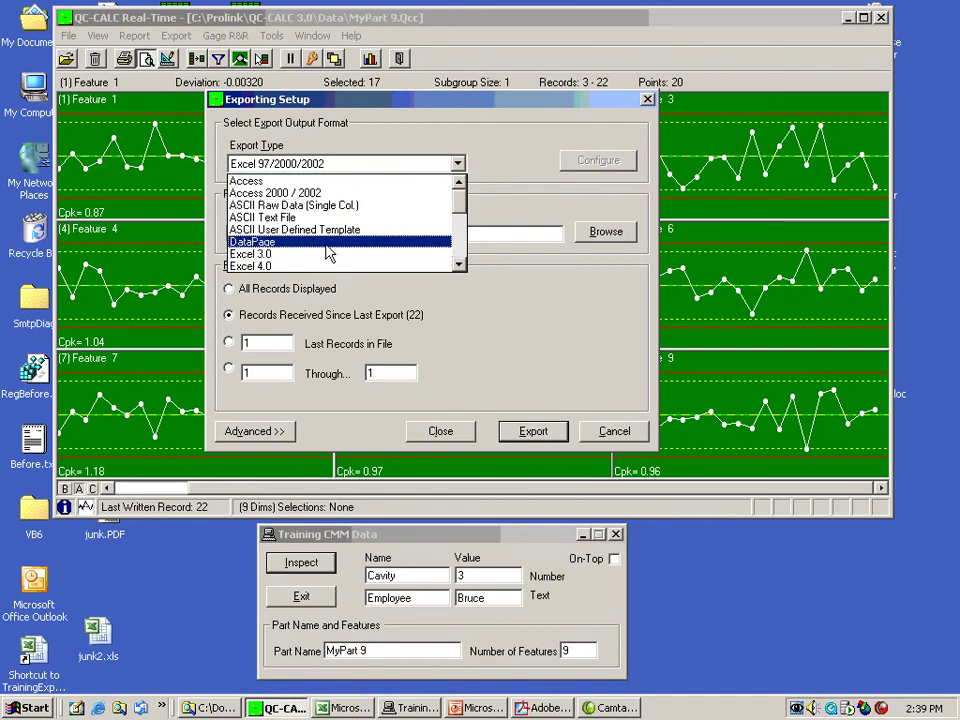
left_click(457, 264)
left_click(459, 265)
left_click(459, 265)
left_click(458, 266)
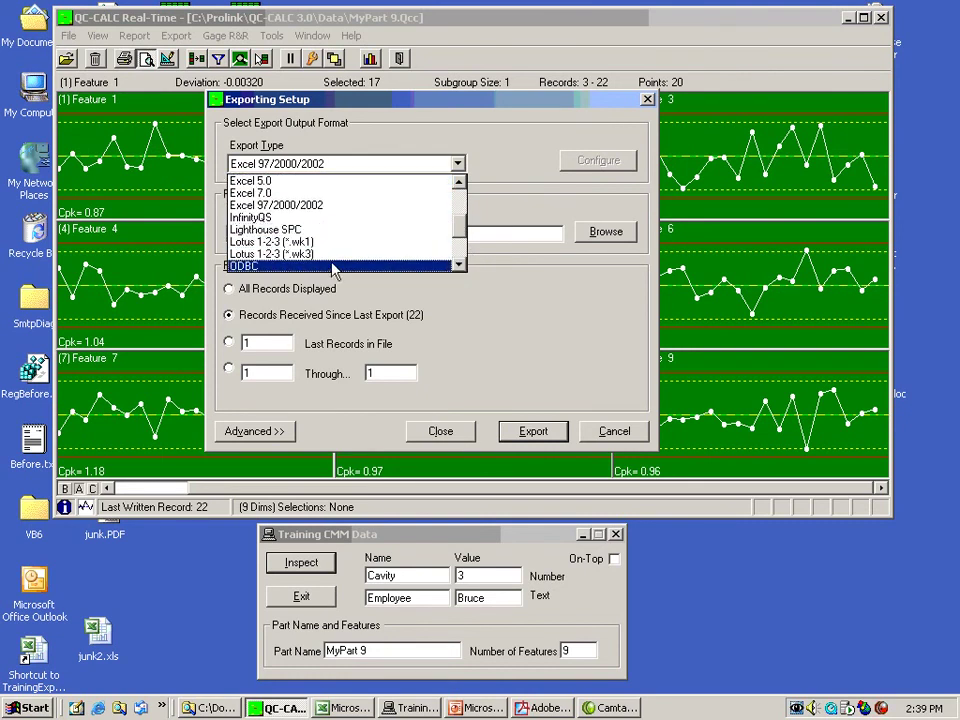
left_click(458, 265)
left_click(458, 265)
left_click(458, 265)
left_click(458, 265)
left_click(458, 265)
left_click(458, 265)
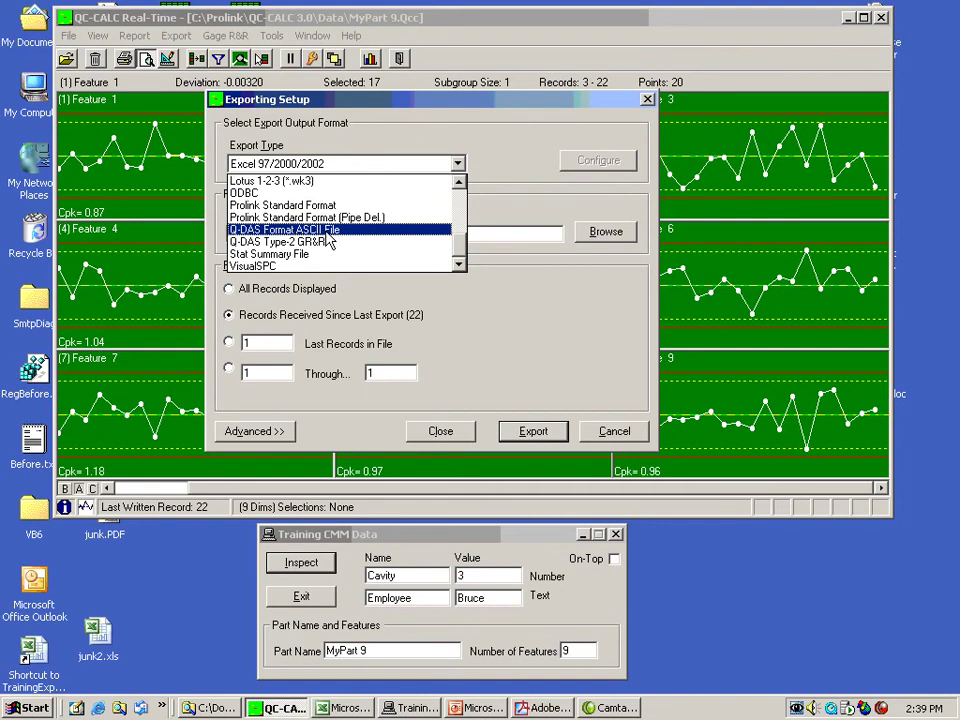
left_click(357, 165)
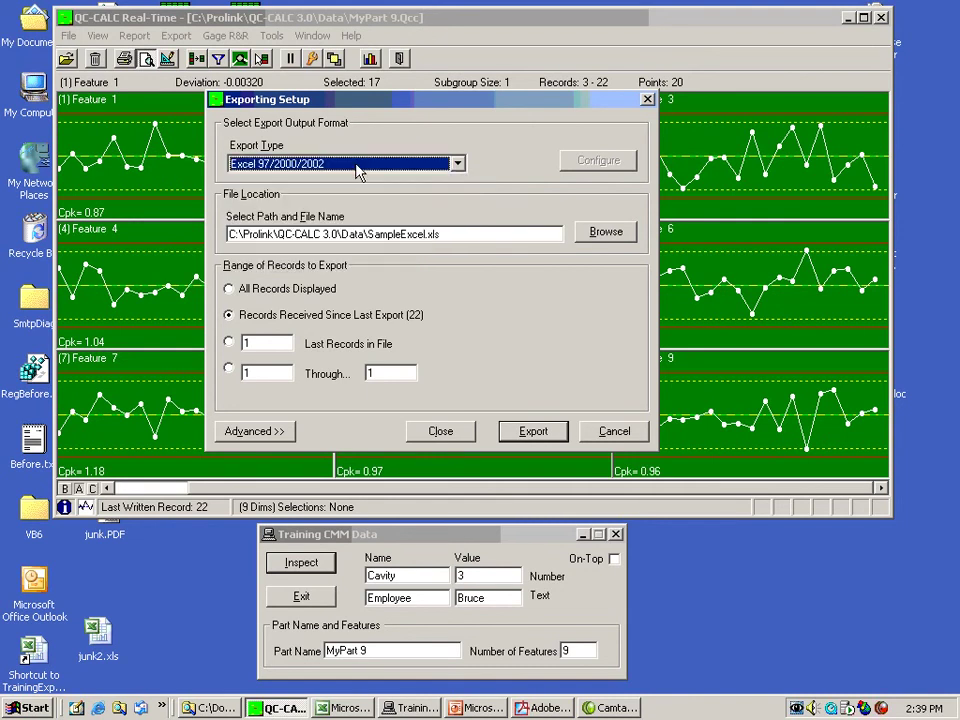
Browse for the export file location, go to the Desktop, and delete the existing junk.xls there
left_click(465, 231)
left_click(605, 234)
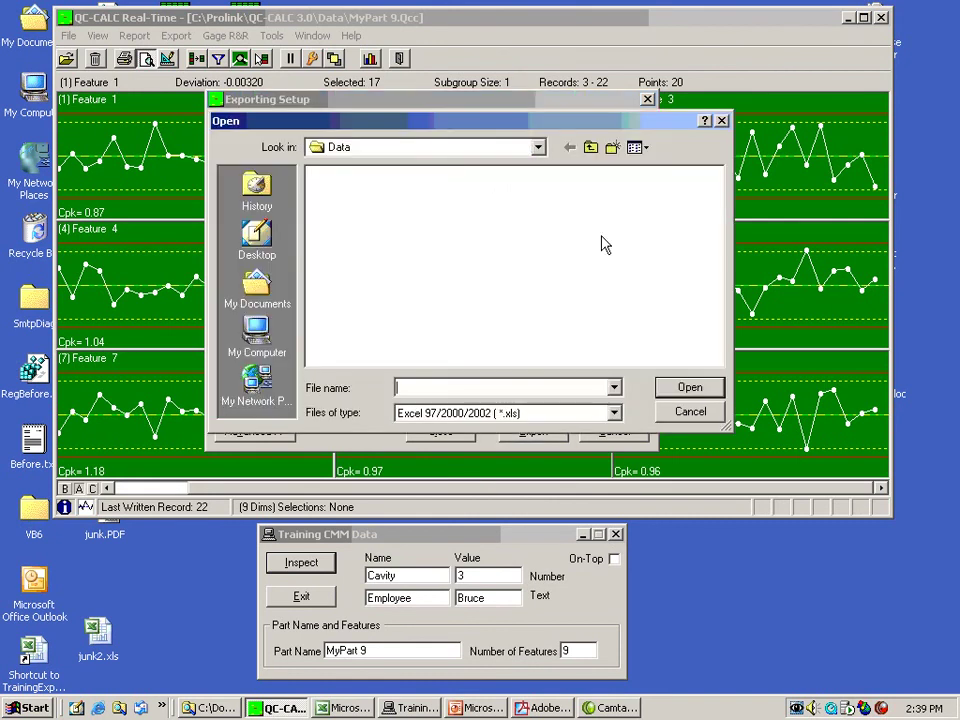
left_click(256, 238)
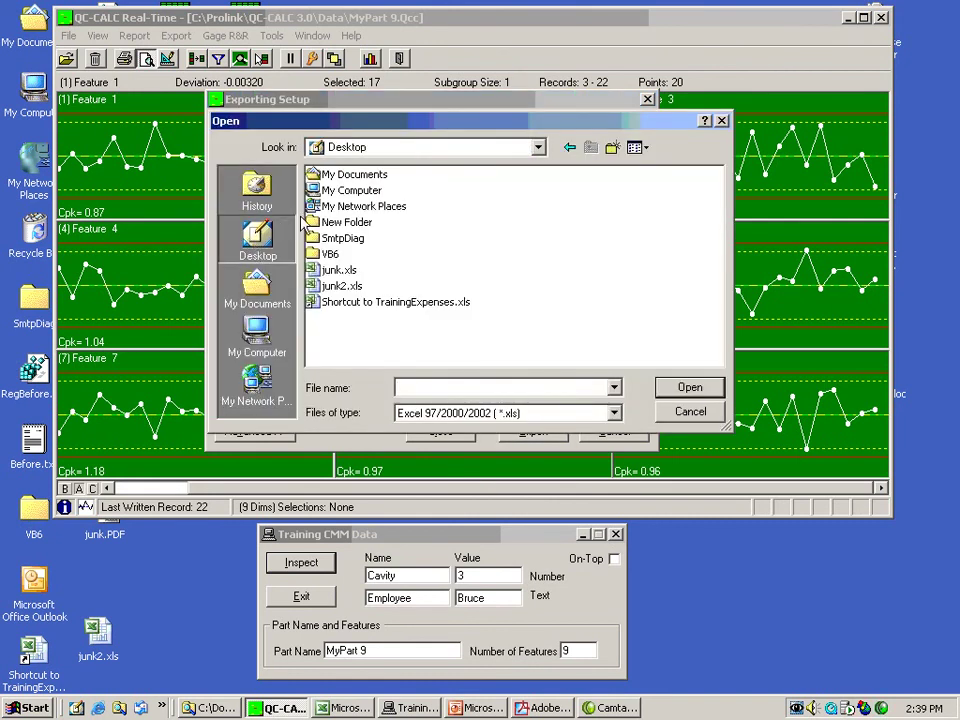
left_click(340, 271)
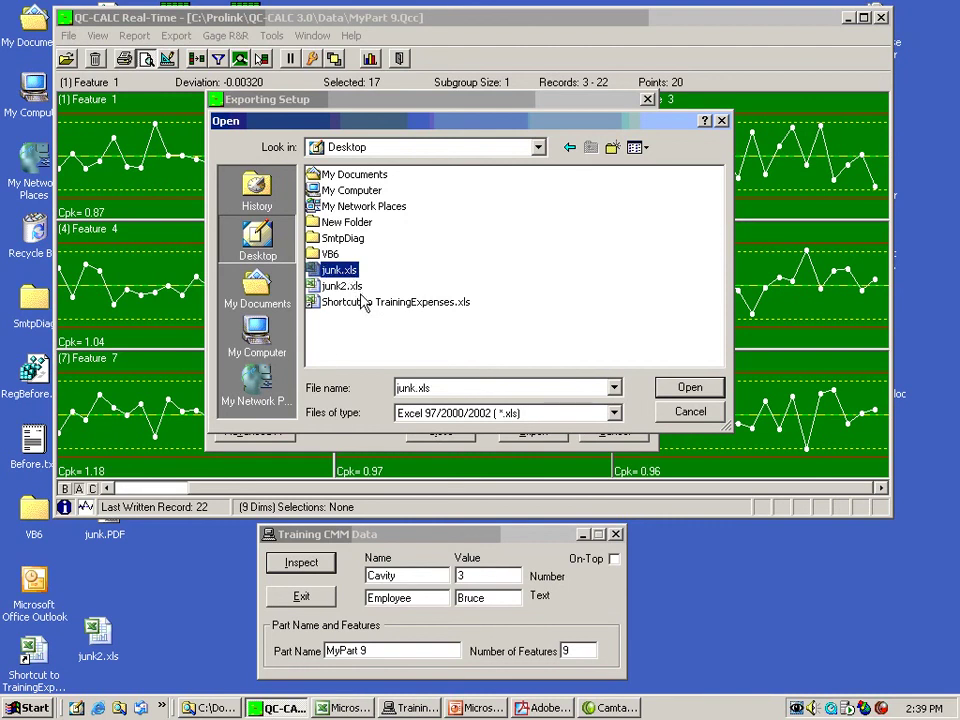
left_click(340, 286)
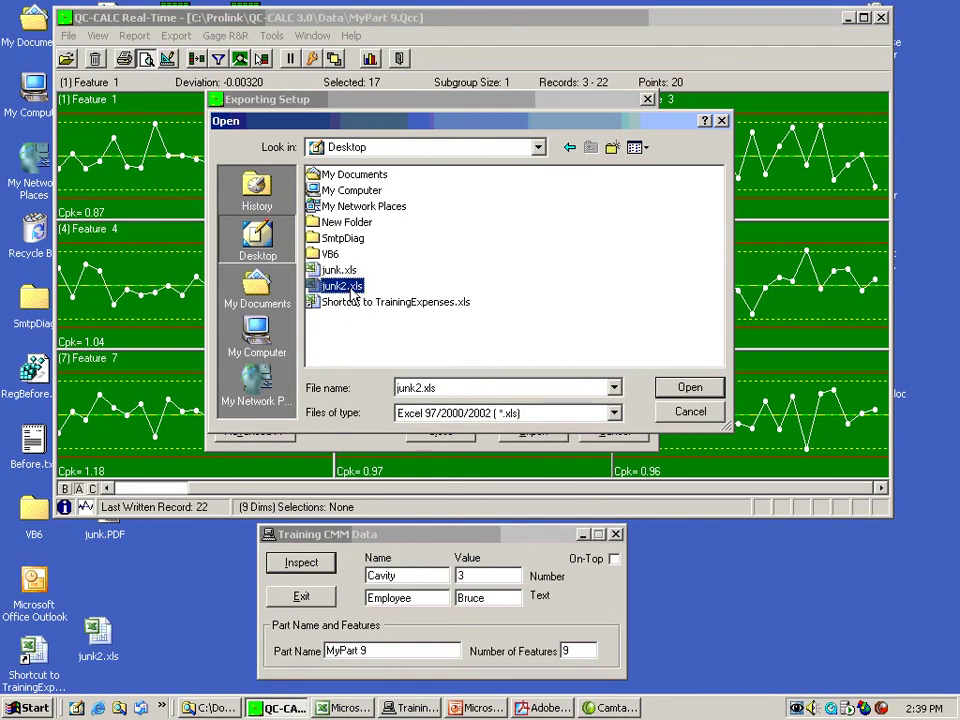
left_click(340, 274)
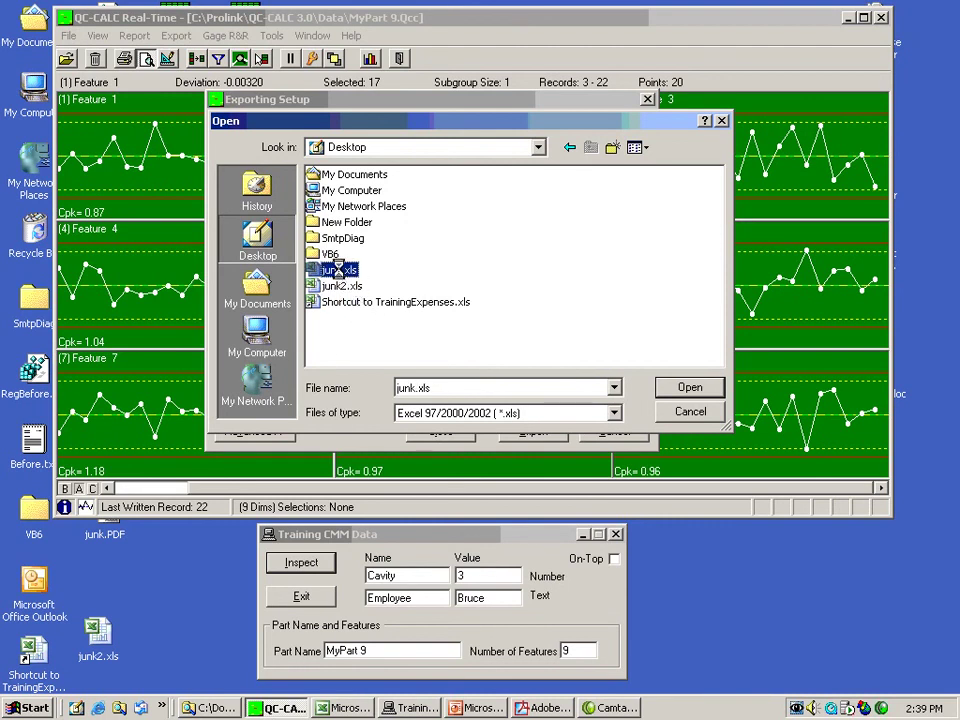
key("Delete")
key("Return")
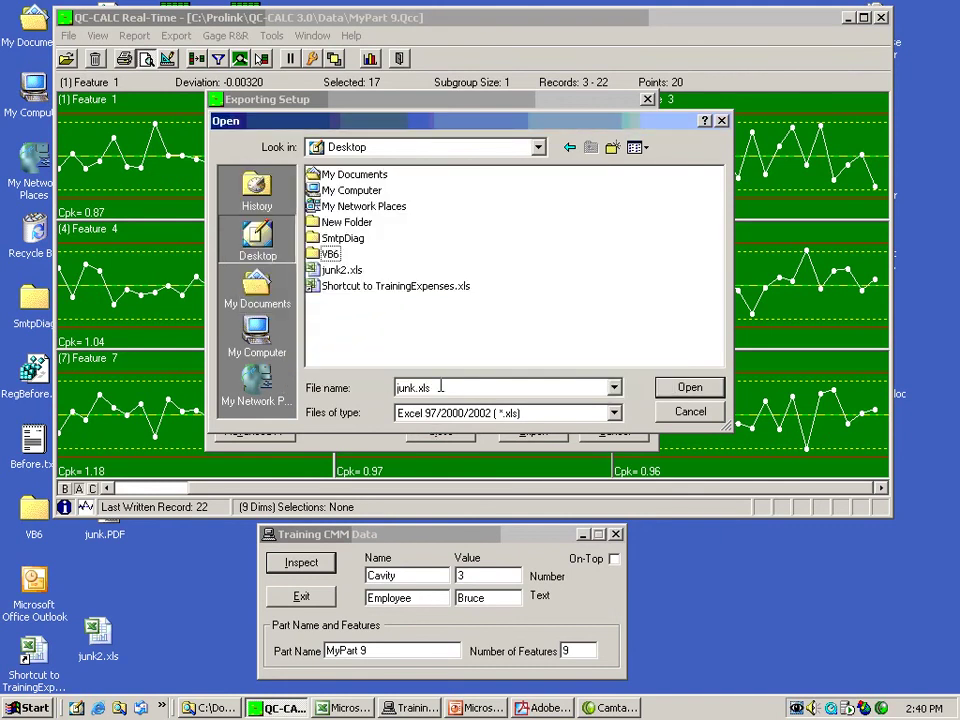
Set the export file to junk.xls on the Desktop and export all records displayed
left_click(689, 390)
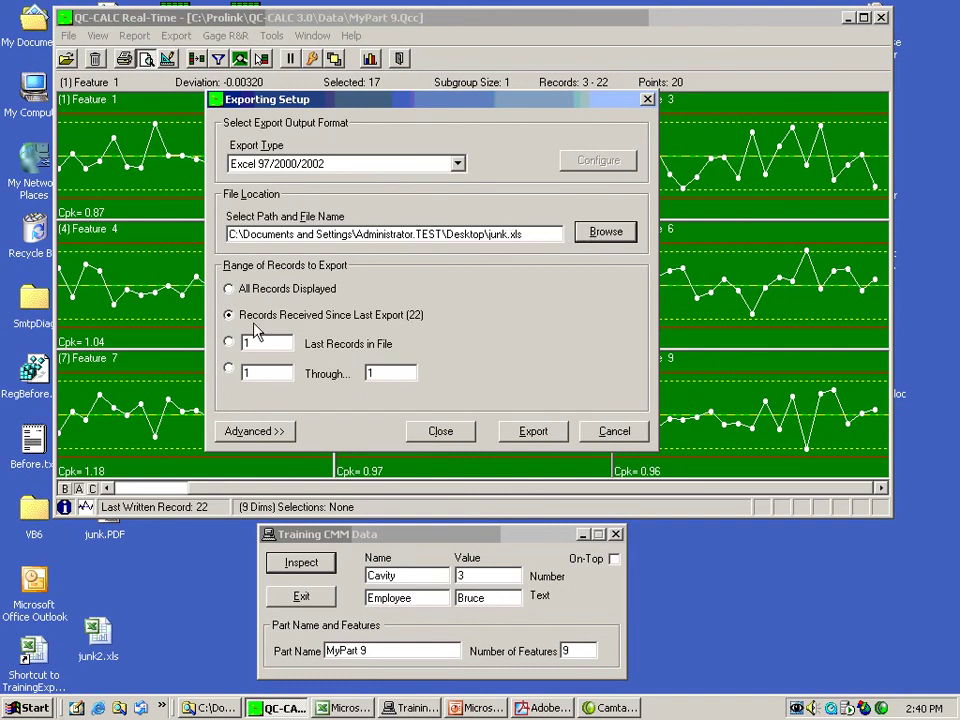
left_click(247, 291)
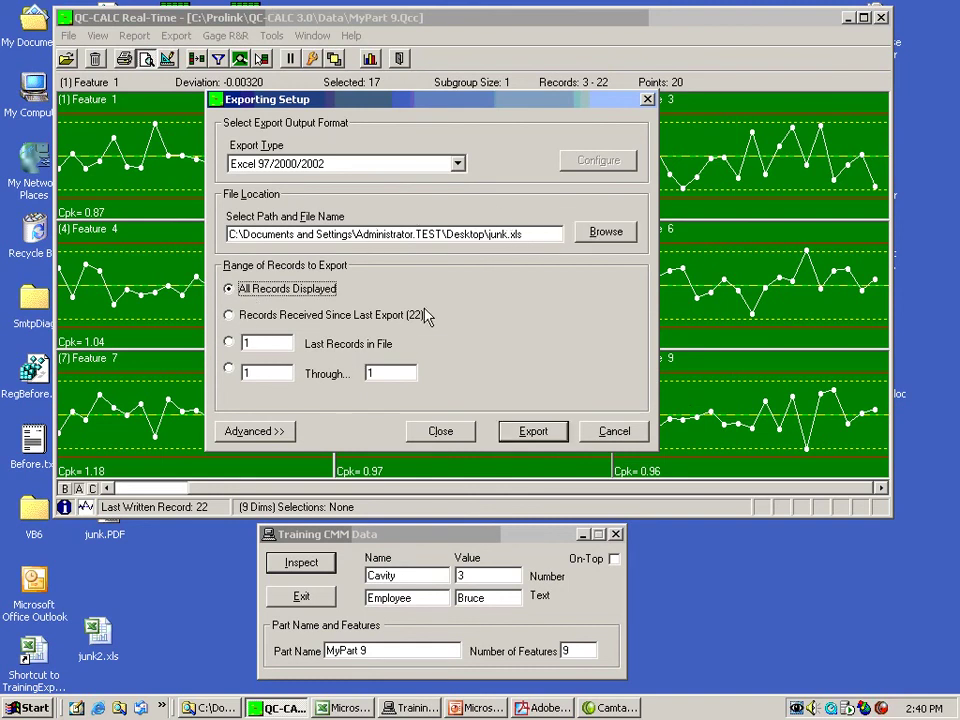
left_click(531, 438)
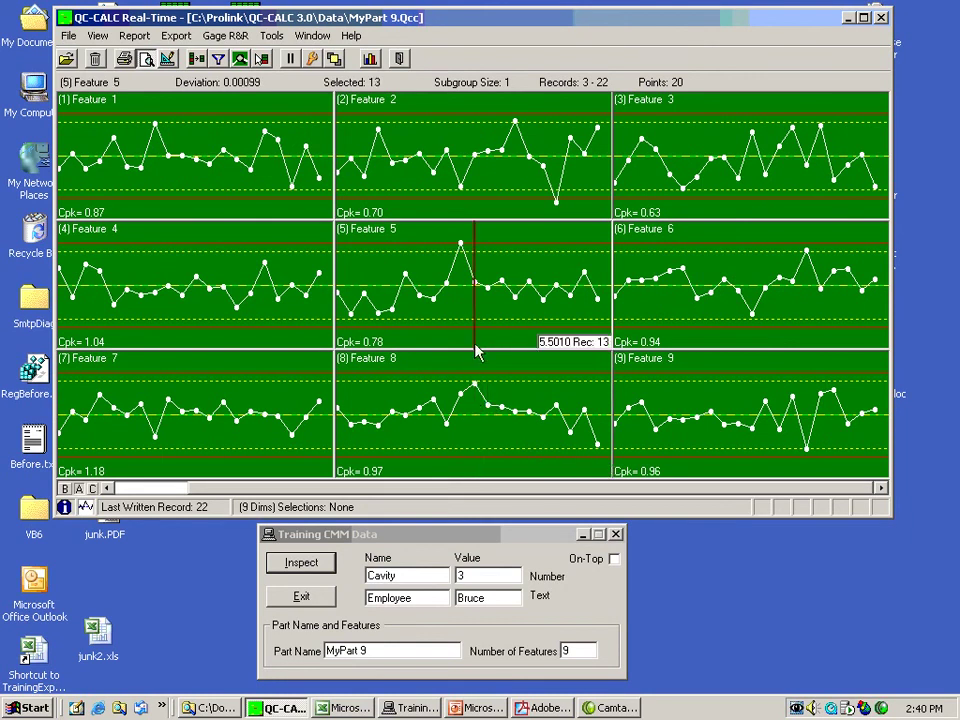
Move the chart window aside to uncover the desktop and open the exported junk.xls workbook in Excel
left_click_drag(308, 19, 466, 38)
left_click(174, 92)
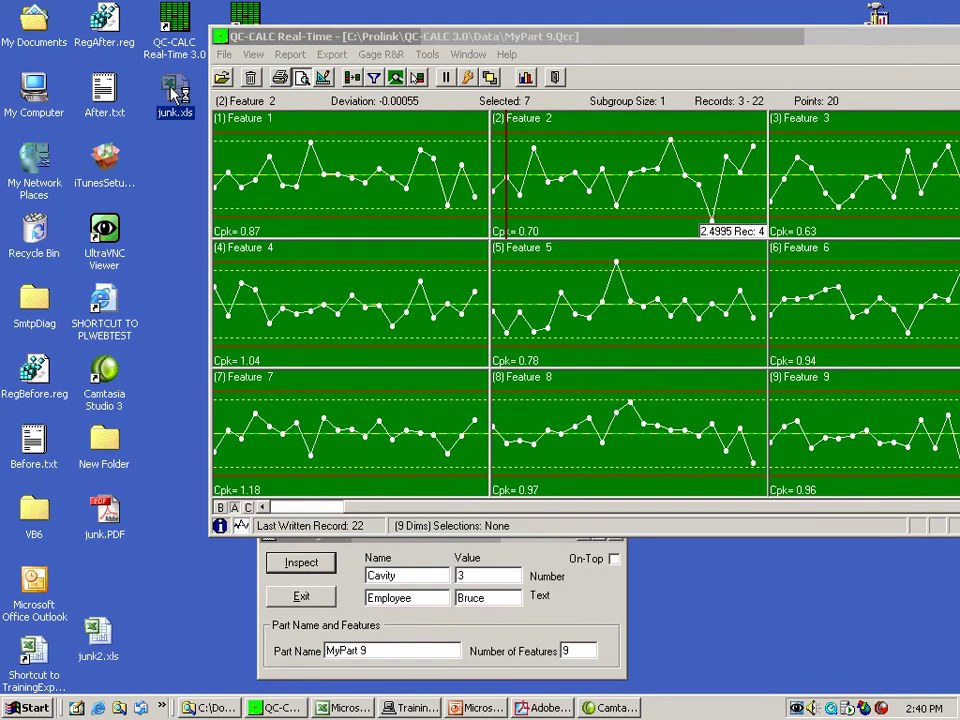
double_click(174, 92)
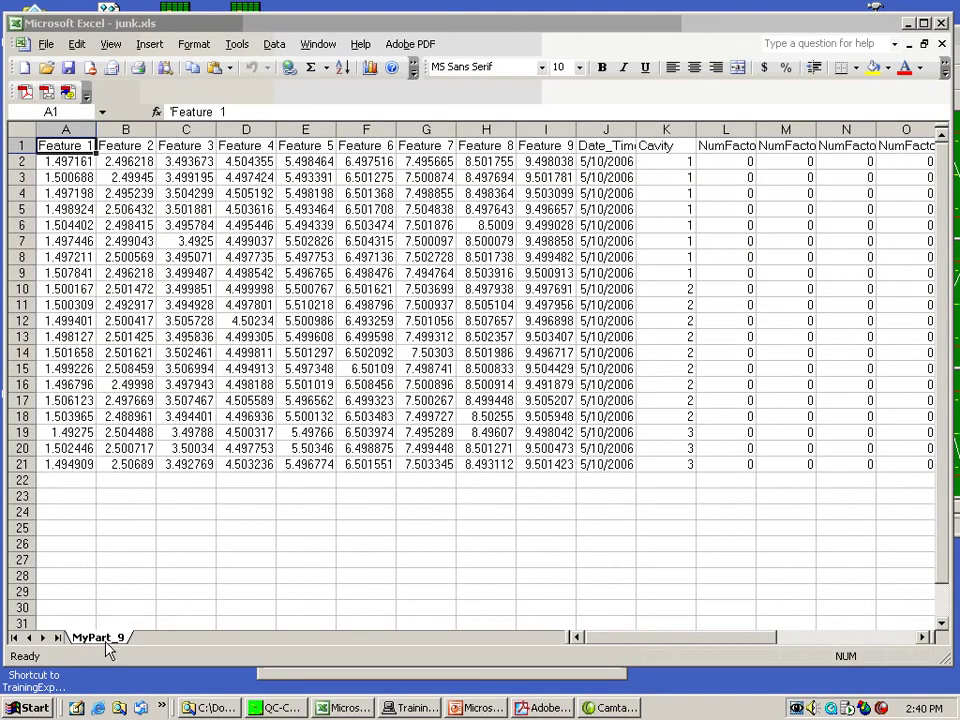
Examine the header row, first and last data rows, and the Cavity and Employee columns, then close the workbook and minimize Excel
left_click(17, 145)
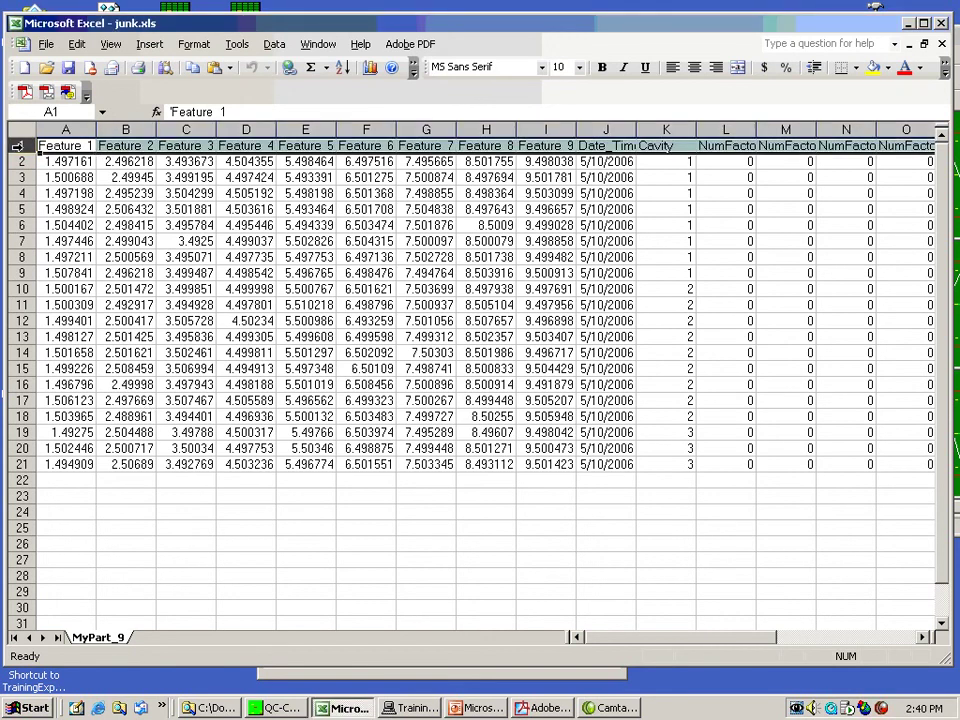
left_click(15, 161)
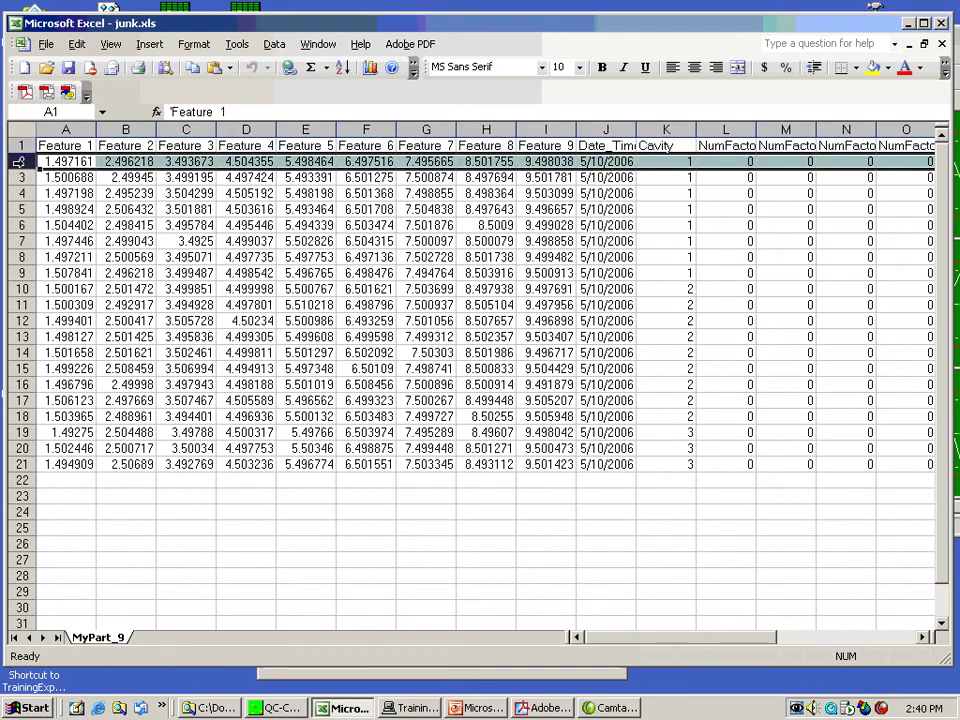
left_click(18, 466)
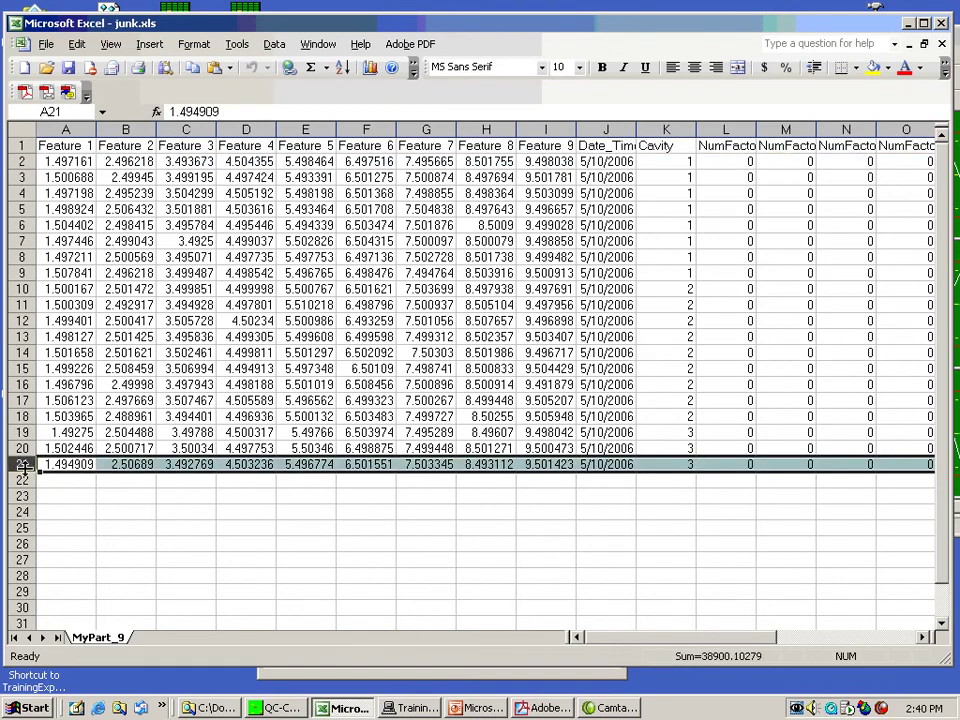
left_click(668, 130)
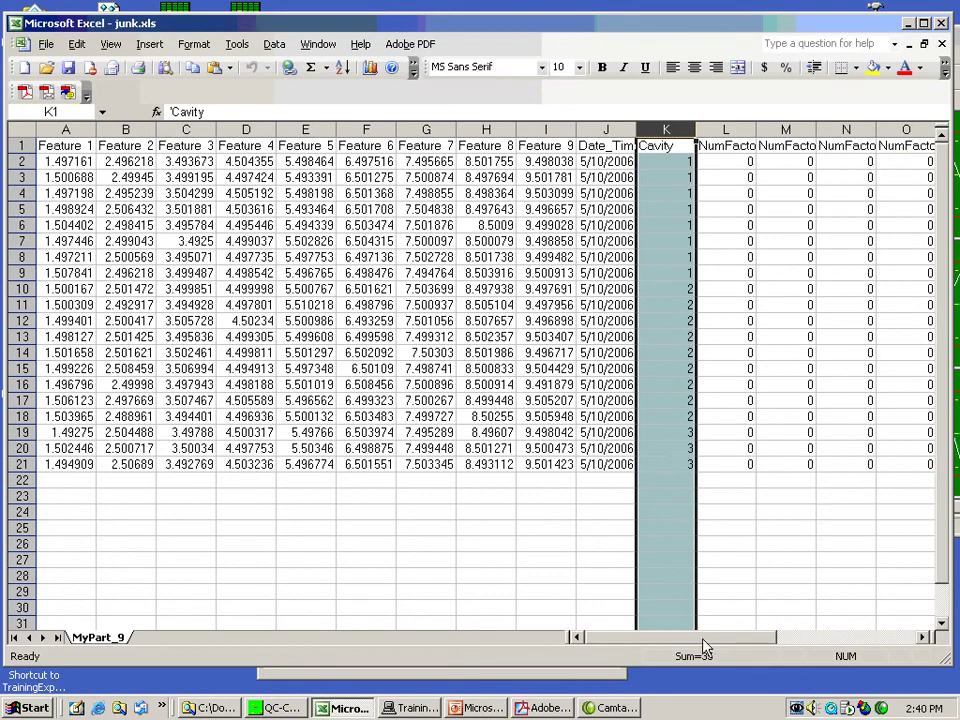
left_click_drag(703, 645, 720, 645)
left_click(905, 130)
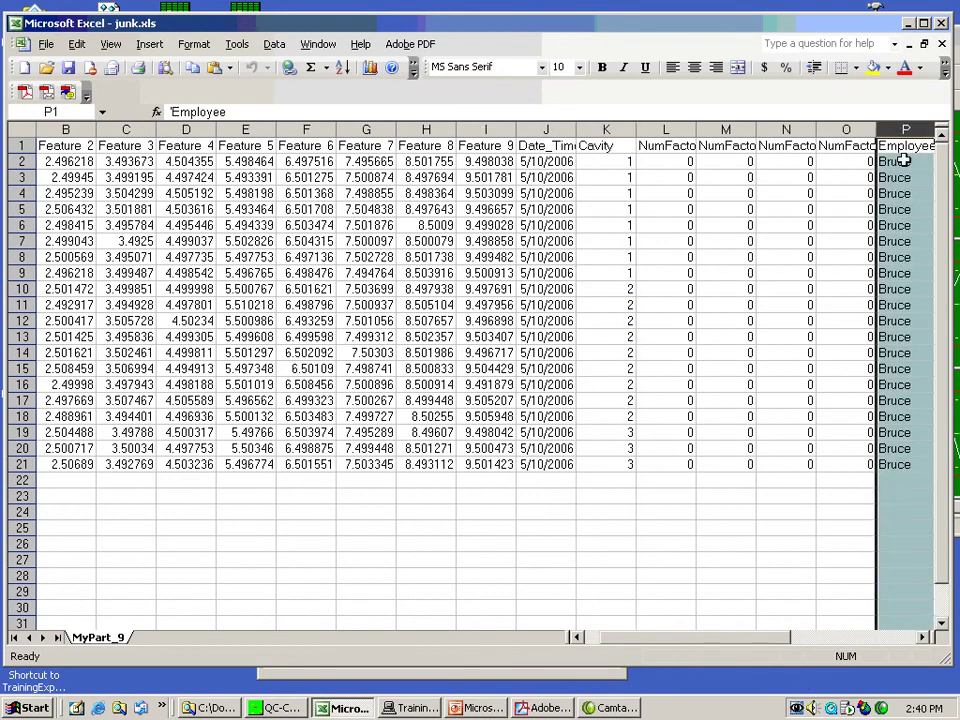
left_click(590, 645)
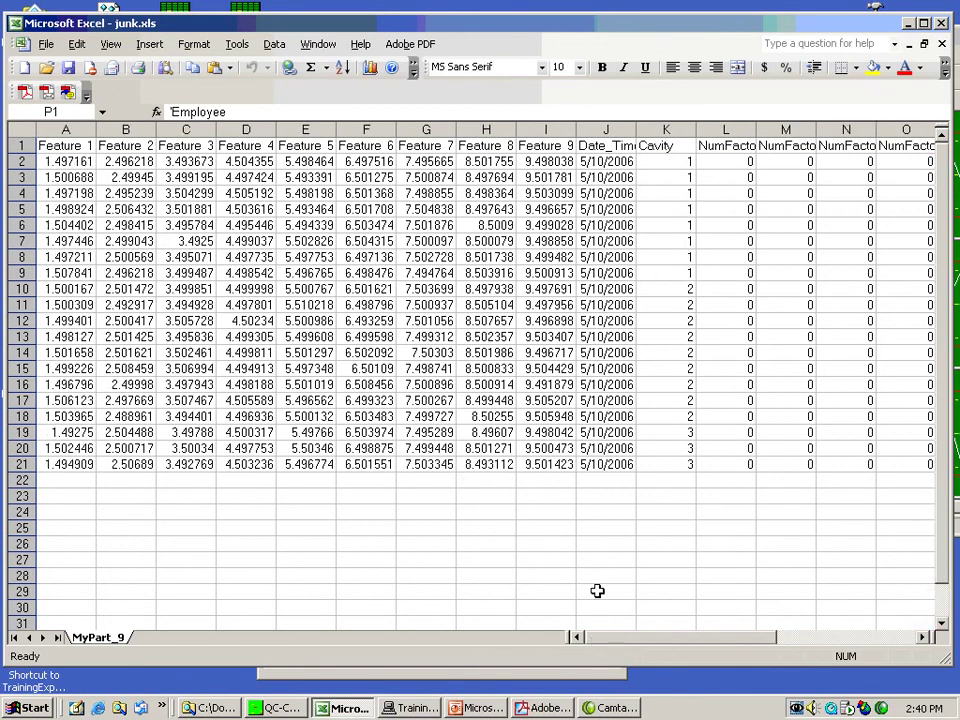
left_click(941, 43)
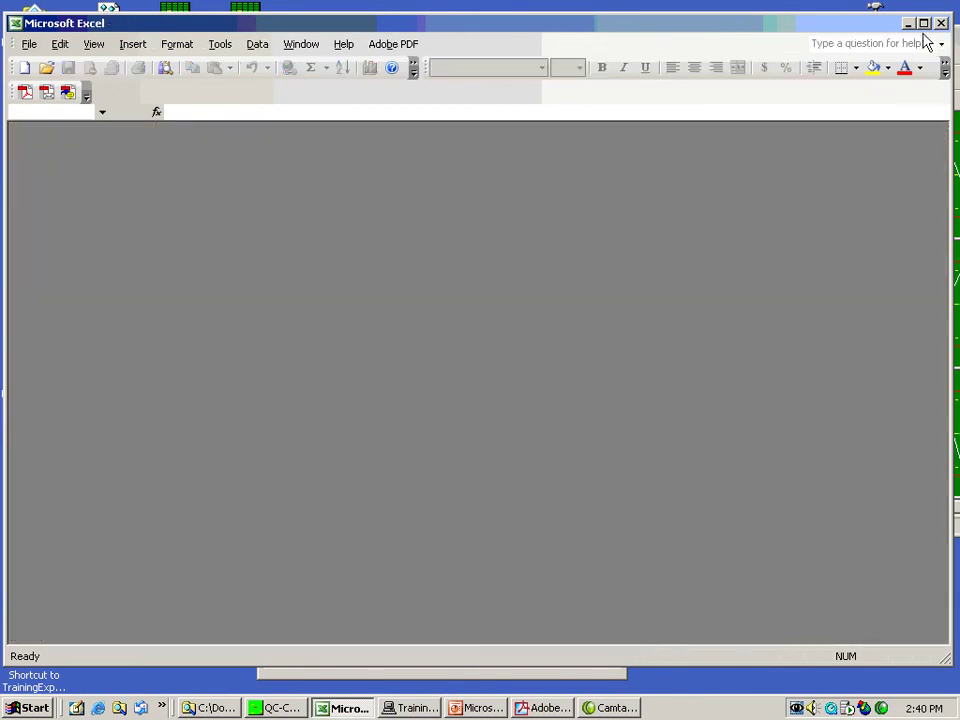
left_click(908, 23)
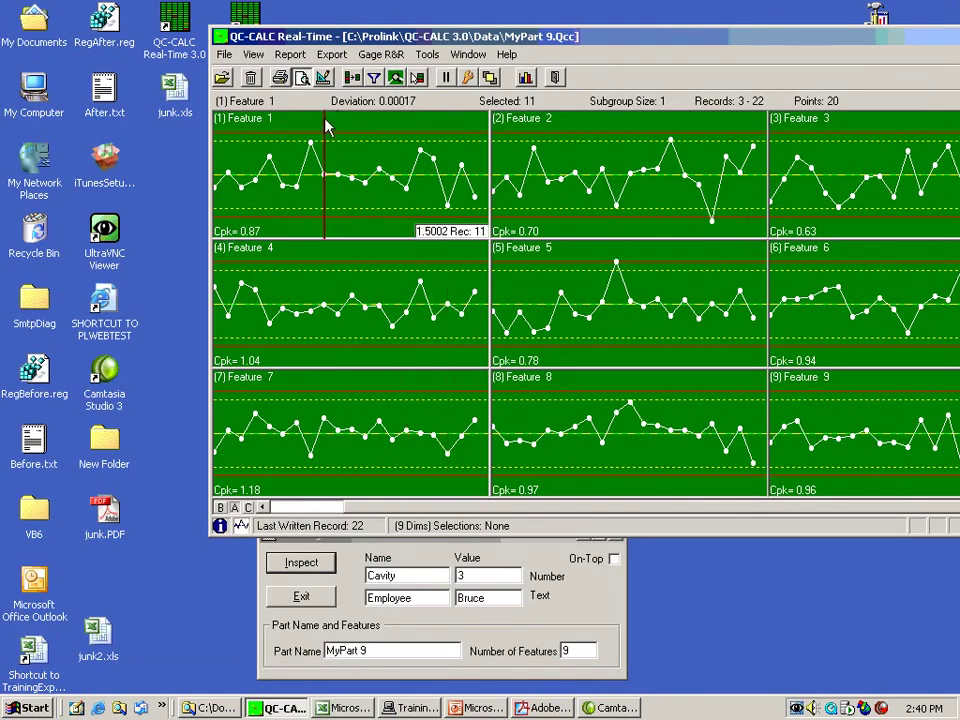
Show the record filter list in QC-CALC Real-Time and apply the Cavity 2 filter to the charts
left_click(325, 56)
left_click(323, 57)
left_click(373, 77)
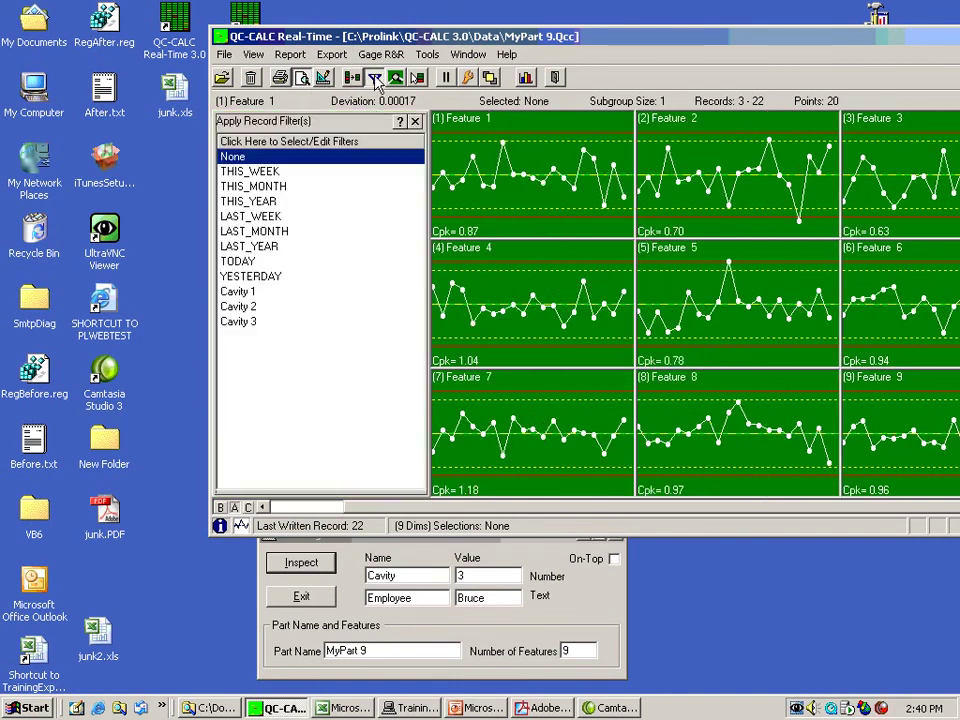
left_click(240, 306)
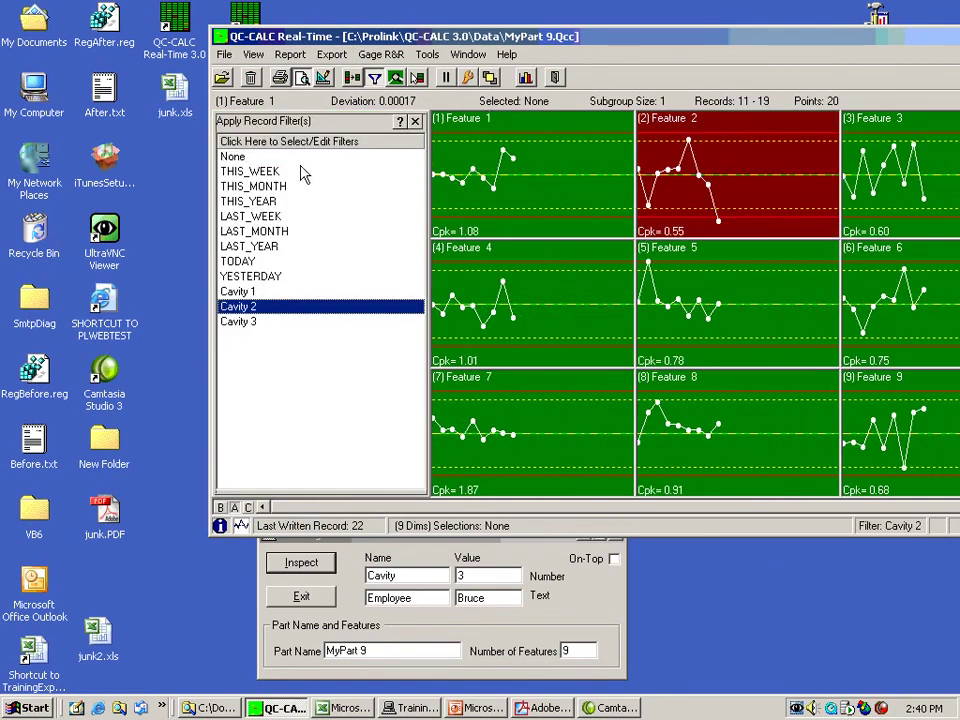
Open the data export setup, keep junk.xls as the target file, and expand the advanced options
left_click(331, 55)
left_click(362, 76)
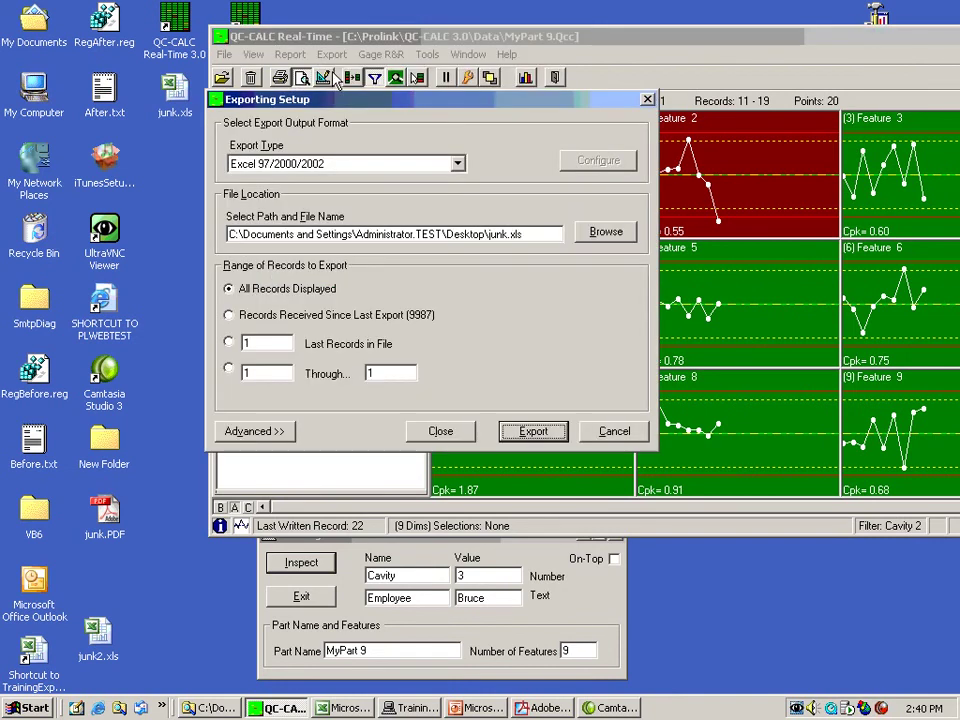
left_click(526, 234)
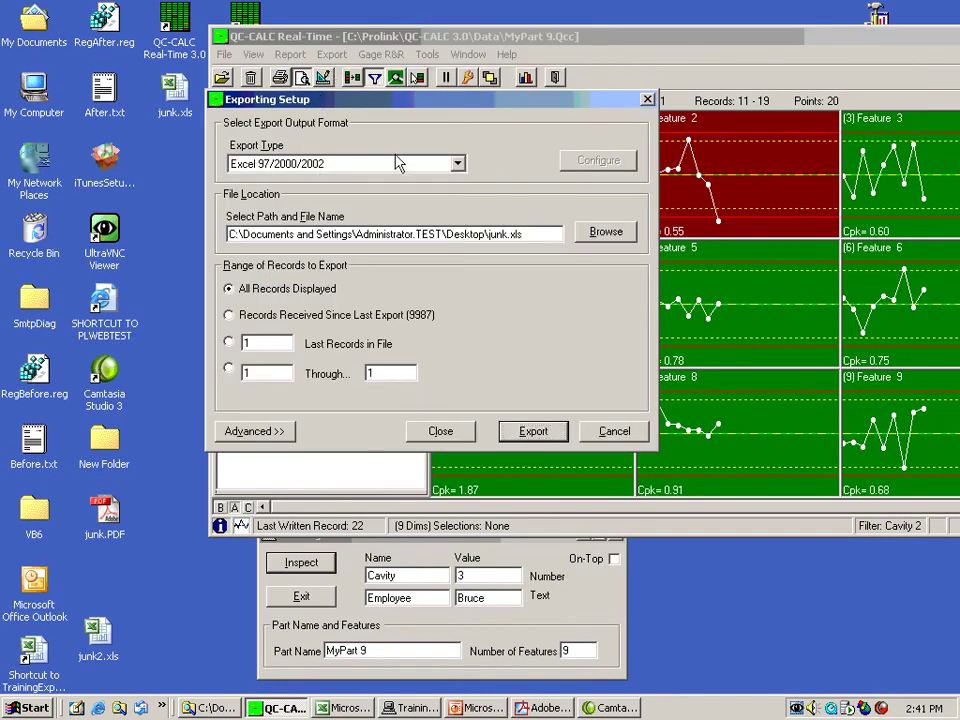
left_click_drag(375, 108, 268, 156)
left_click(155, 479)
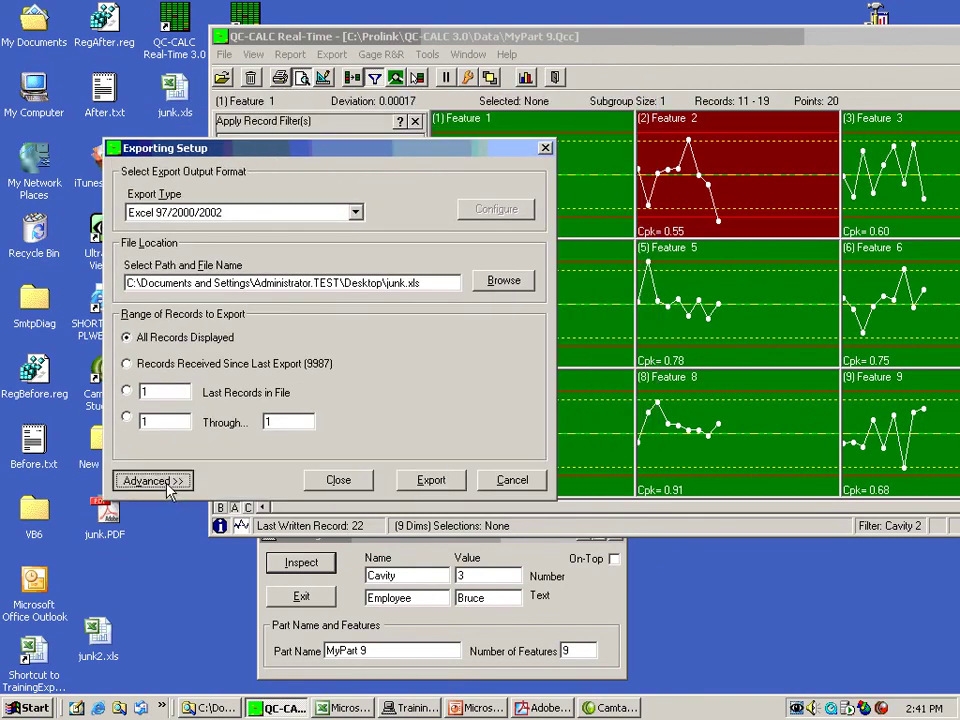
Specify Cavity 2 as the table name, include nominals and tolerances, and export the filtered records
left_click(630, 215)
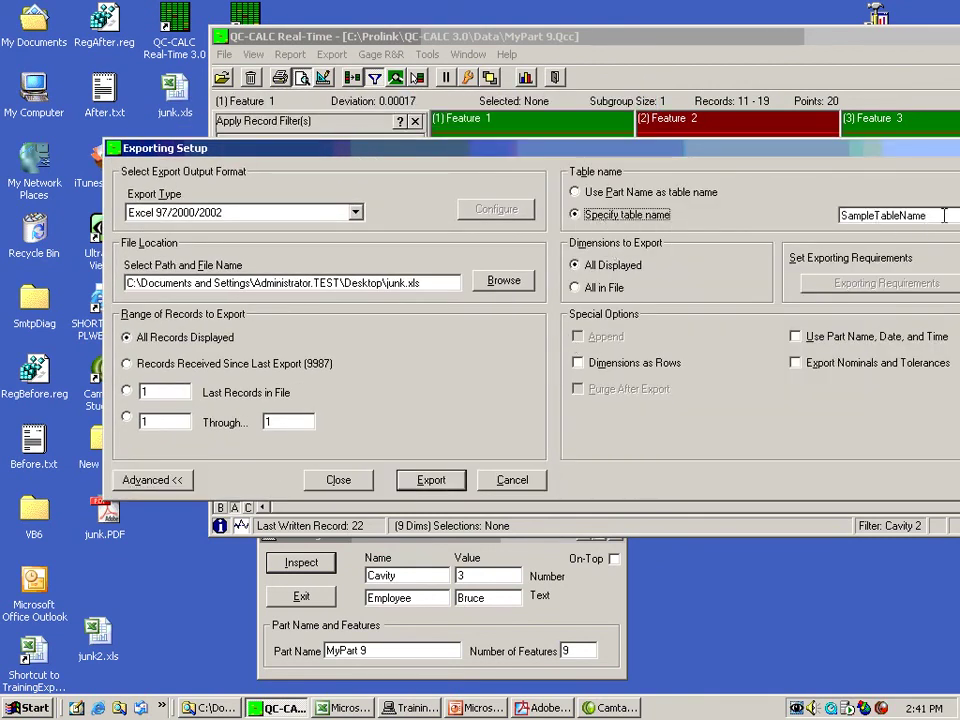
key("Tab")
type("Ca")
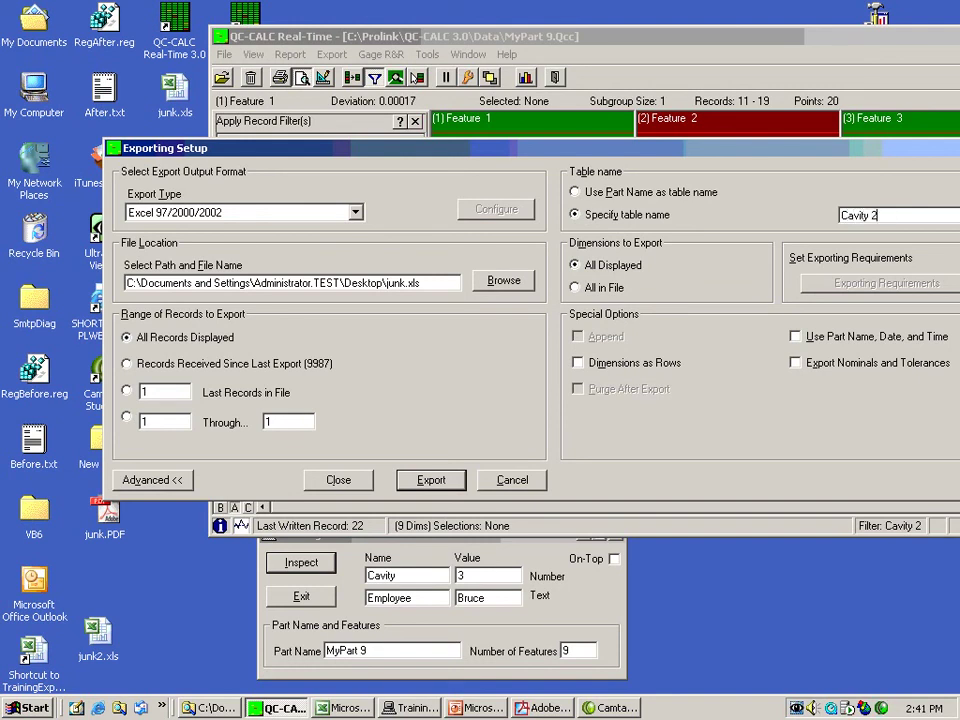
left_click(823, 365)
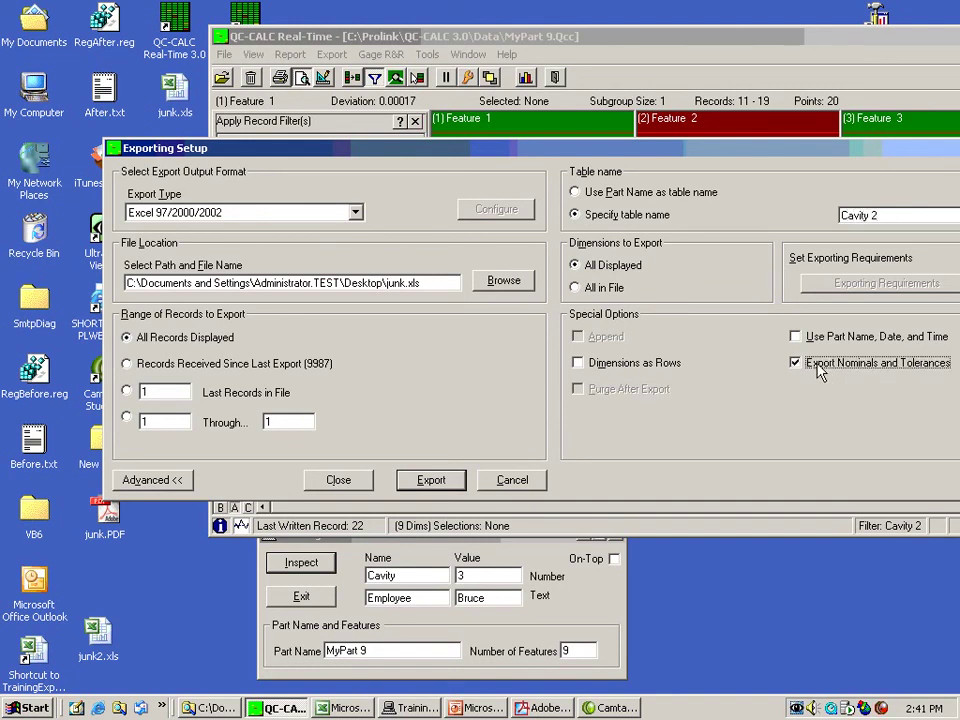
left_click(431, 481)
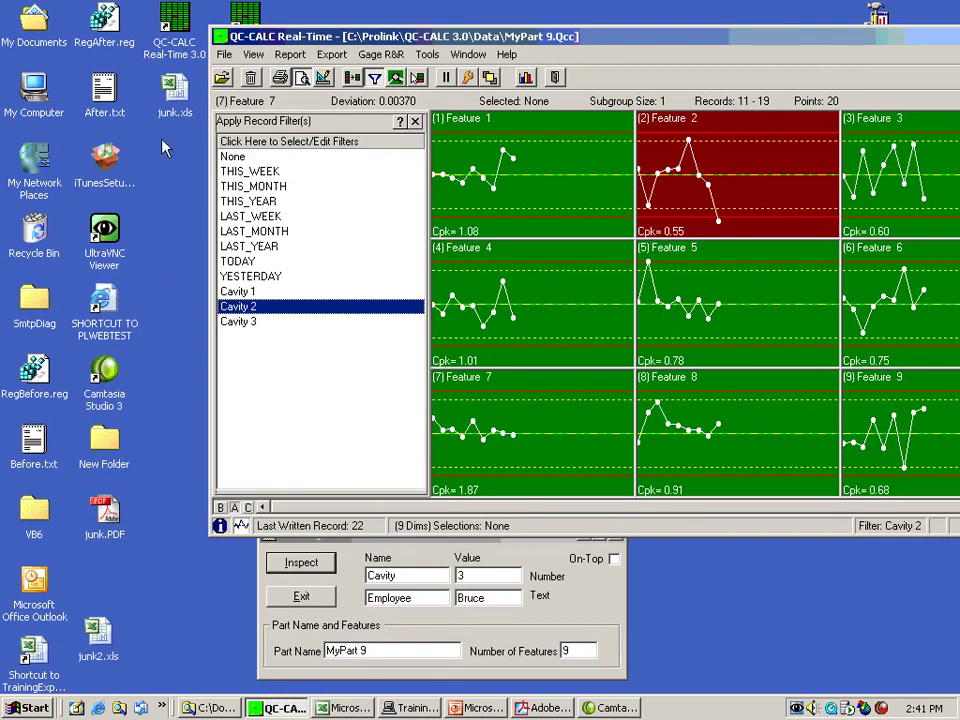
Open junk.xls, examine the Cavity_2 sheet's nominal, tolerance and measurement rows, then close the workbook and minimize Excel
double_click(172, 95)
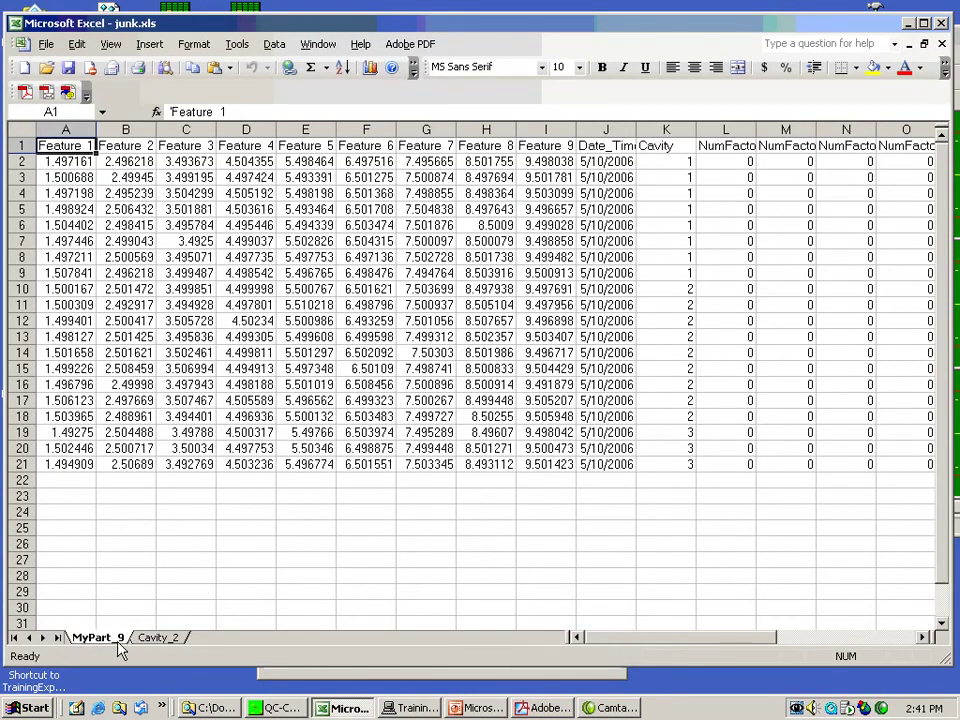
left_click(168, 640)
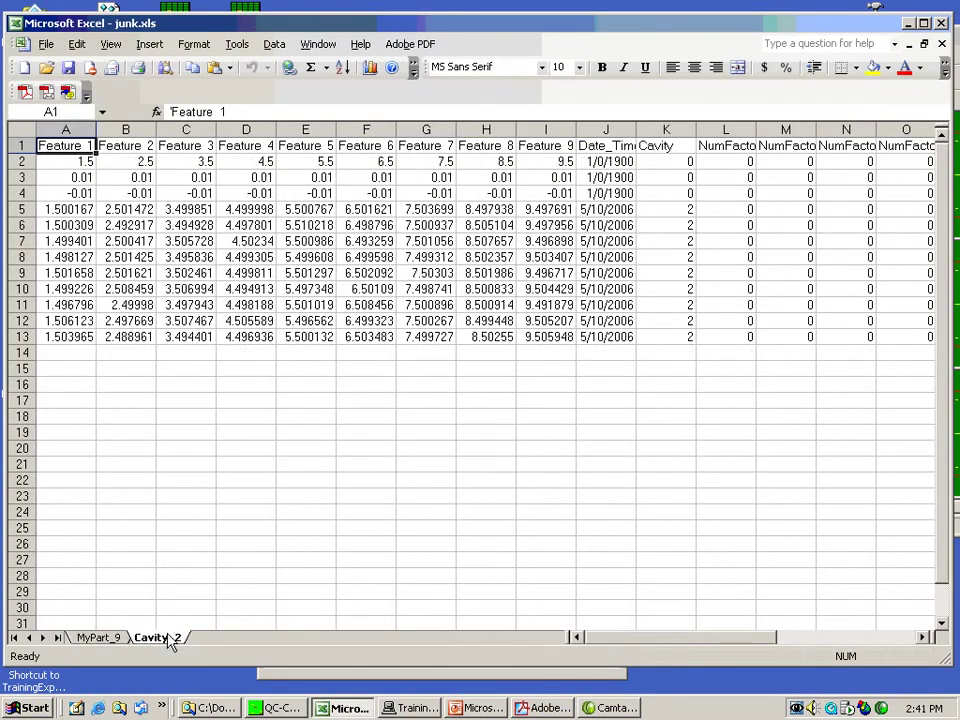
left_click(20, 161)
left_click(20, 177)
left_click(20, 193)
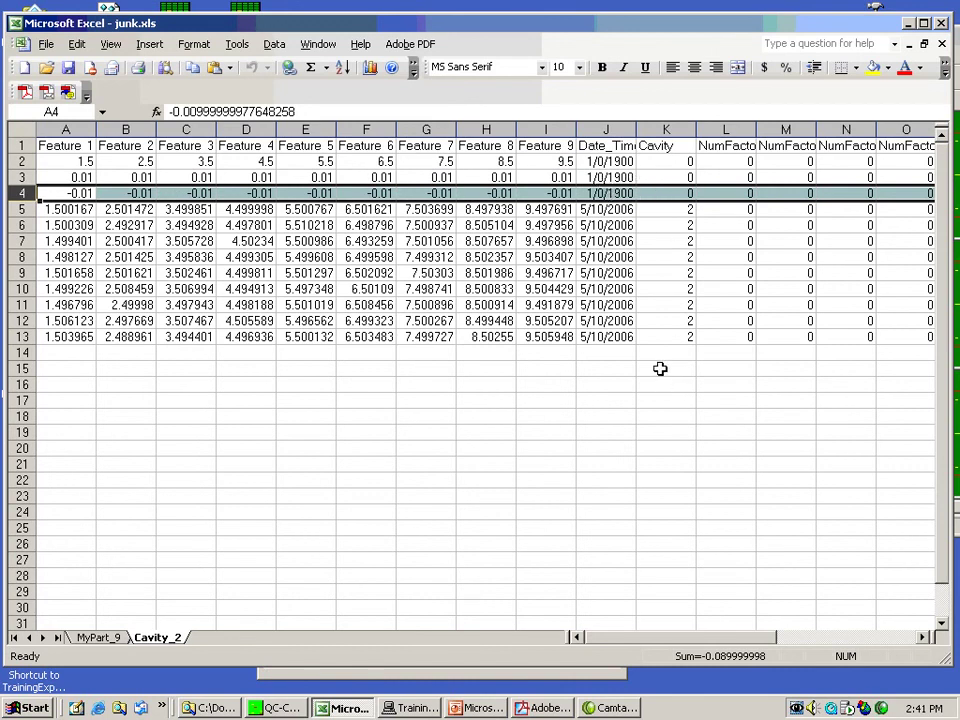
left_click_drag(60, 210, 622, 336)
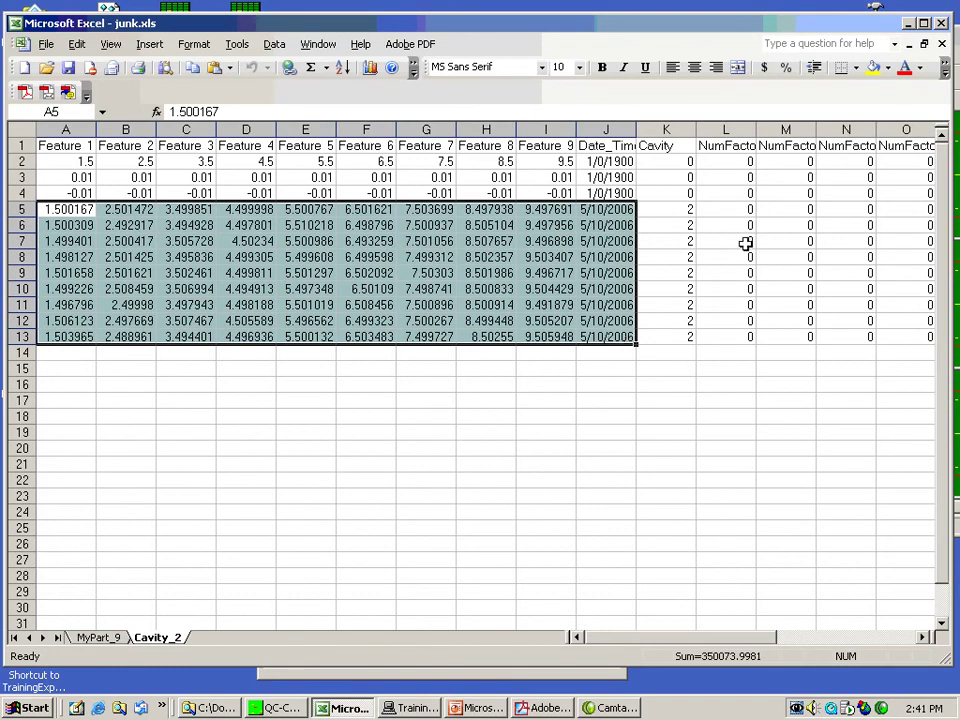
left_click(940, 45)
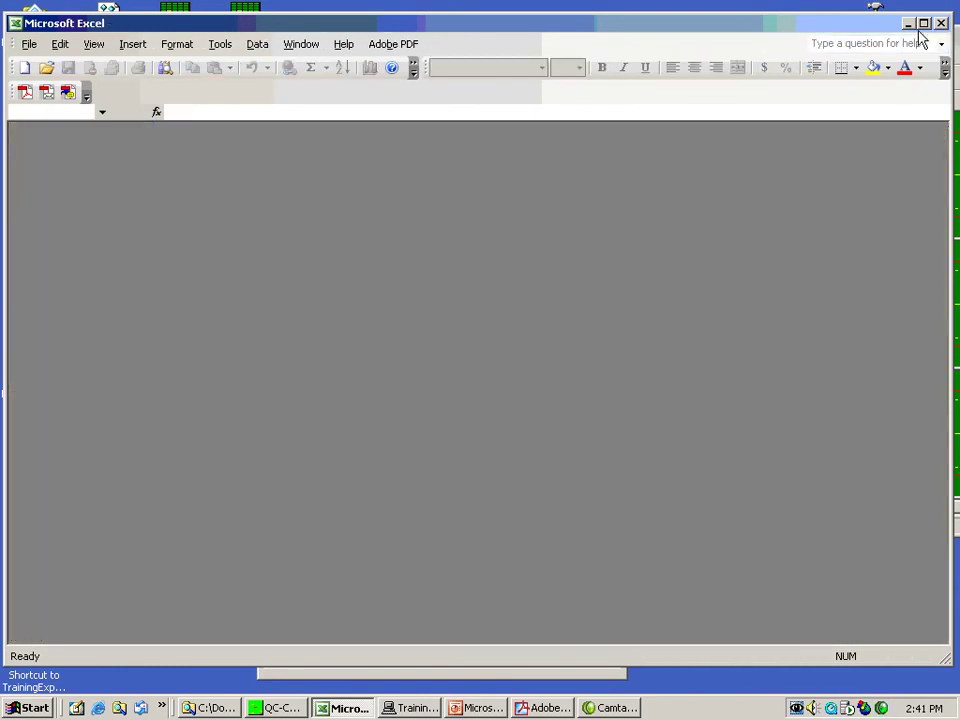
left_click(909, 23)
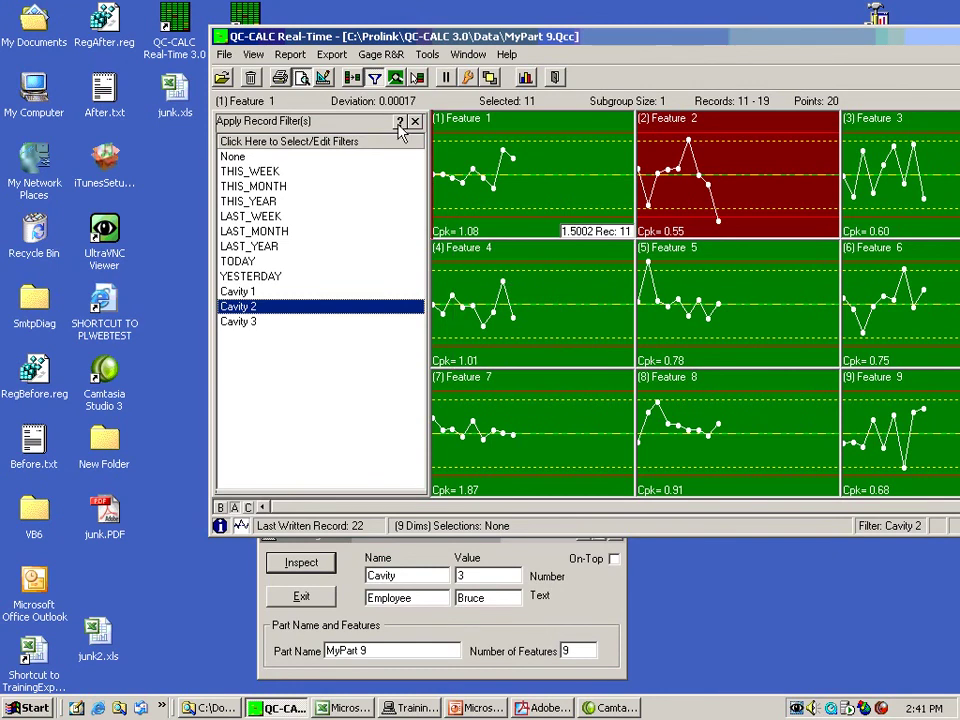
Move the QC-CALC chart window back over the desktop and clear the Cavity 2 record filter by applying None
left_click_drag(391, 40, 238, 36)
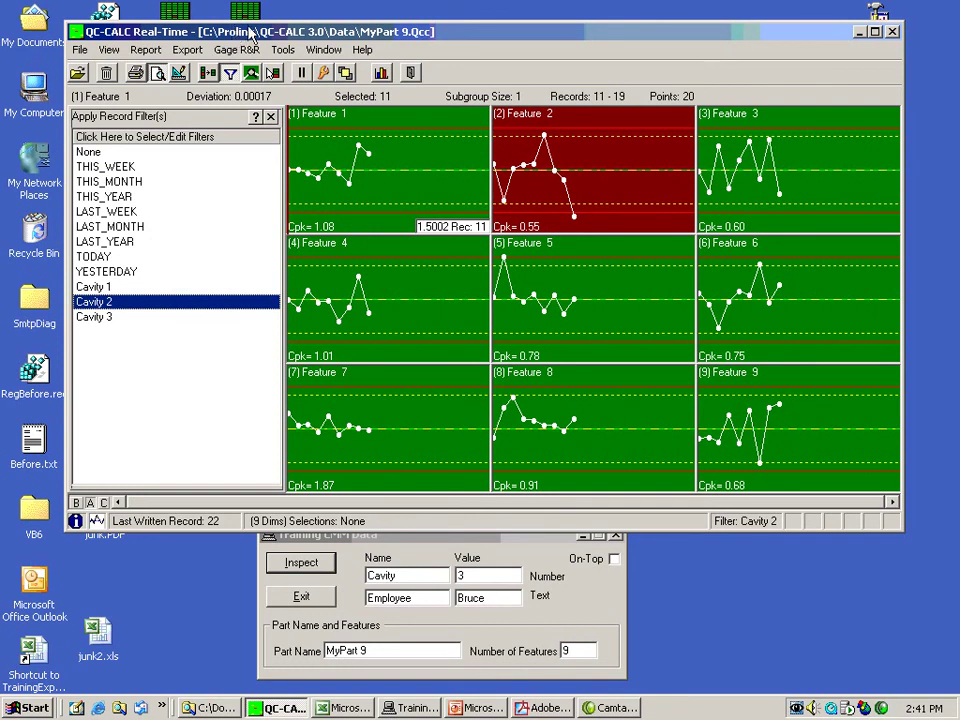
left_click(99, 153)
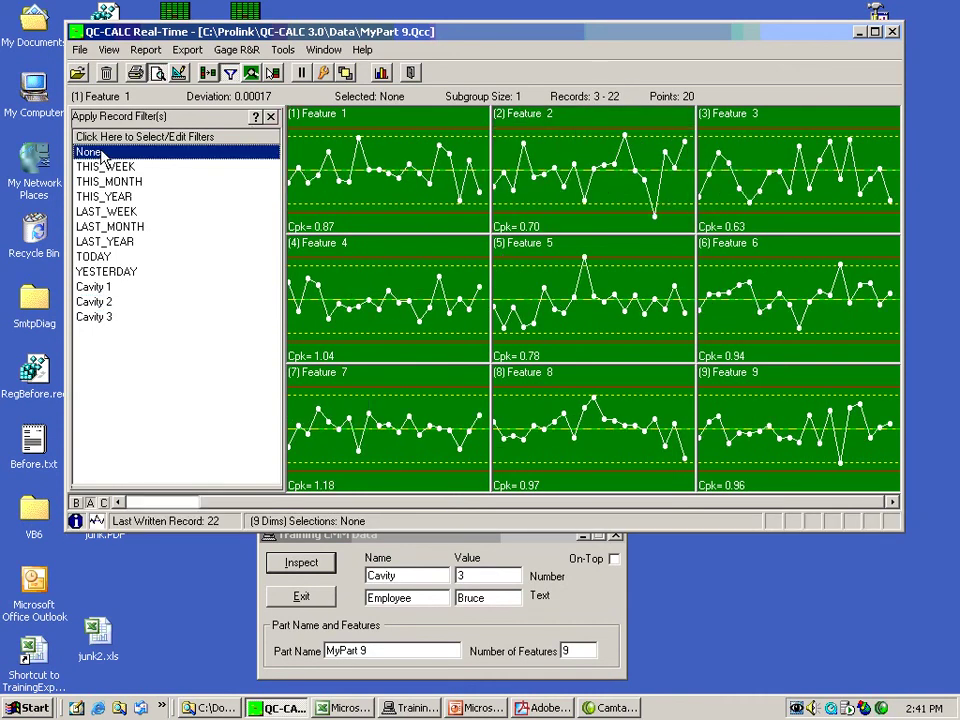